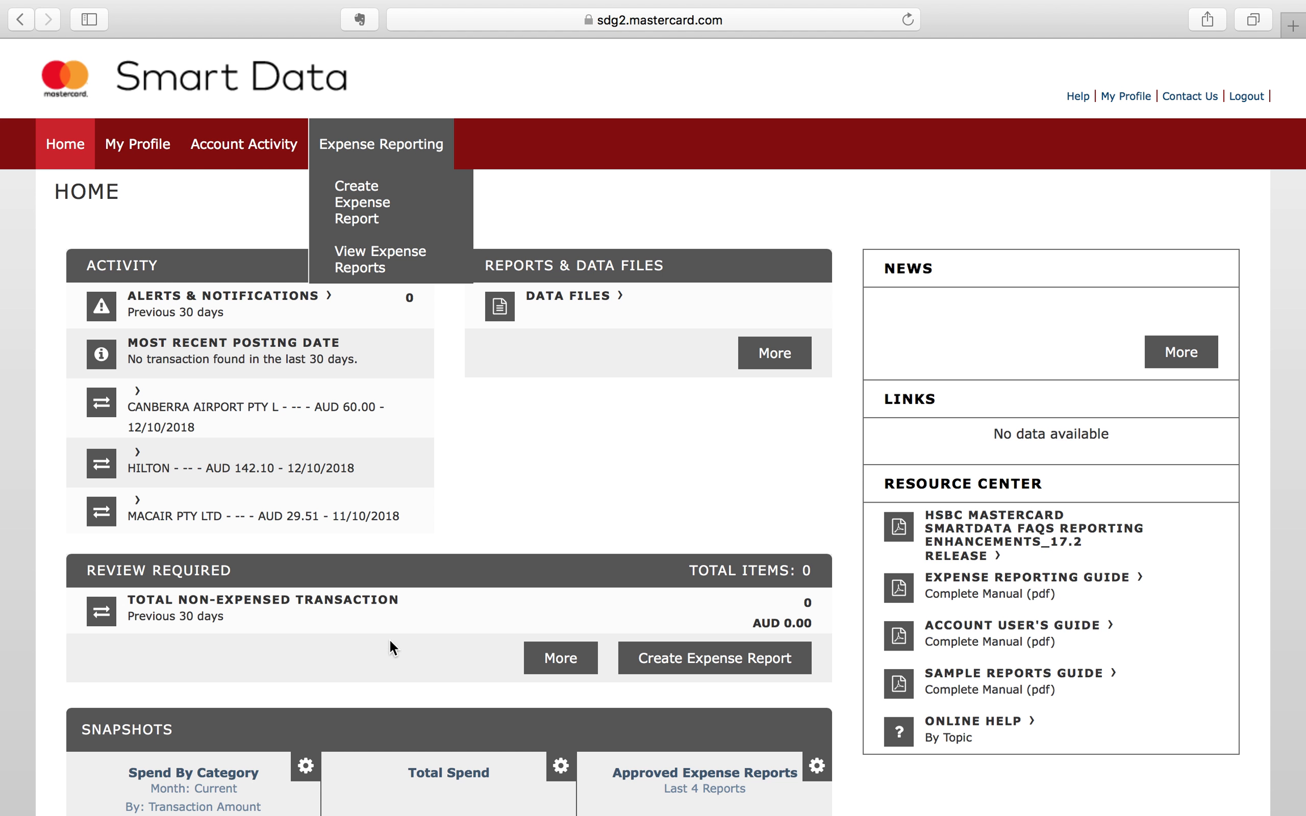
- Create a new expense report and set its reporting cycle to Sep 2018 (25/08/2018-24/09/2018)
left_click(697, 669)
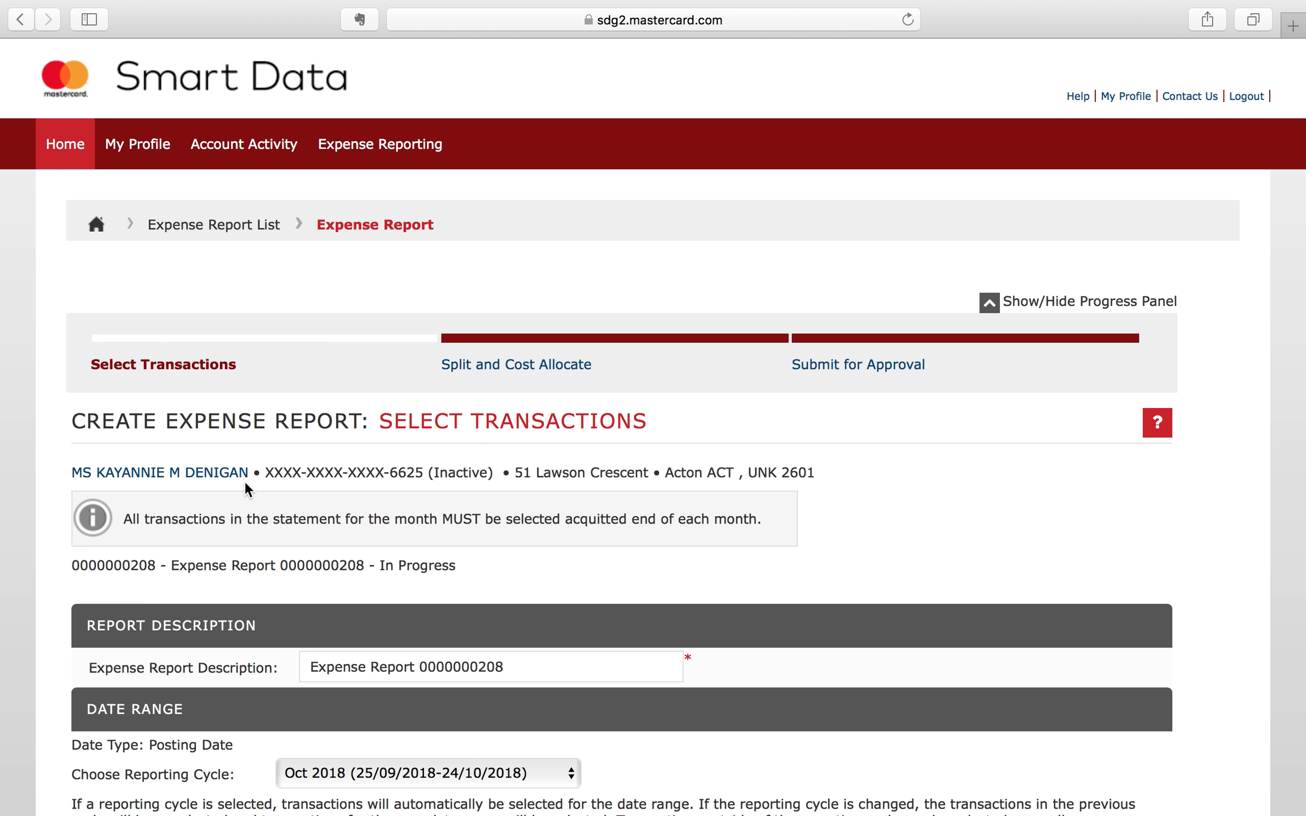
scroll(245, 488, "down", 5)
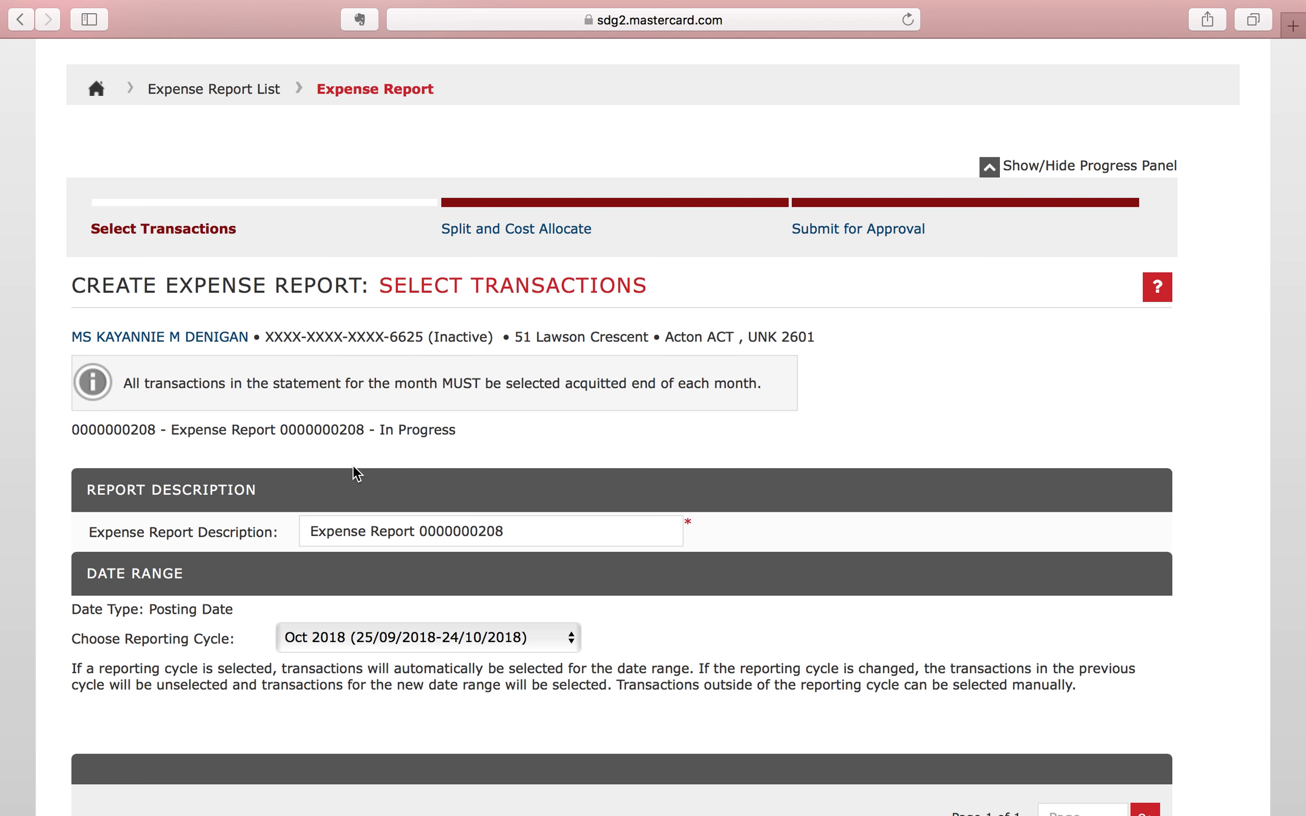
scroll(218, 569, "down", 3)
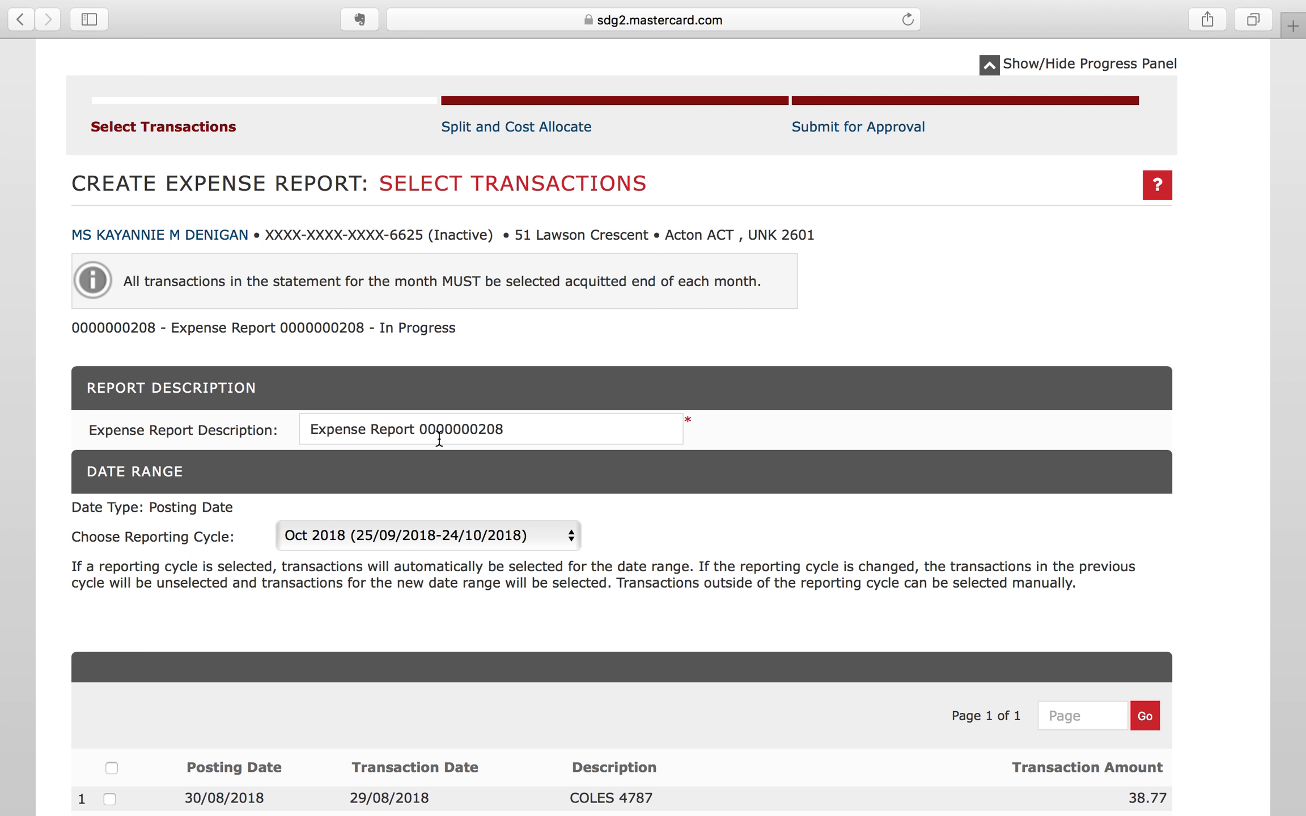
scroll(170, 610, "down", 5)
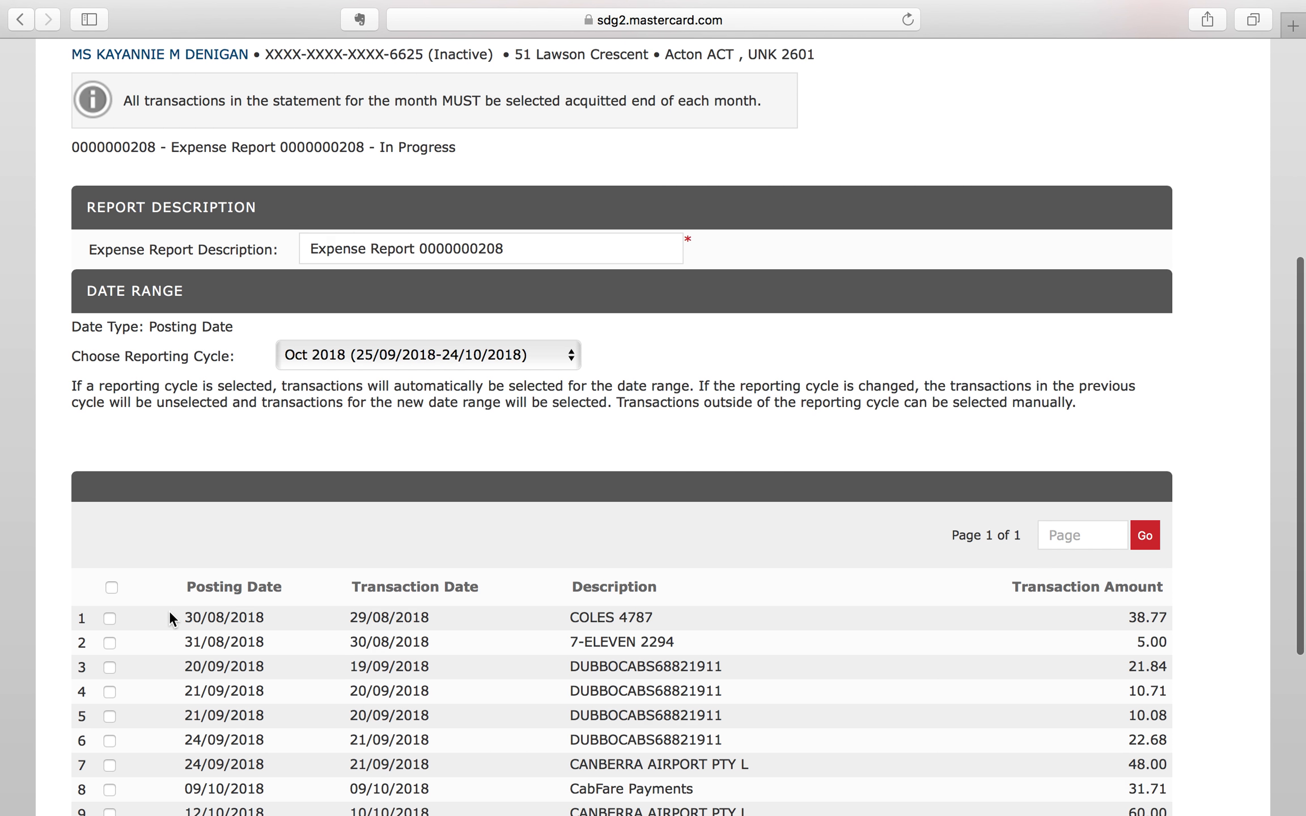
scroll(170, 610, "down", 2)
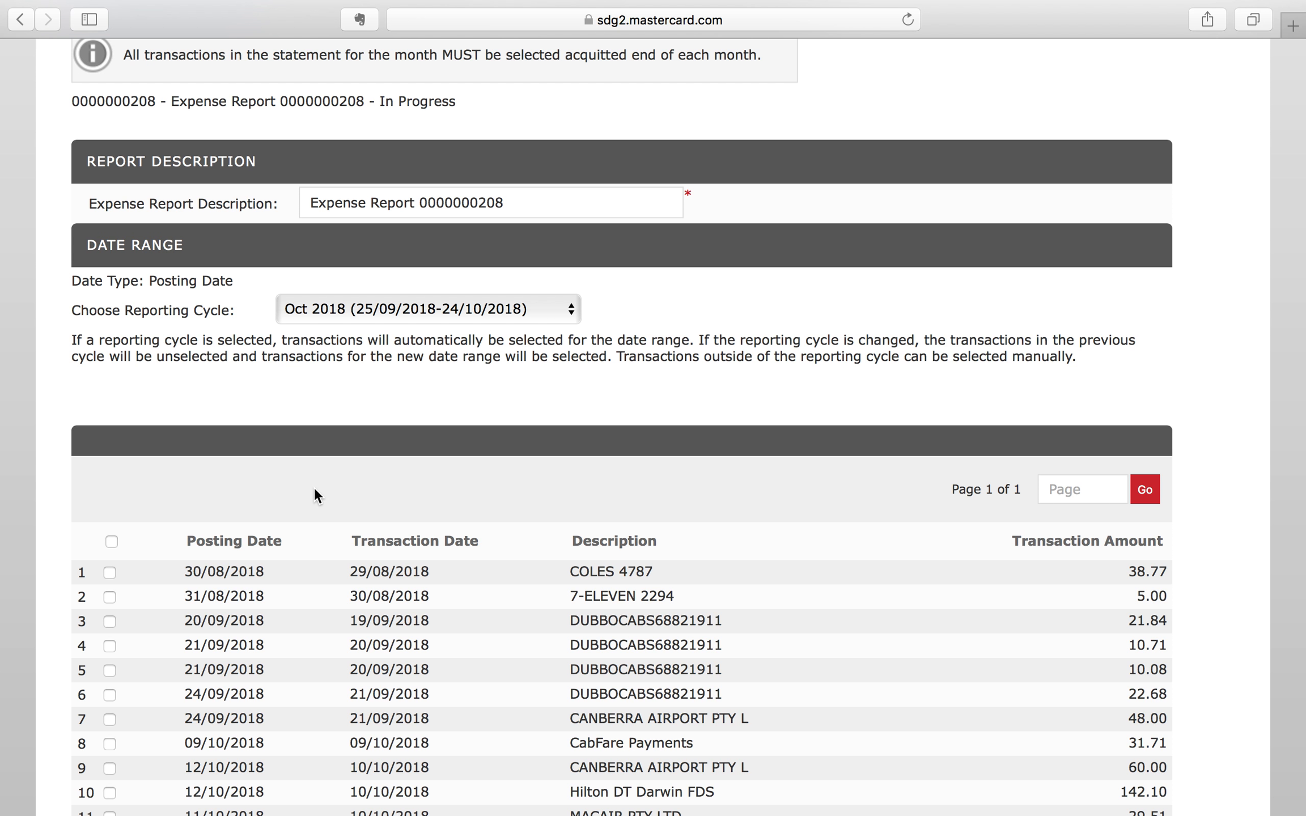
left_click(571, 316)
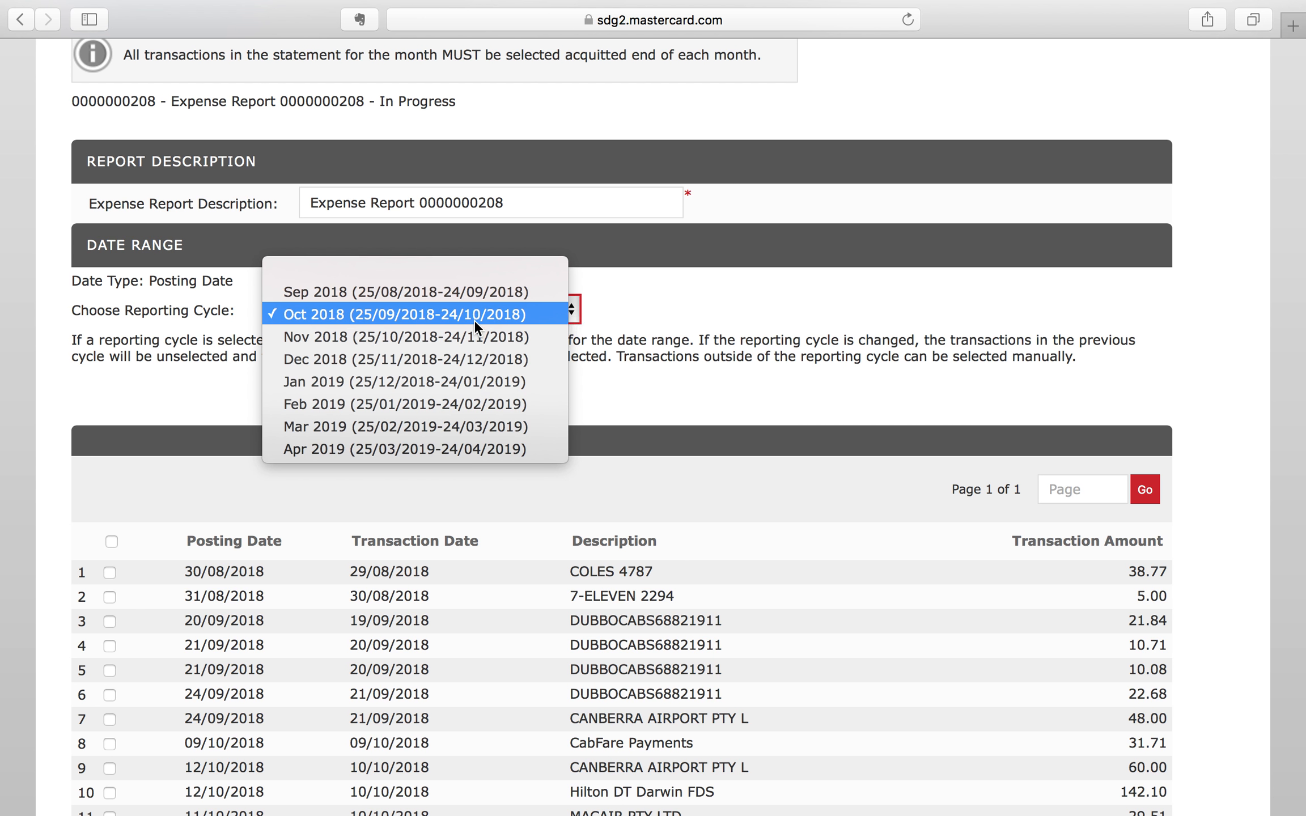
left_click(447, 292)
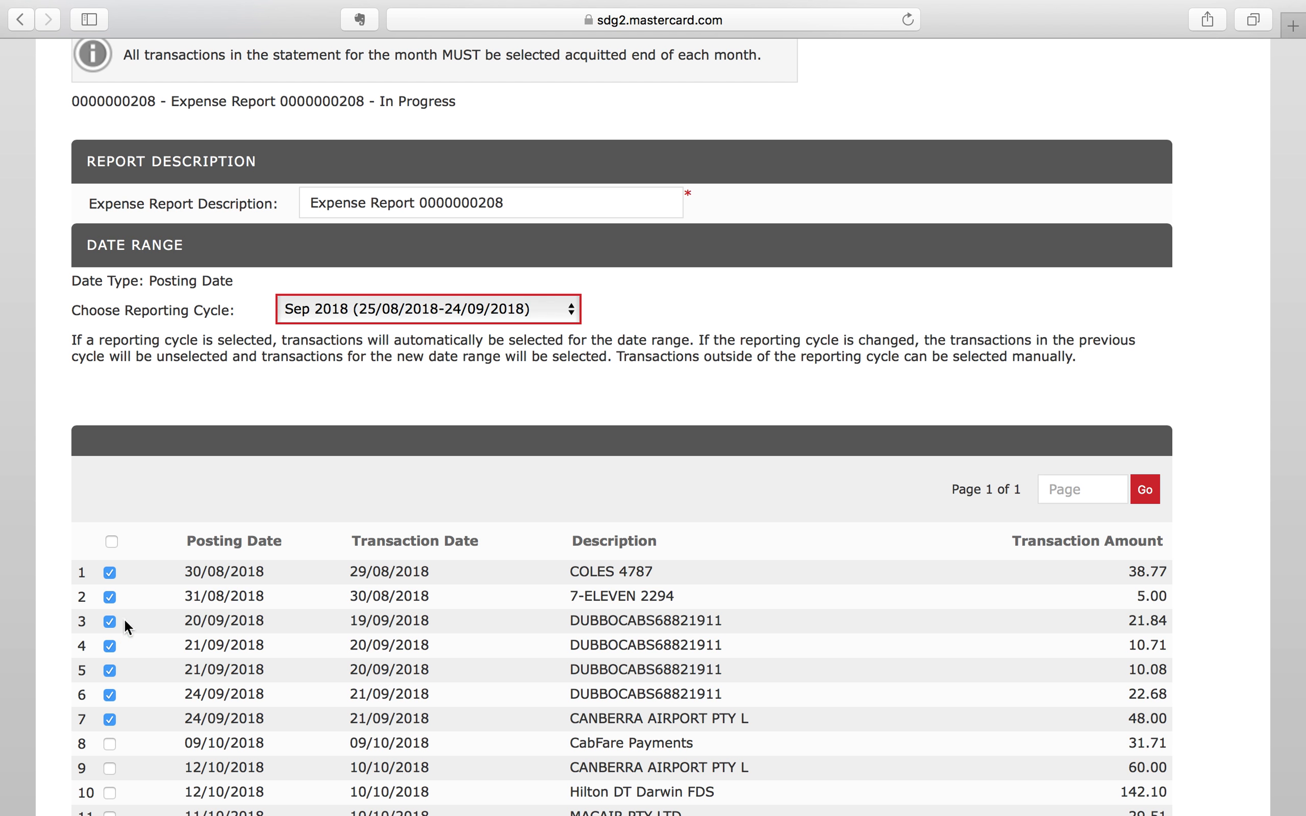
- Keep only the COLES 4787 transaction and the 20/09/2018 DUBBOCABS68821911 transaction selected, and continue to Split and Cost Allocate
left_click(110, 596)
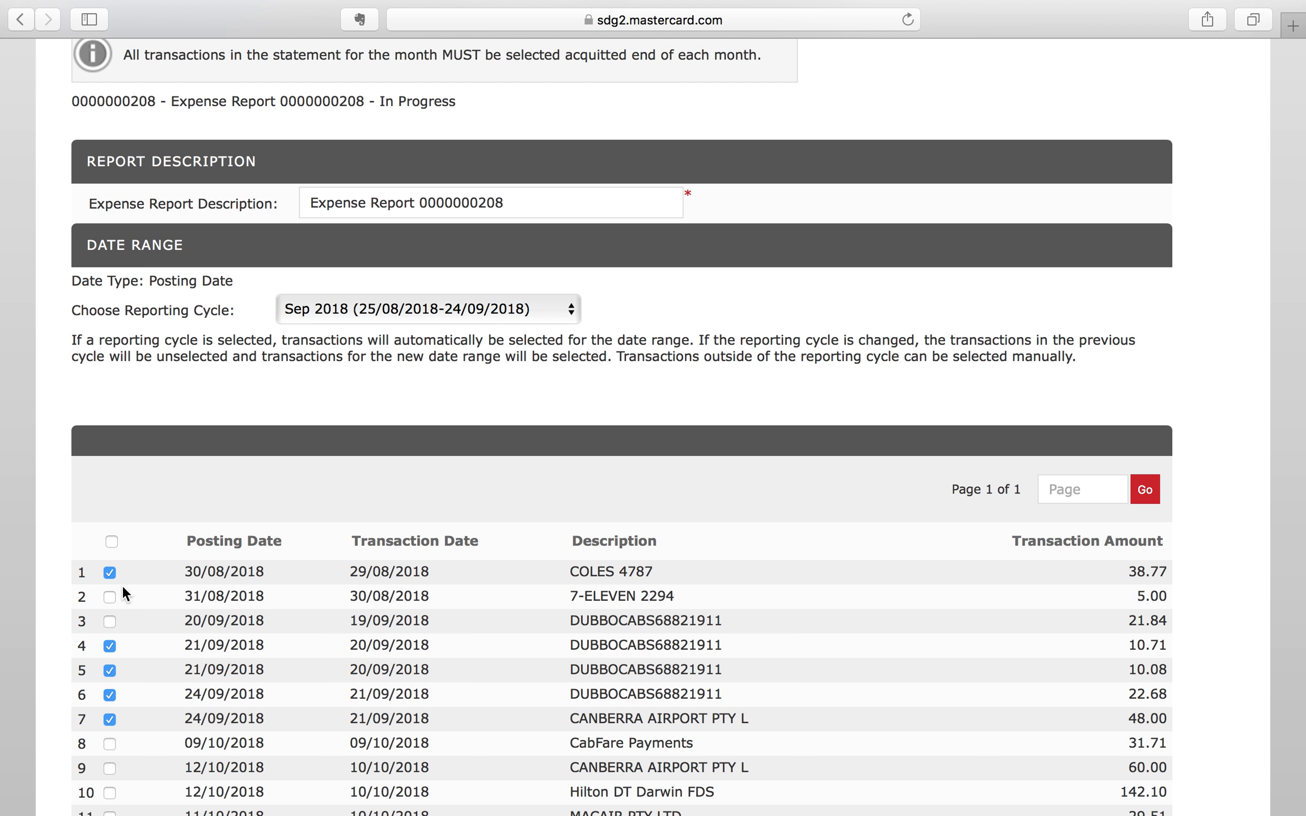
scroll(133, 667, "down", 1)
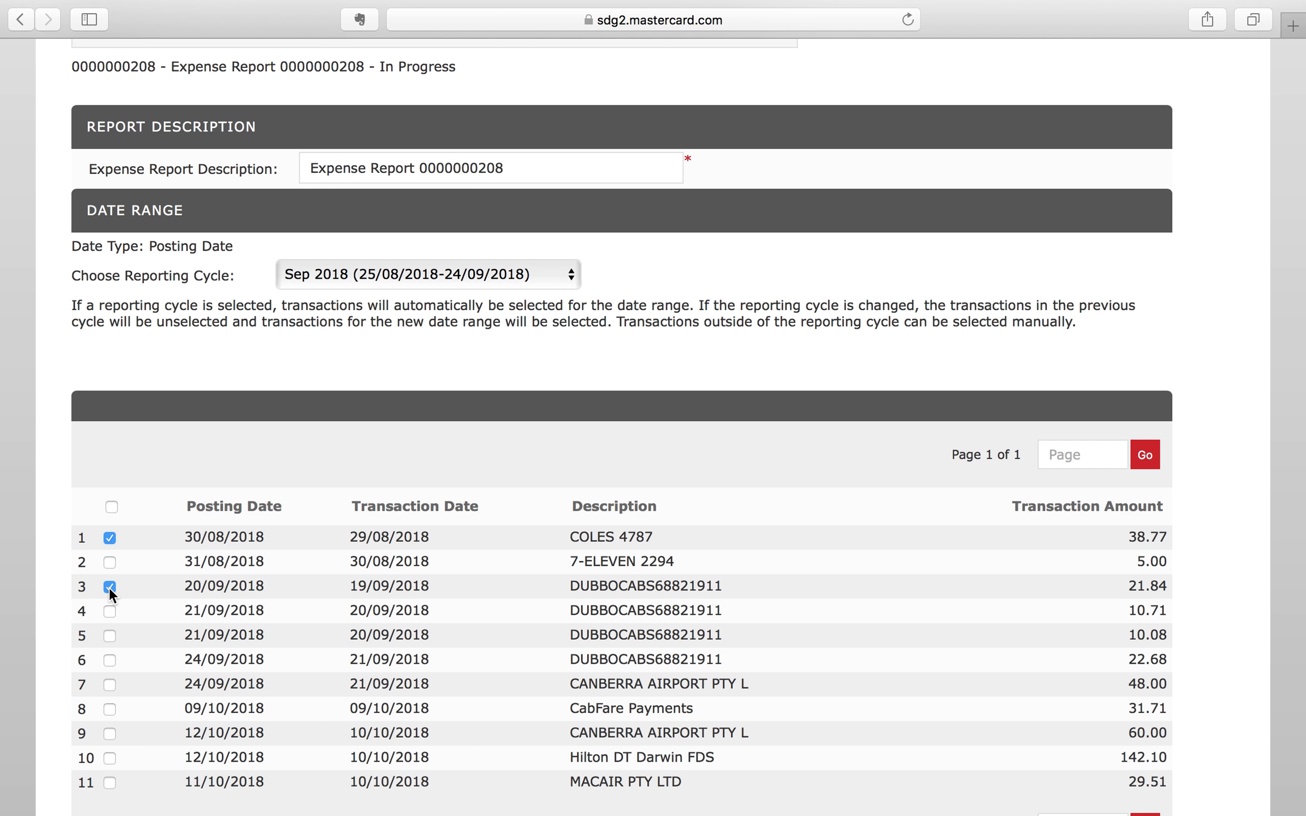
scroll(110, 588, "down", 2)
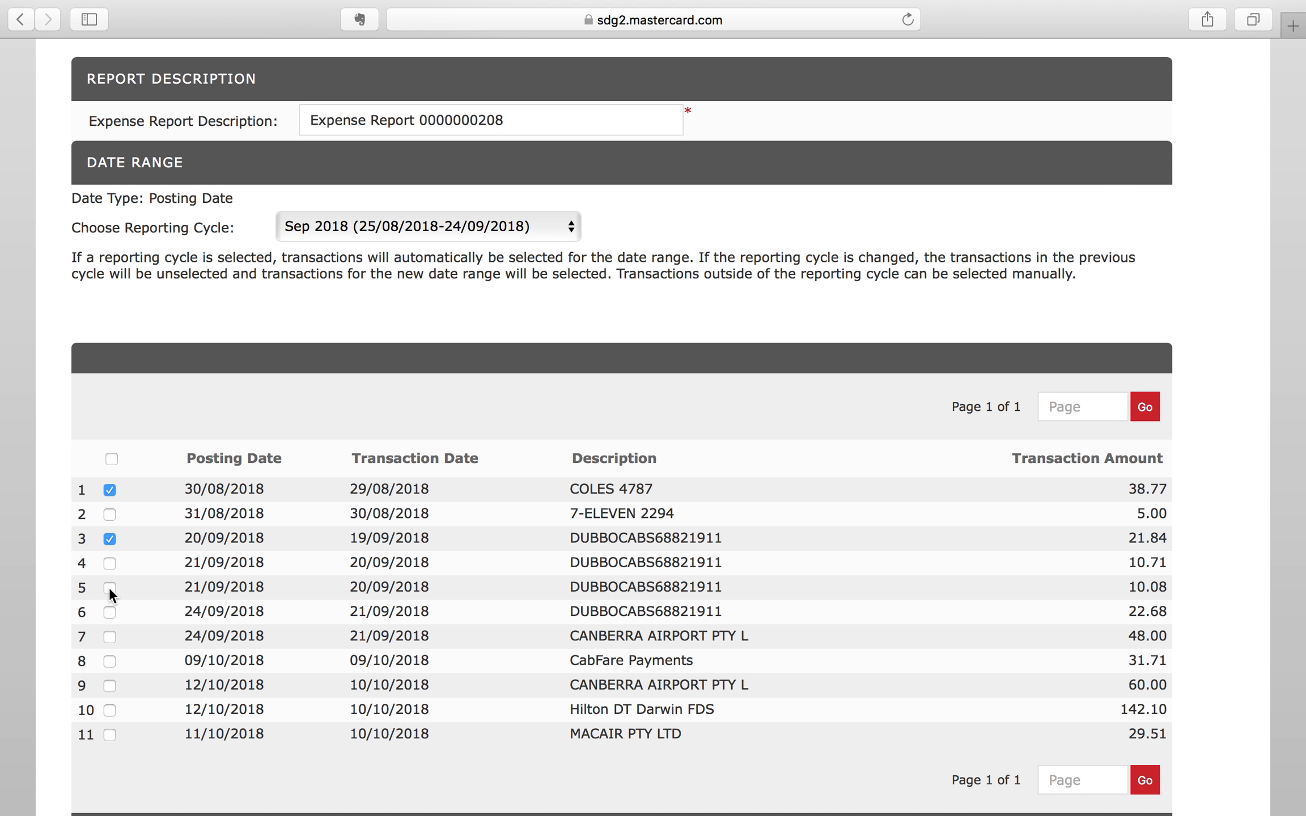
scroll(109, 588, "down", 3)
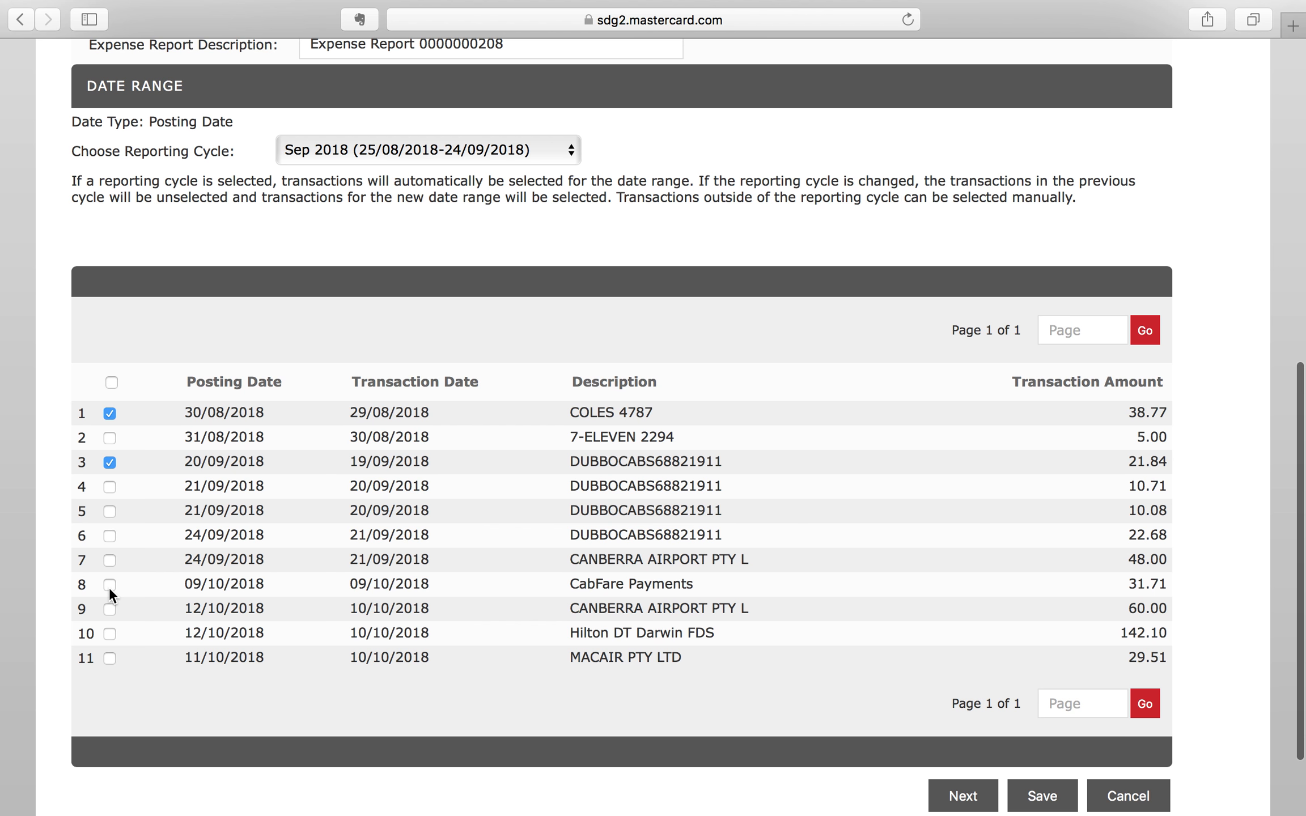
left_click(974, 802)
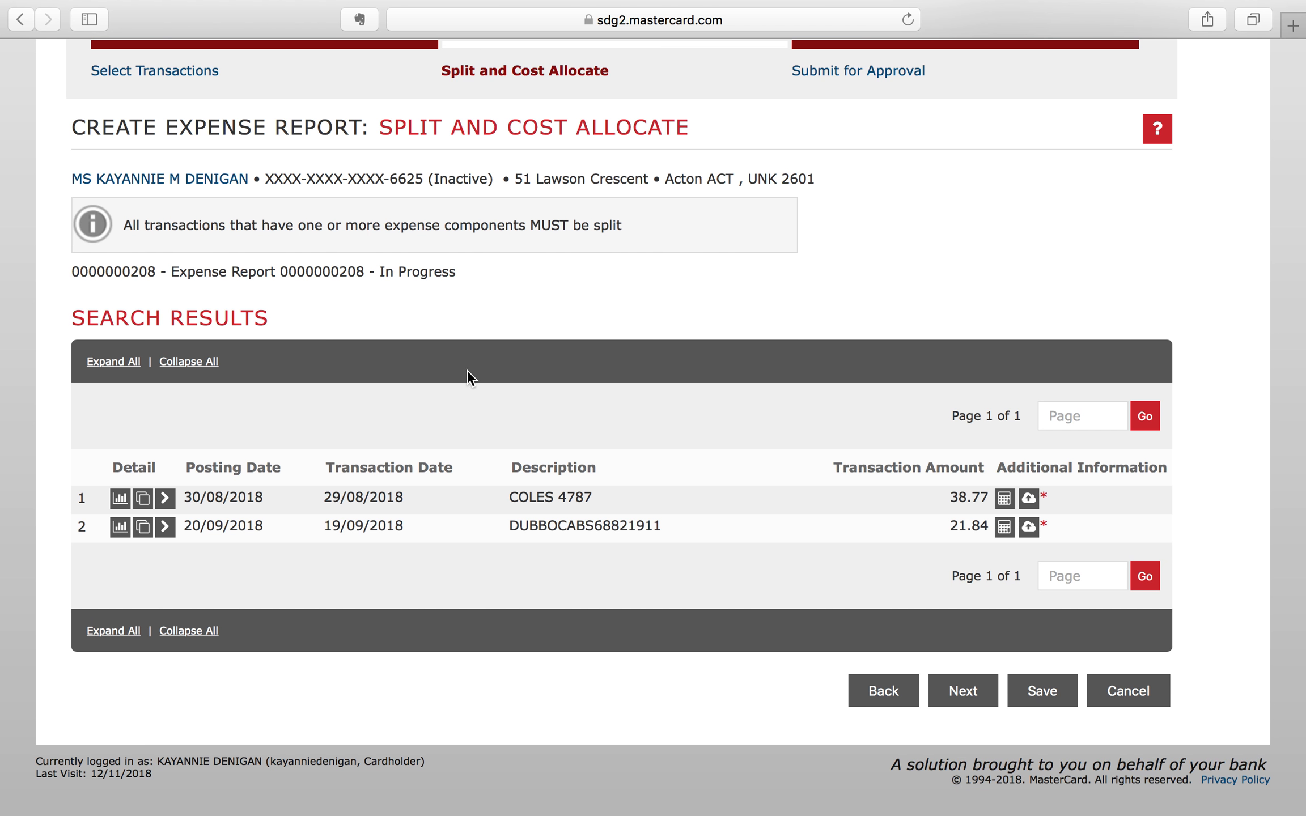
- Expand the accounting codes of the COLES 4787 transaction and enter "Catering for Finance meeting" as its expense description
scroll(467, 369, "up", 5)
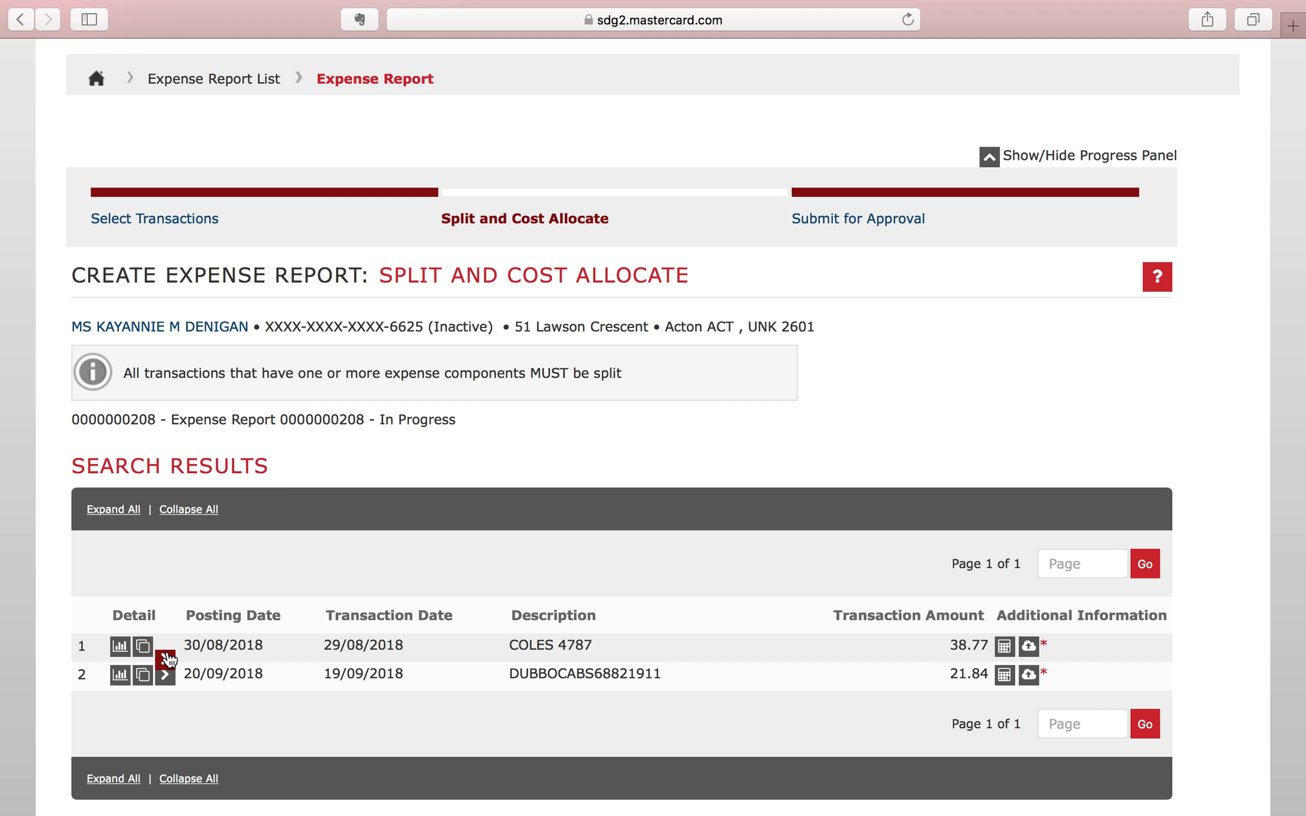
left_click(166, 659)
scroll(166, 659, "down", 3)
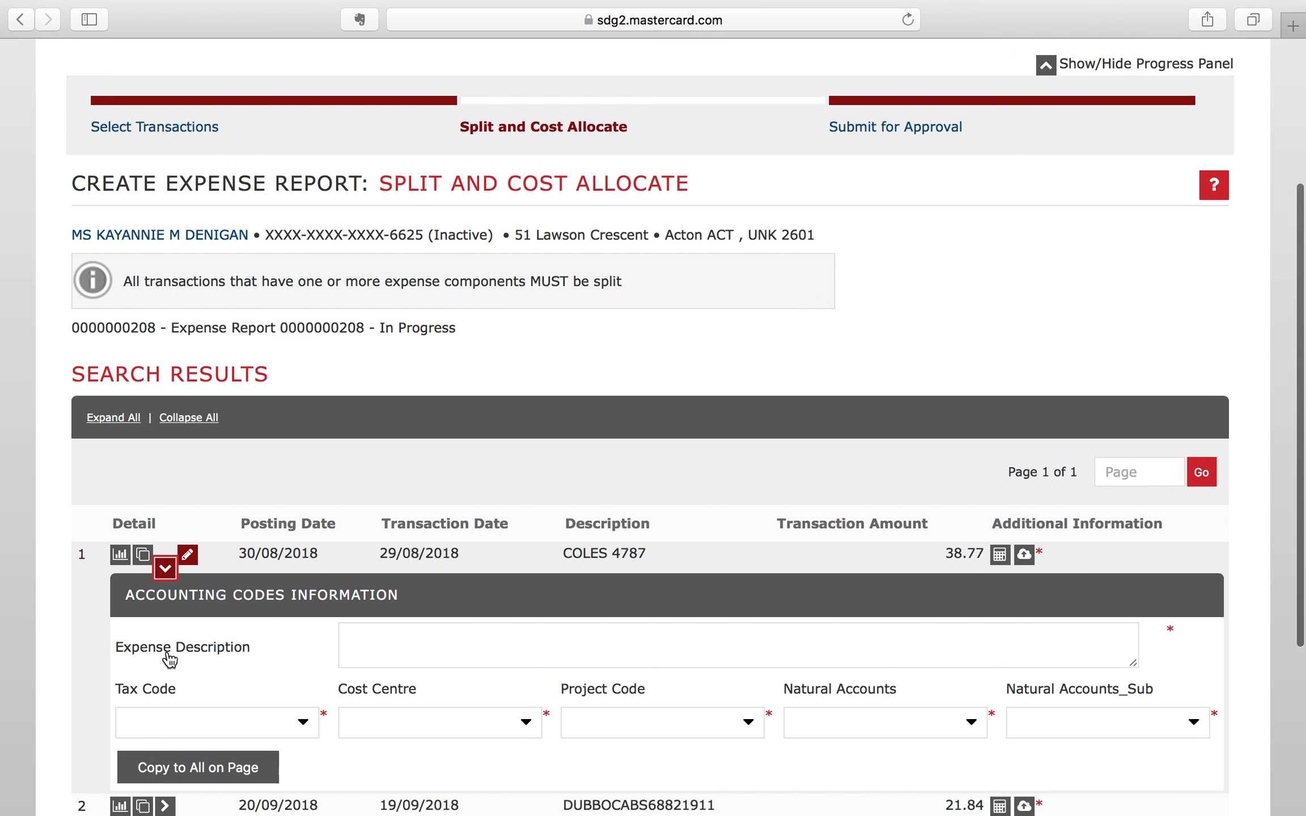
scroll(393, 675, "down", 2)
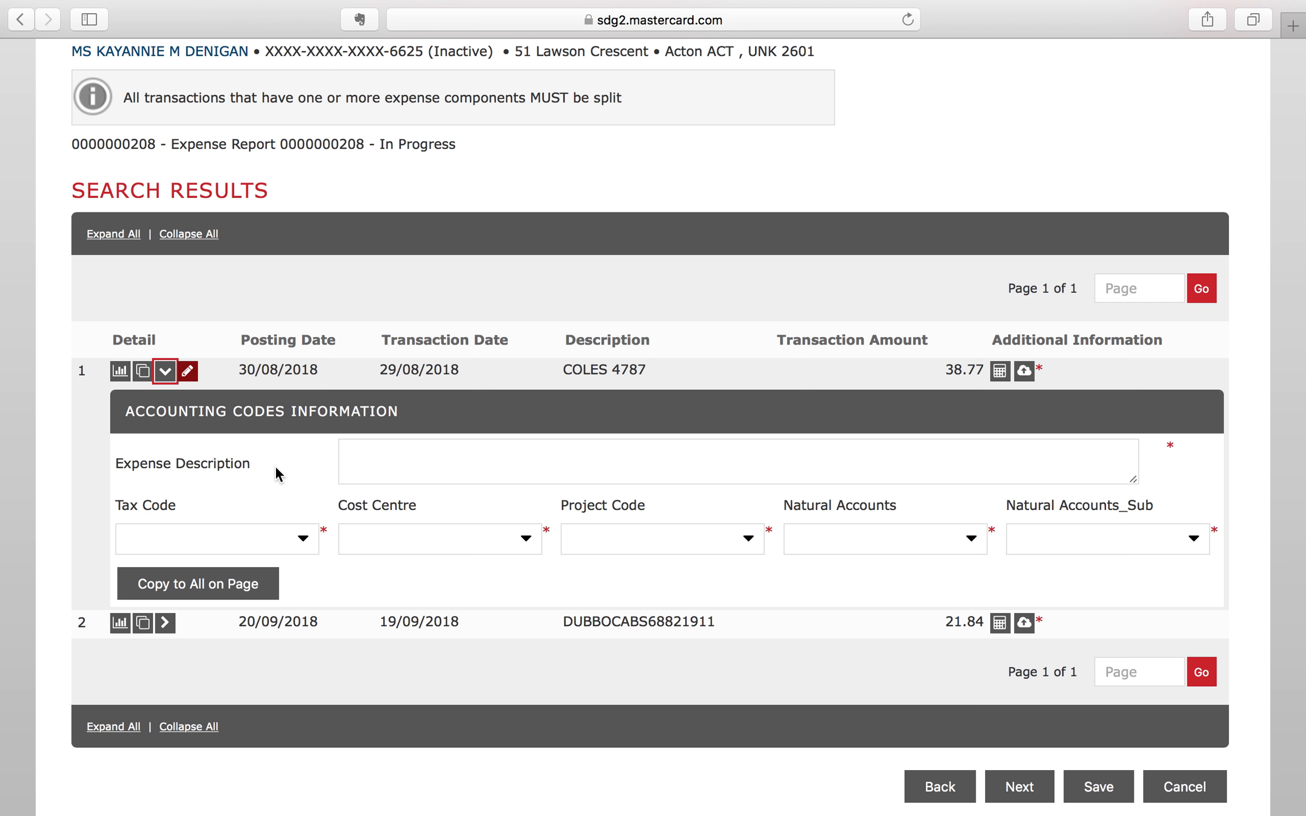
left_click(363, 476)
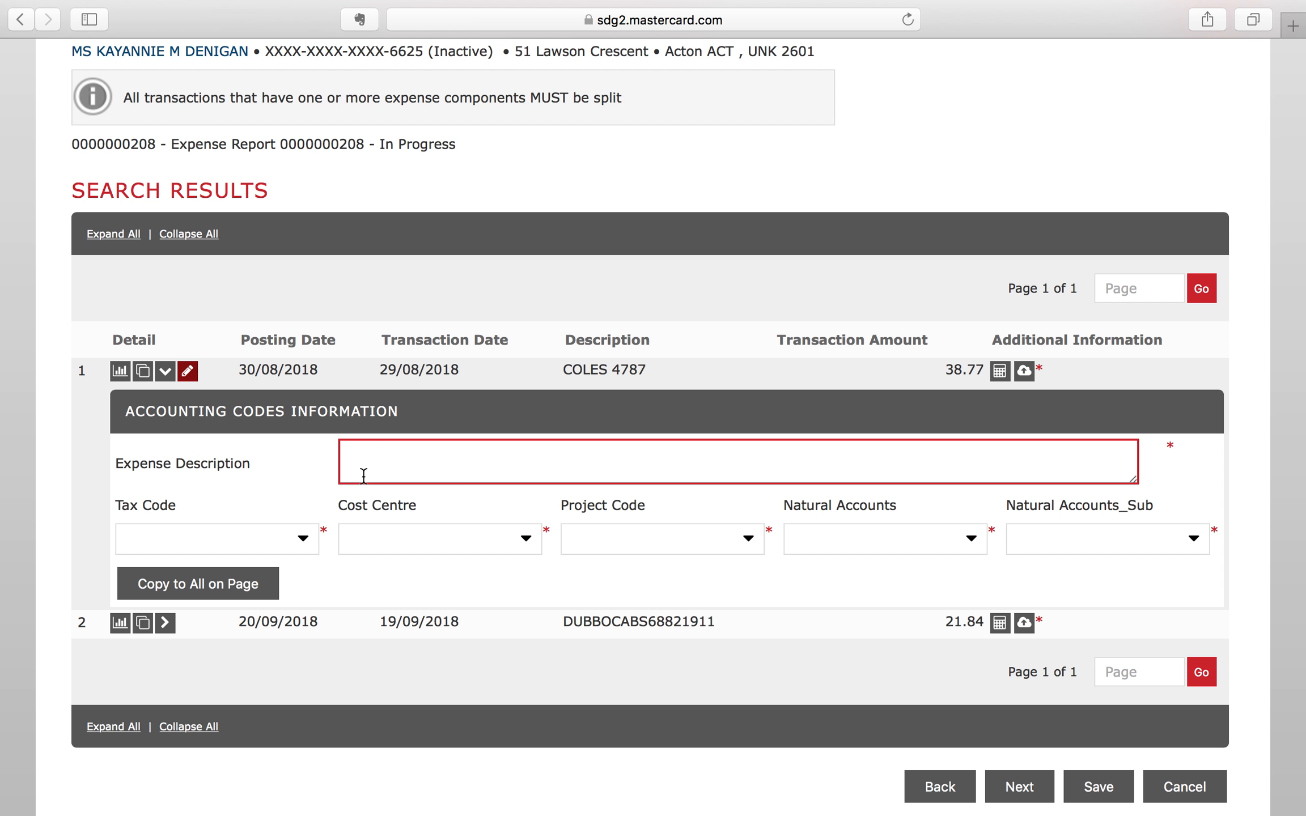
type("catering for Finance ")
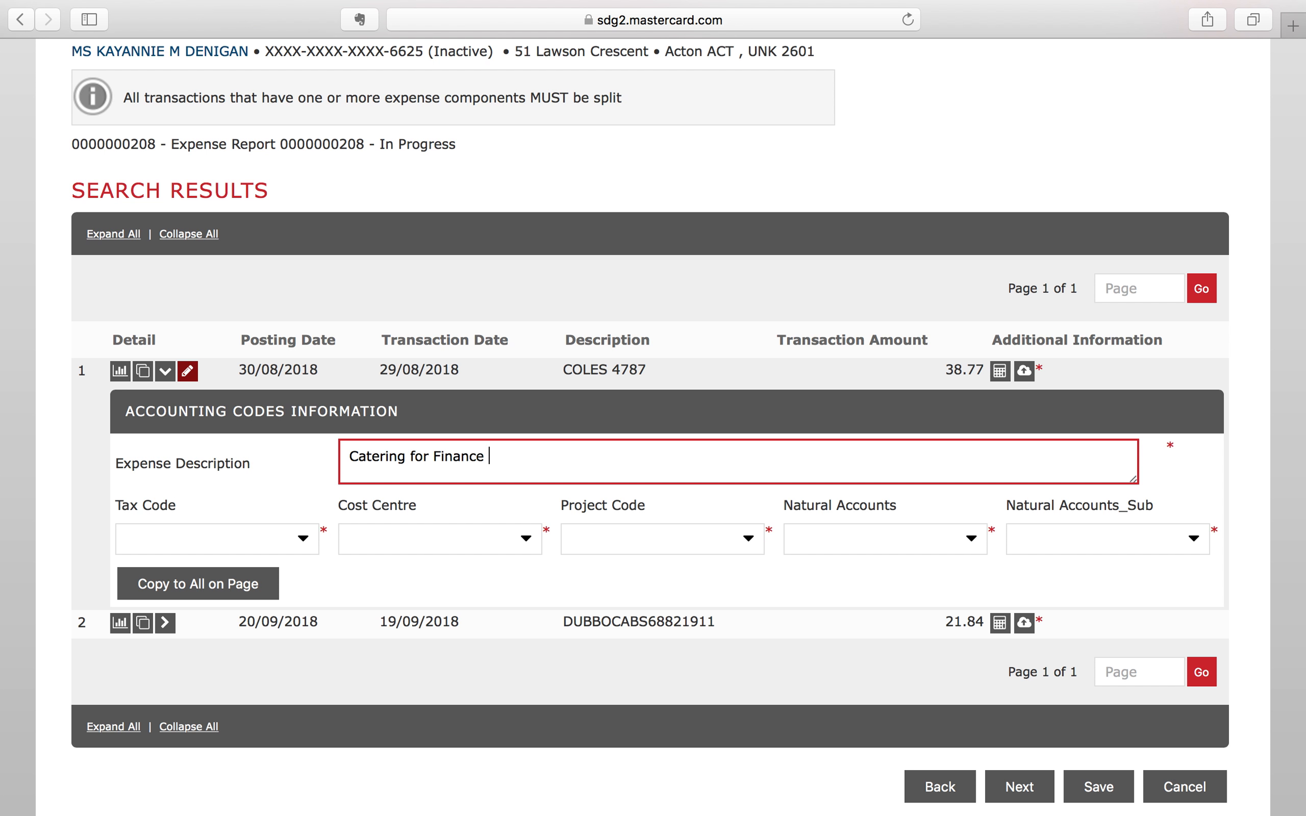
type("meeting")
- Set the tax code of the COLES 4787 transaction to Z - Zero Rated GST
left_click(302, 538)
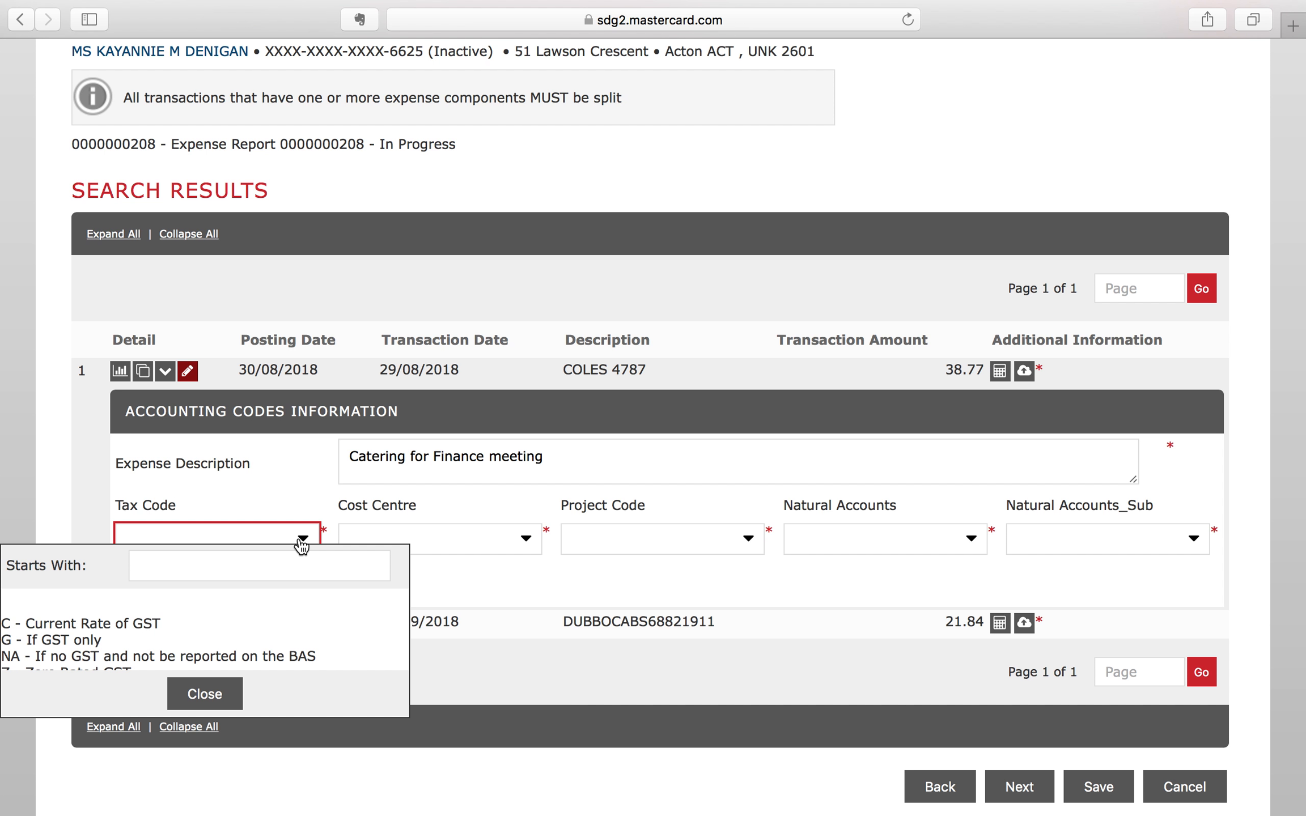
scroll(234, 617, "down", 1)
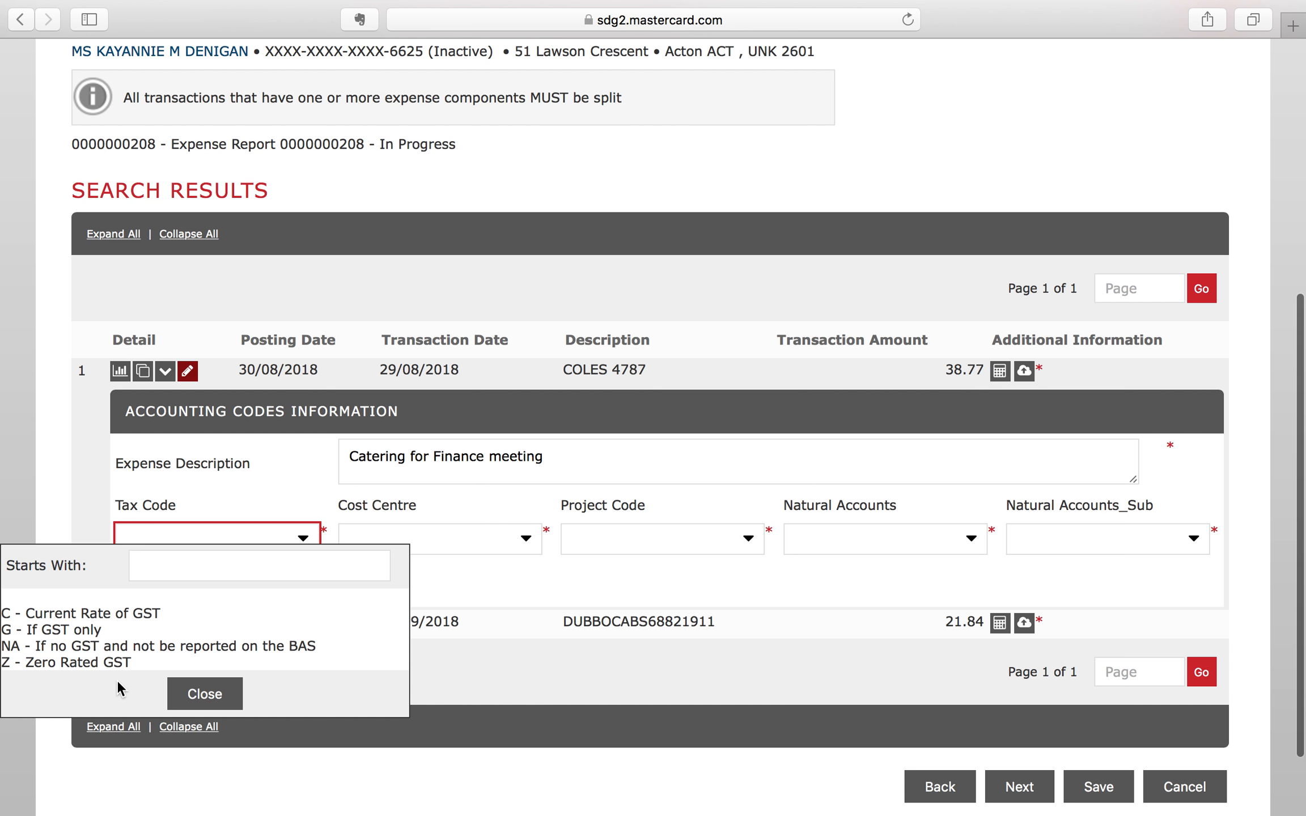
left_click(83, 663)
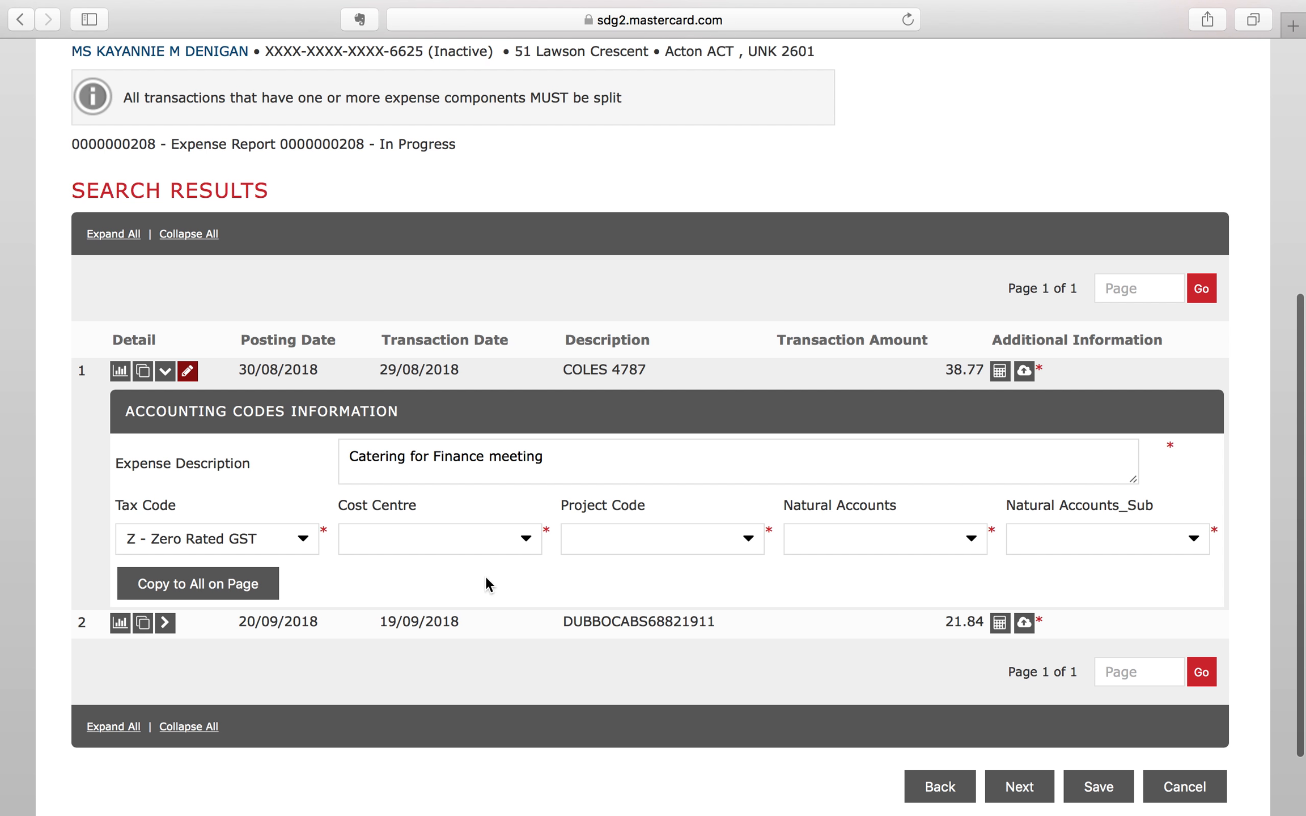
- Set the COLES 4787 transaction's cost centre to 241 - Finance and its project code to 00000 - No project code
left_click(526, 541)
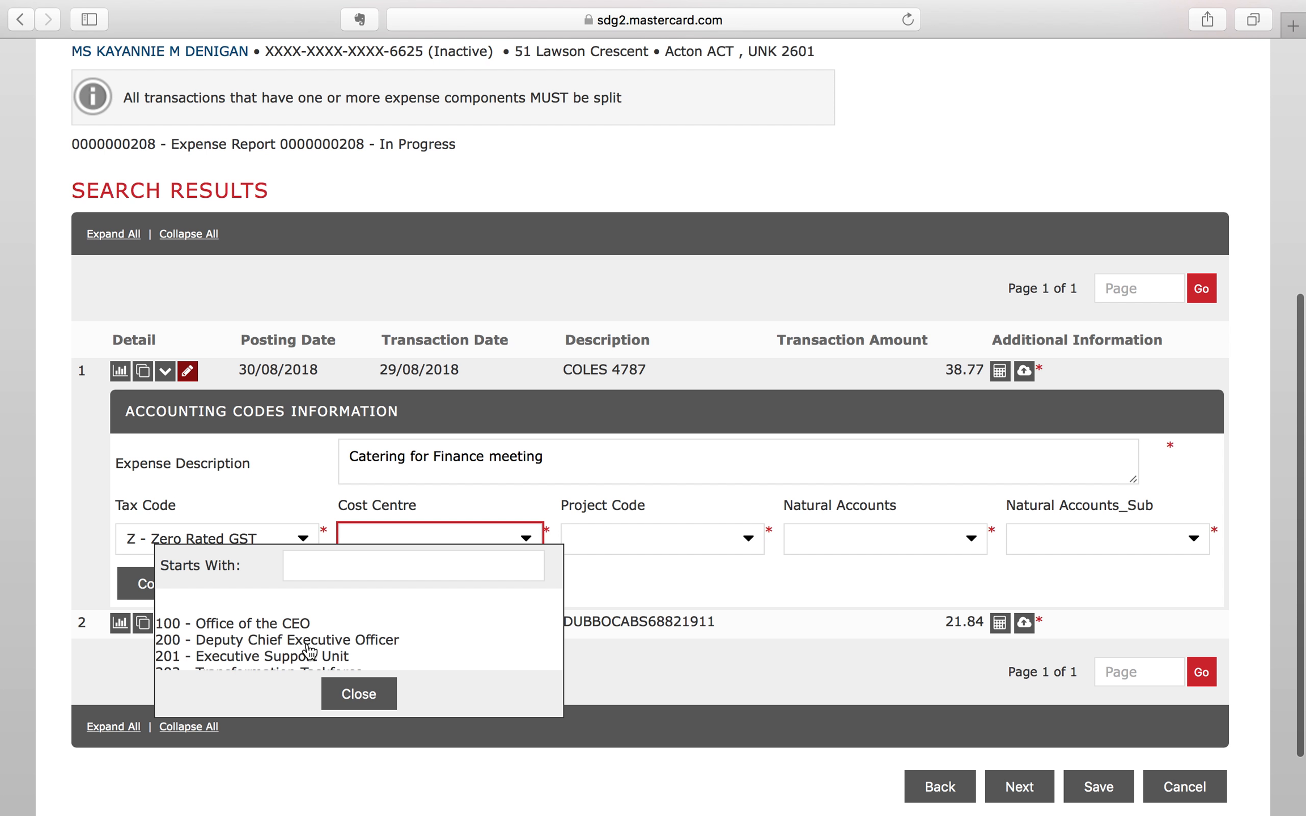
scroll(289, 645, "down", 2)
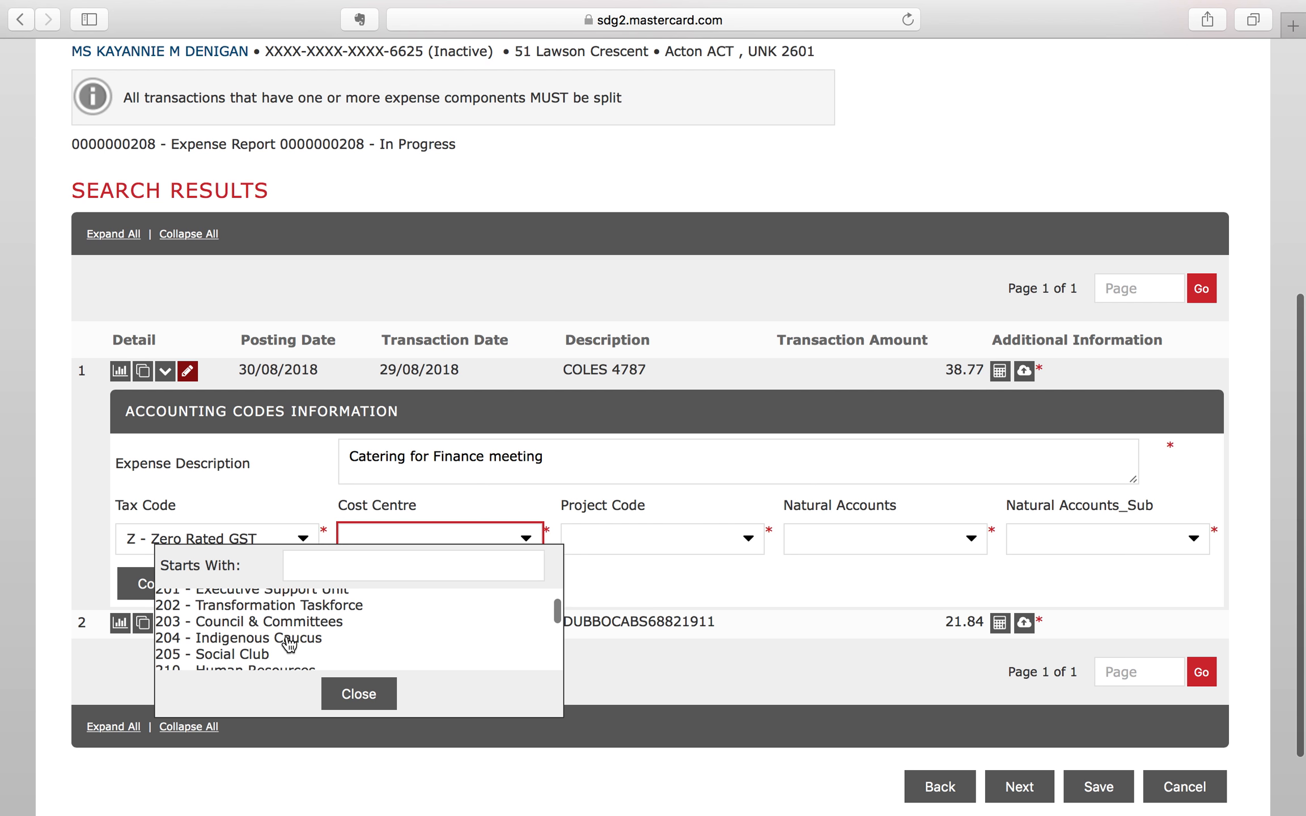
scroll(260, 656, "down", 3)
scroll(260, 656, "down", 3)
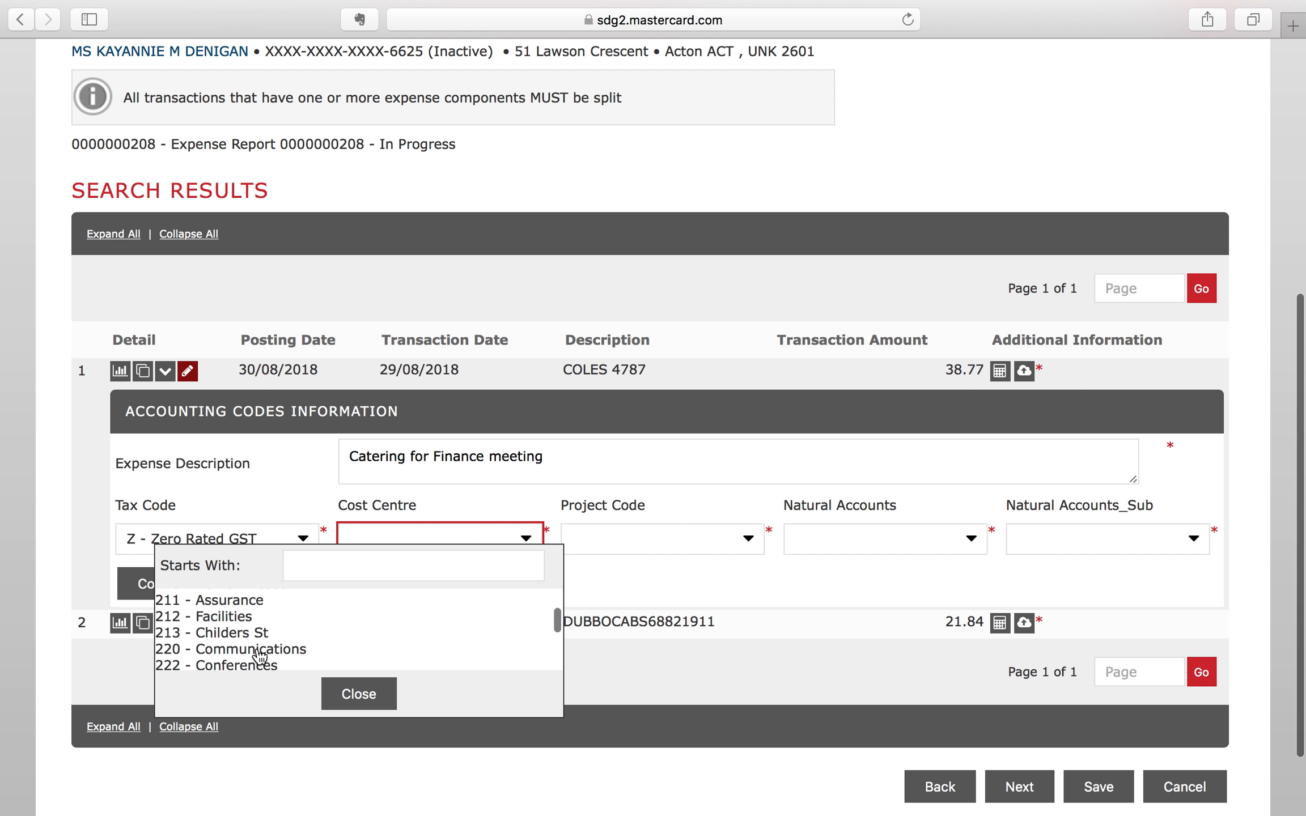
scroll(260, 657, "down", 2)
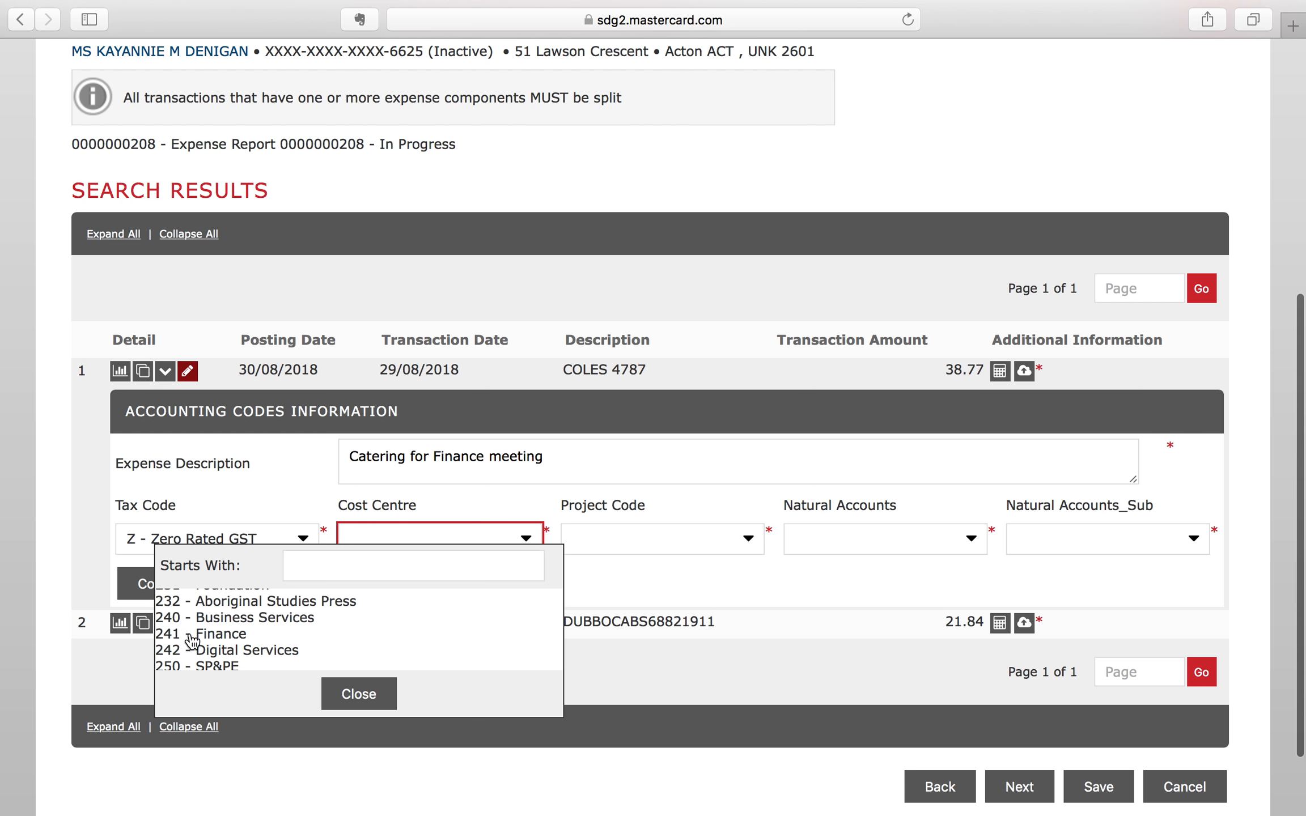
left_click(175, 636)
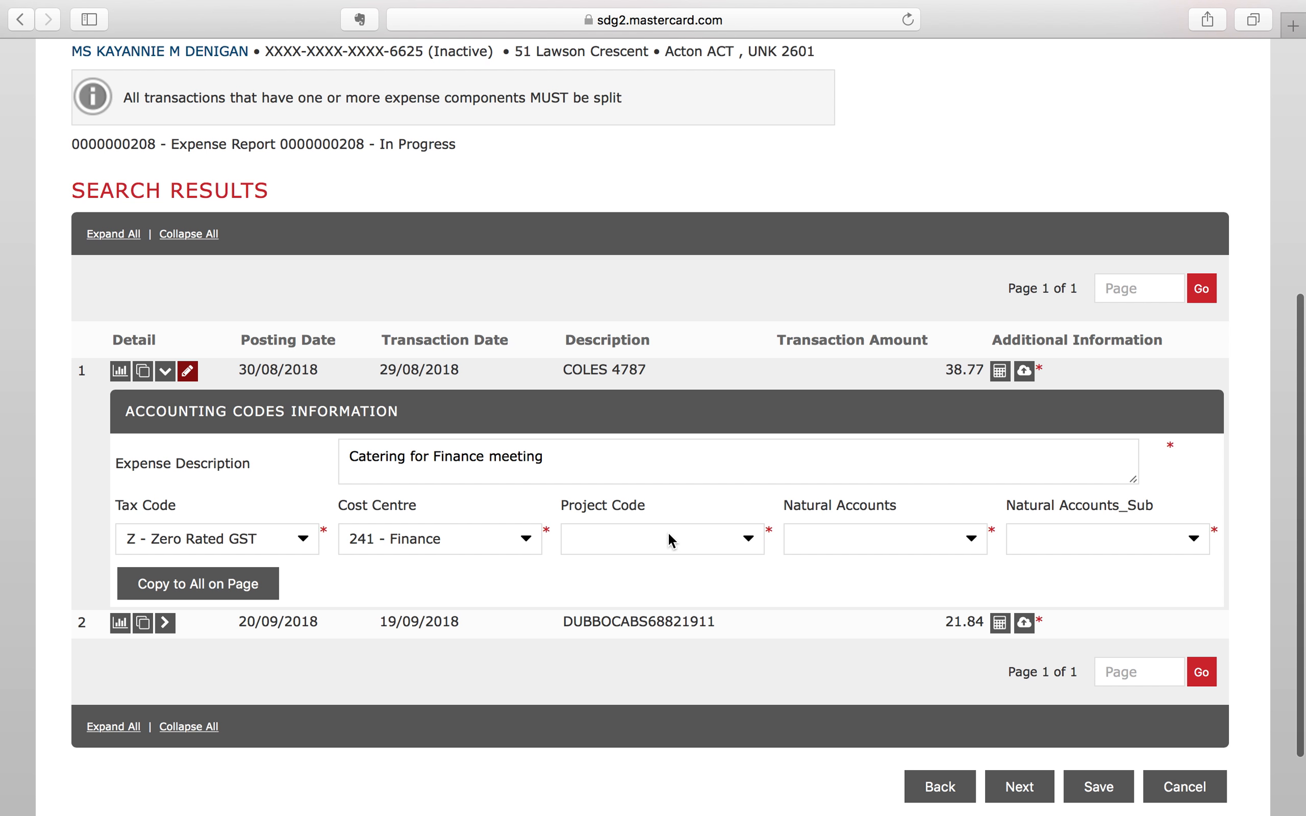
left_click(749, 540)
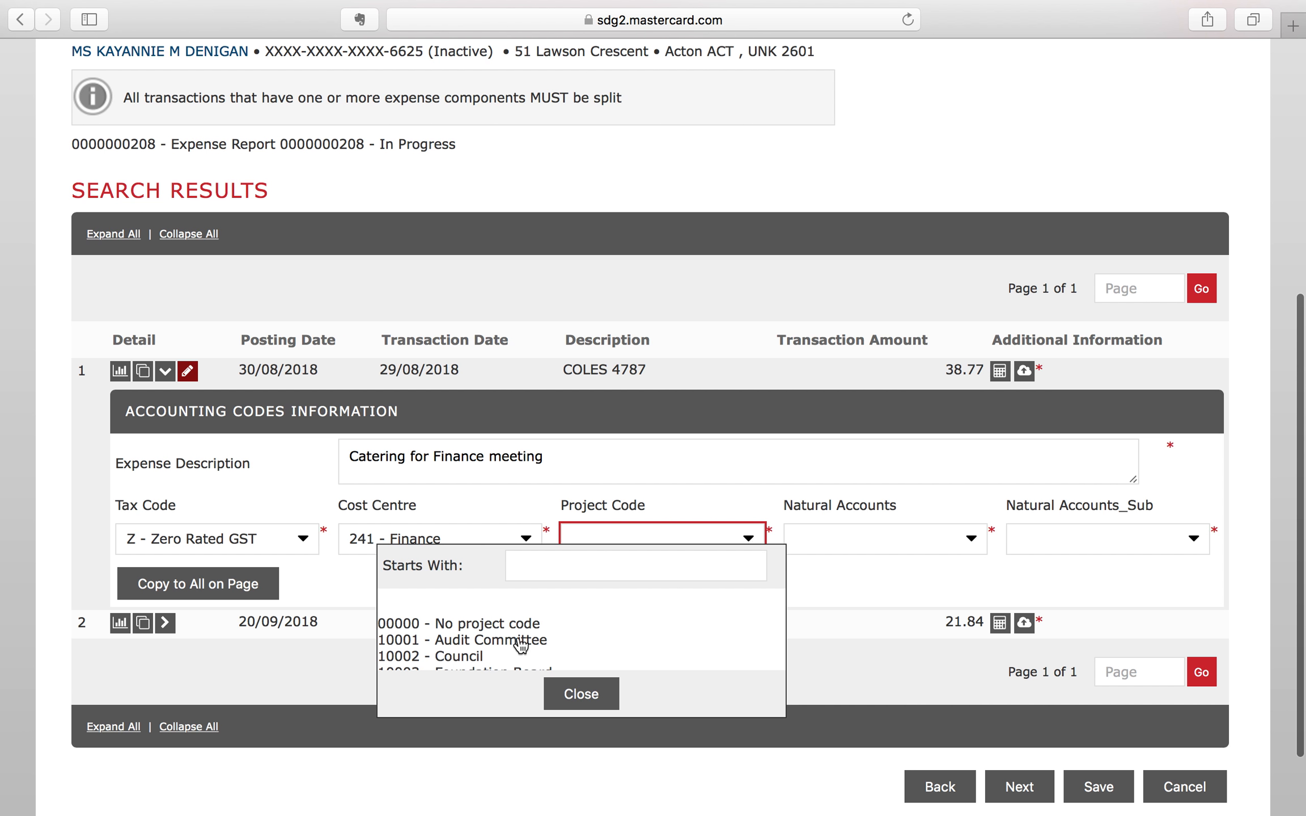
left_click(510, 625)
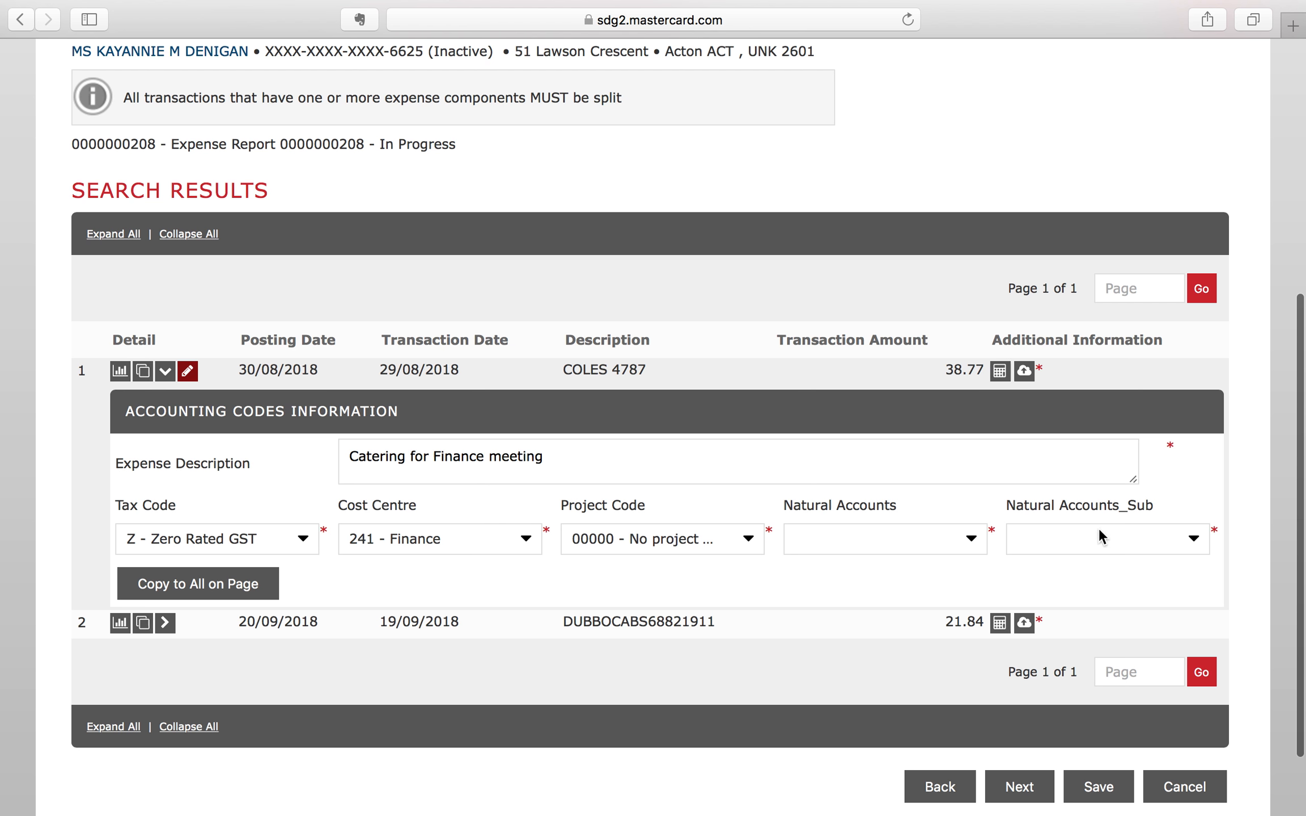
- Set the COLES 4787 transaction's natural account to 651 - Events and its natural sub-account to 65110 - Catering
left_click(971, 542)
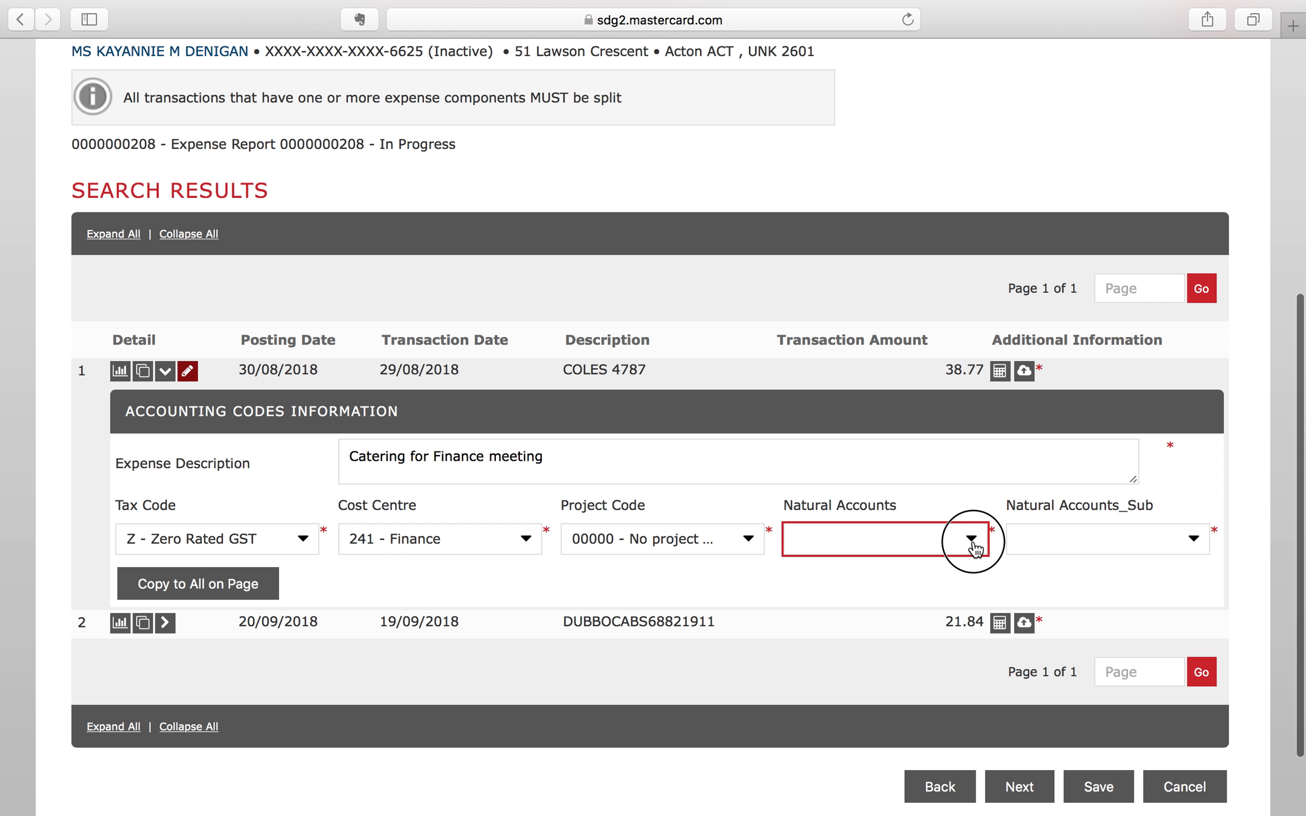
scroll(777, 652, "down", 5)
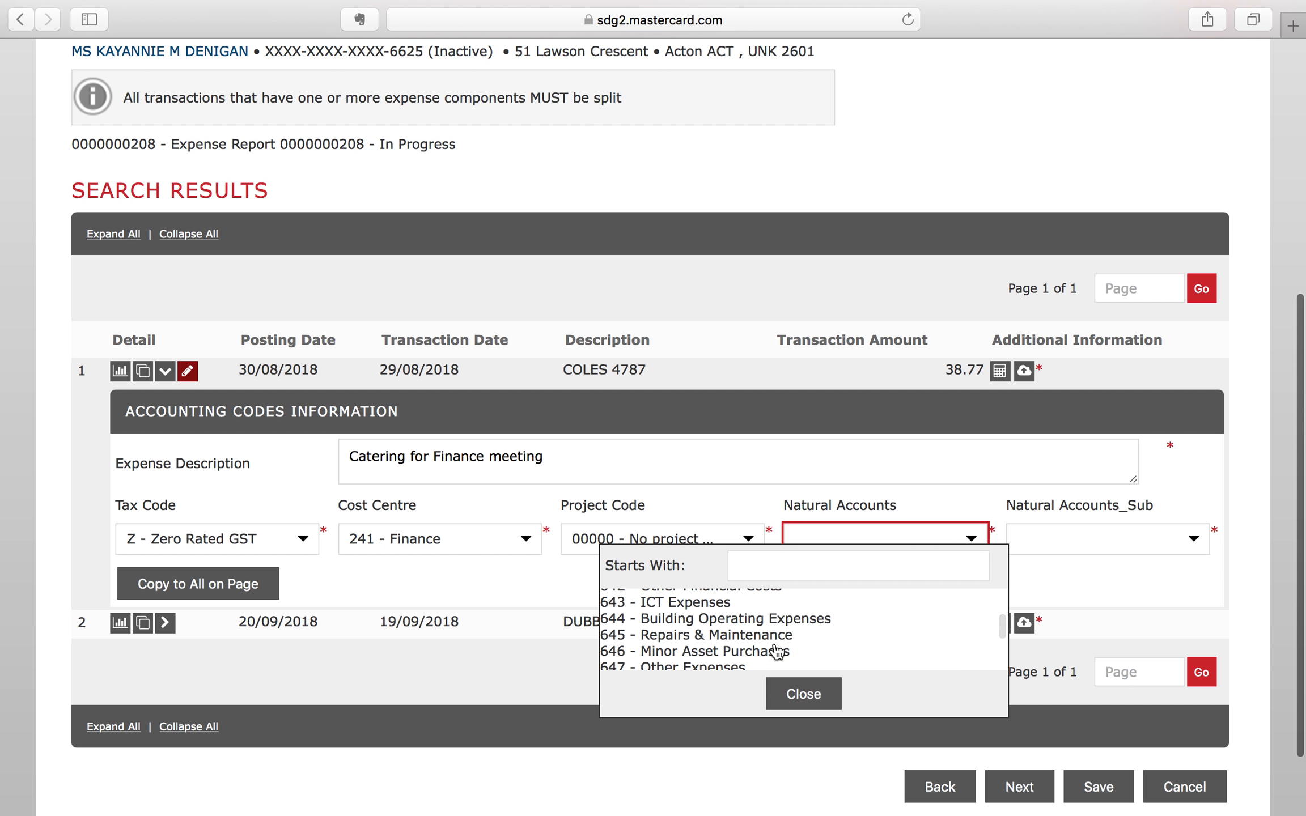
scroll(776, 652, "down", 2)
scroll(776, 652, "down", 3)
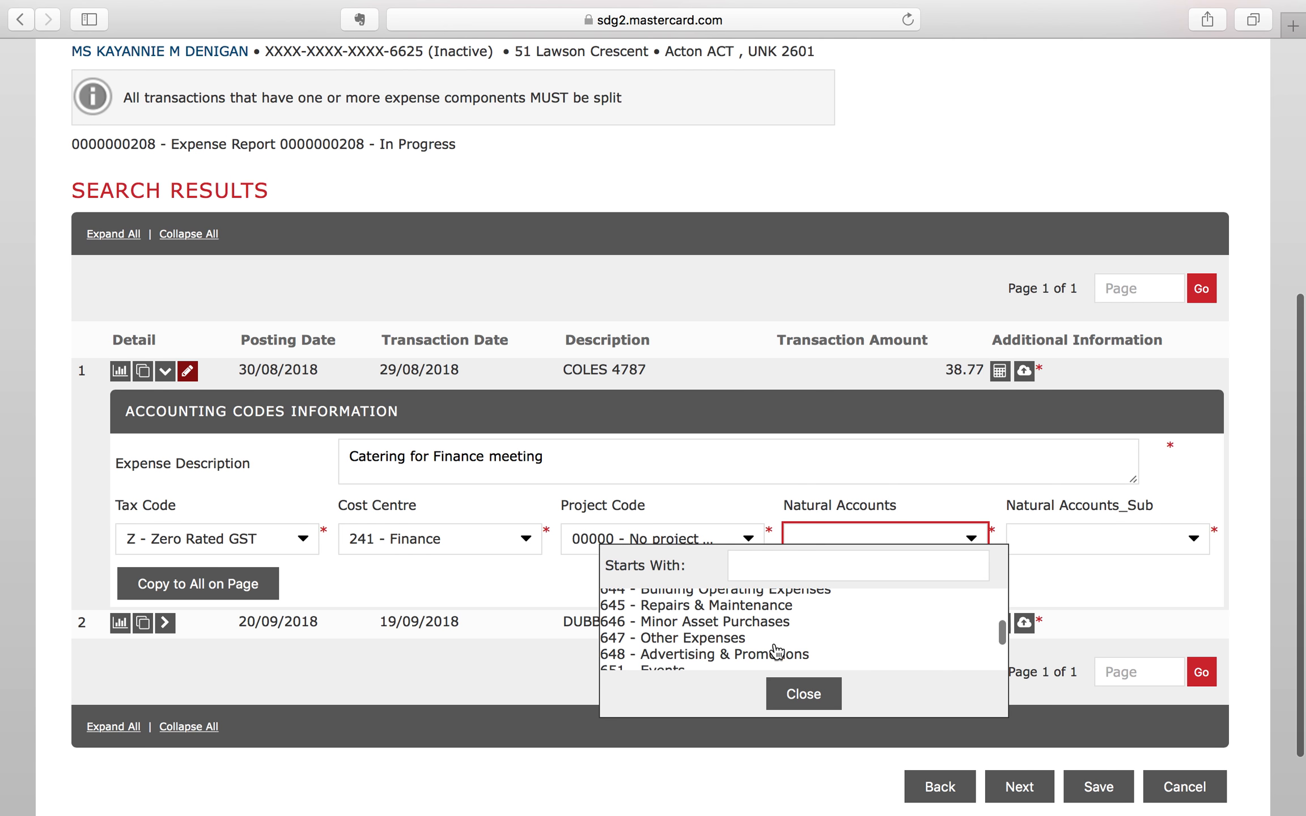
scroll(776, 651, "down", 1)
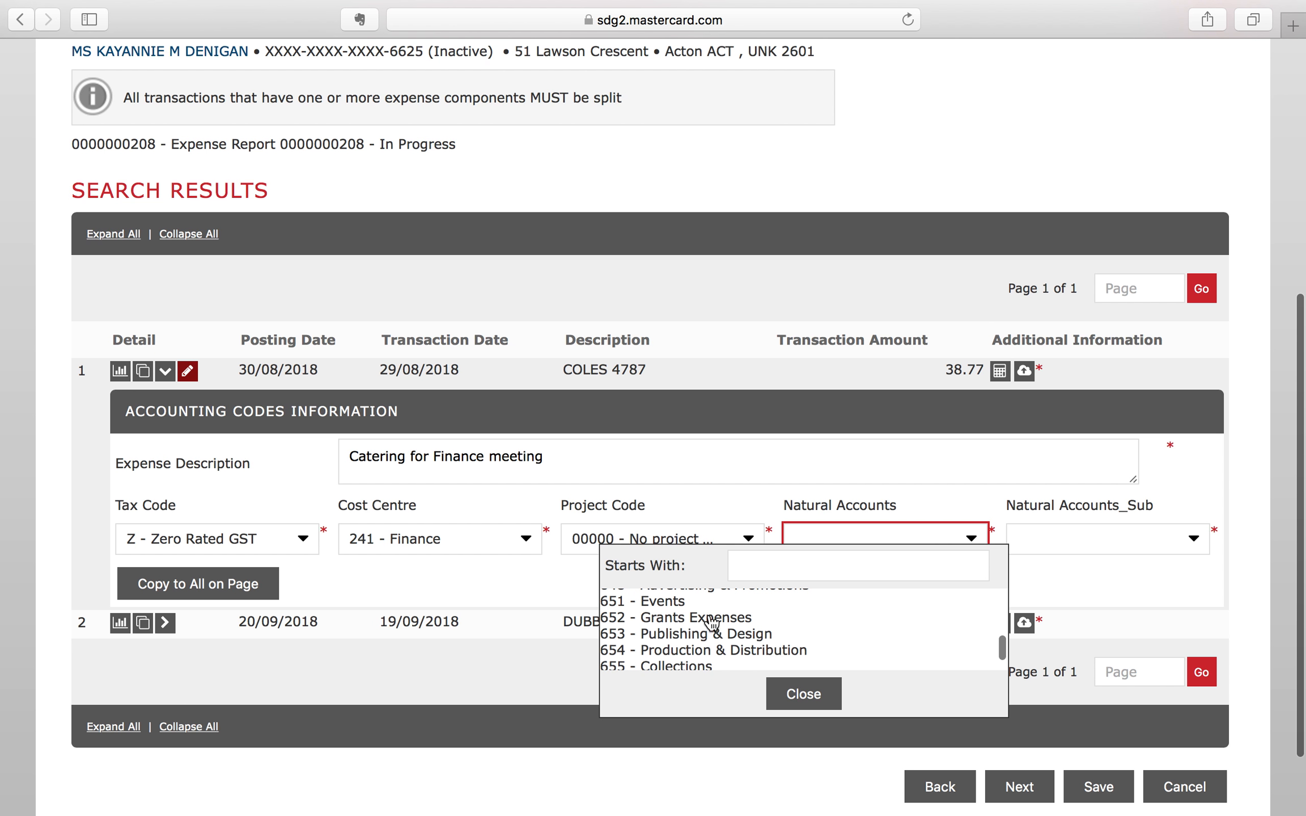
left_click(677, 603)
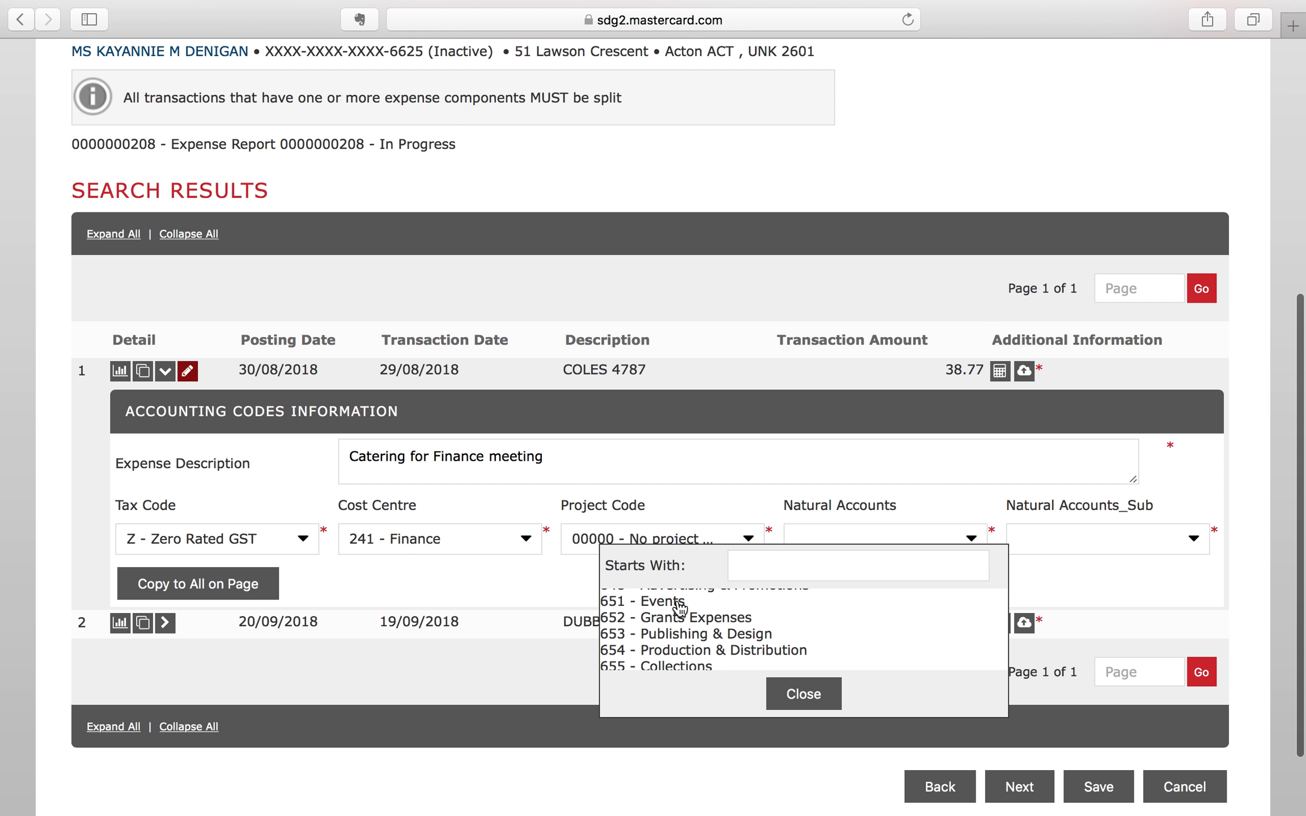
left_click(1188, 545)
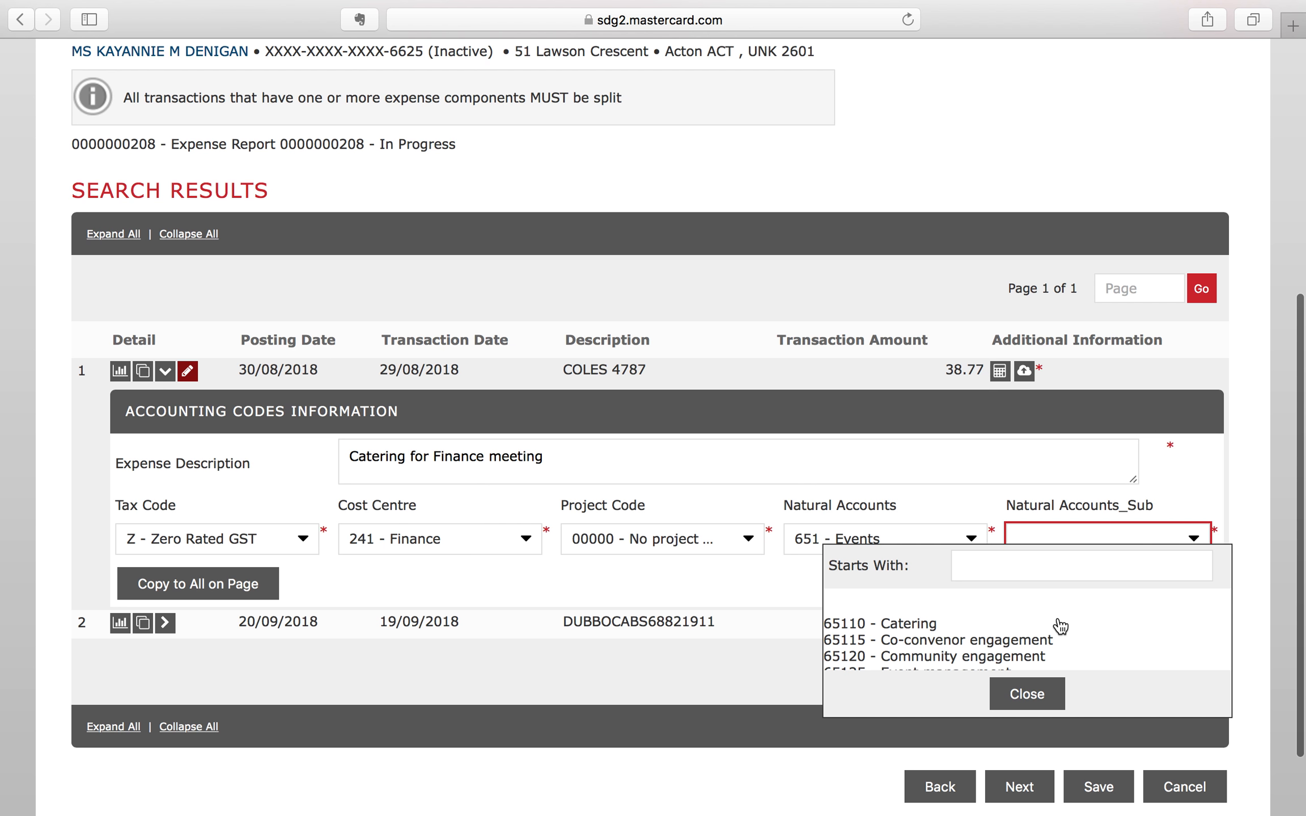
left_click(912, 624)
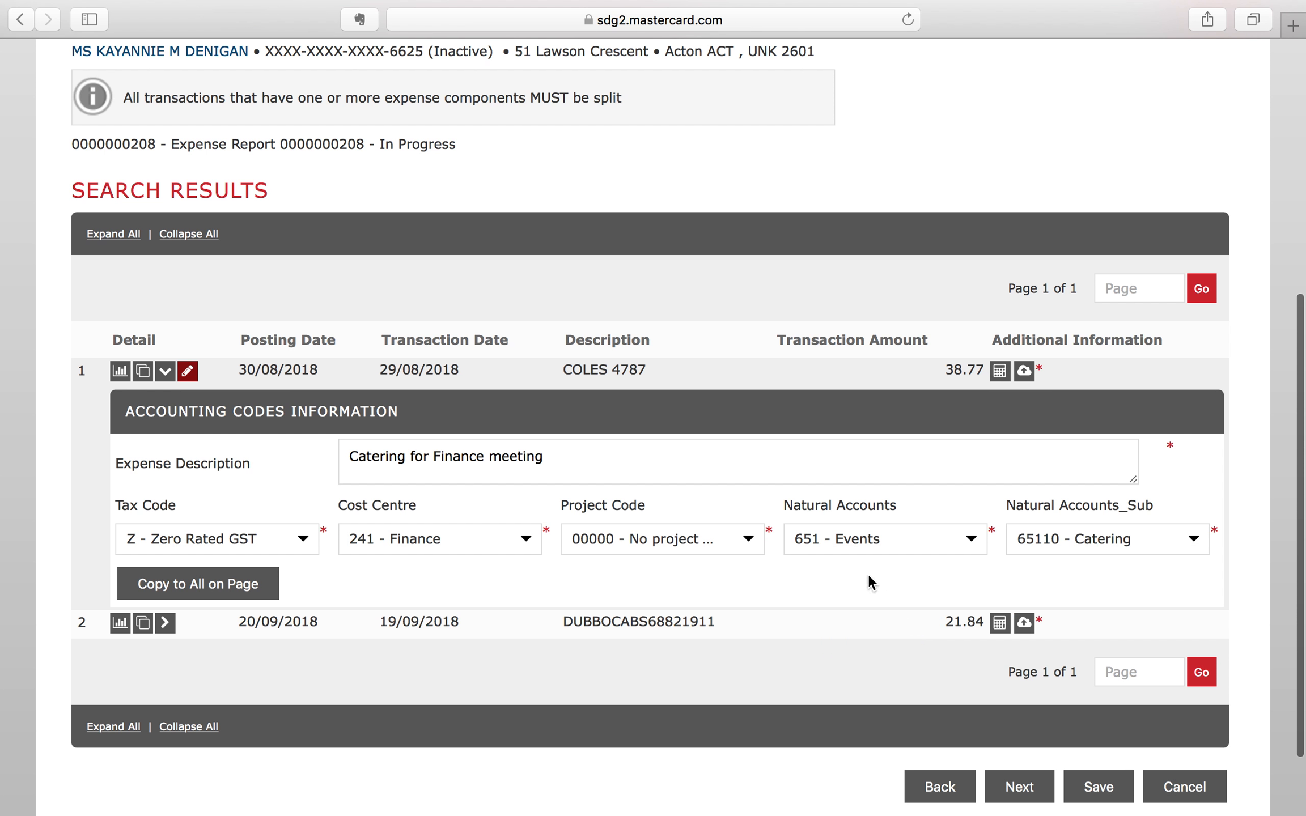
scroll(869, 575, "up", 1)
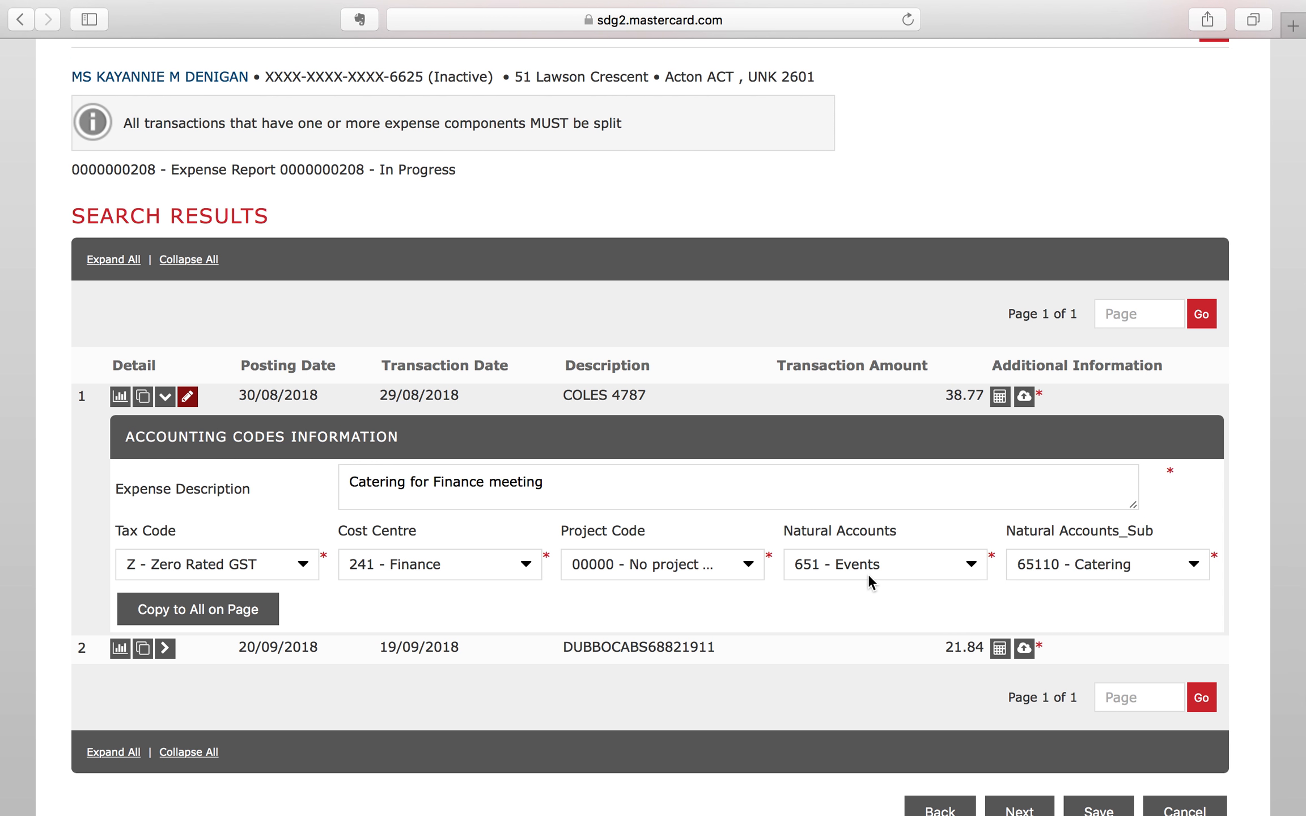
- Attach Receipt 1.png from the Desktop to the COLES 4787 transaction
scroll(868, 573, "down", 1)
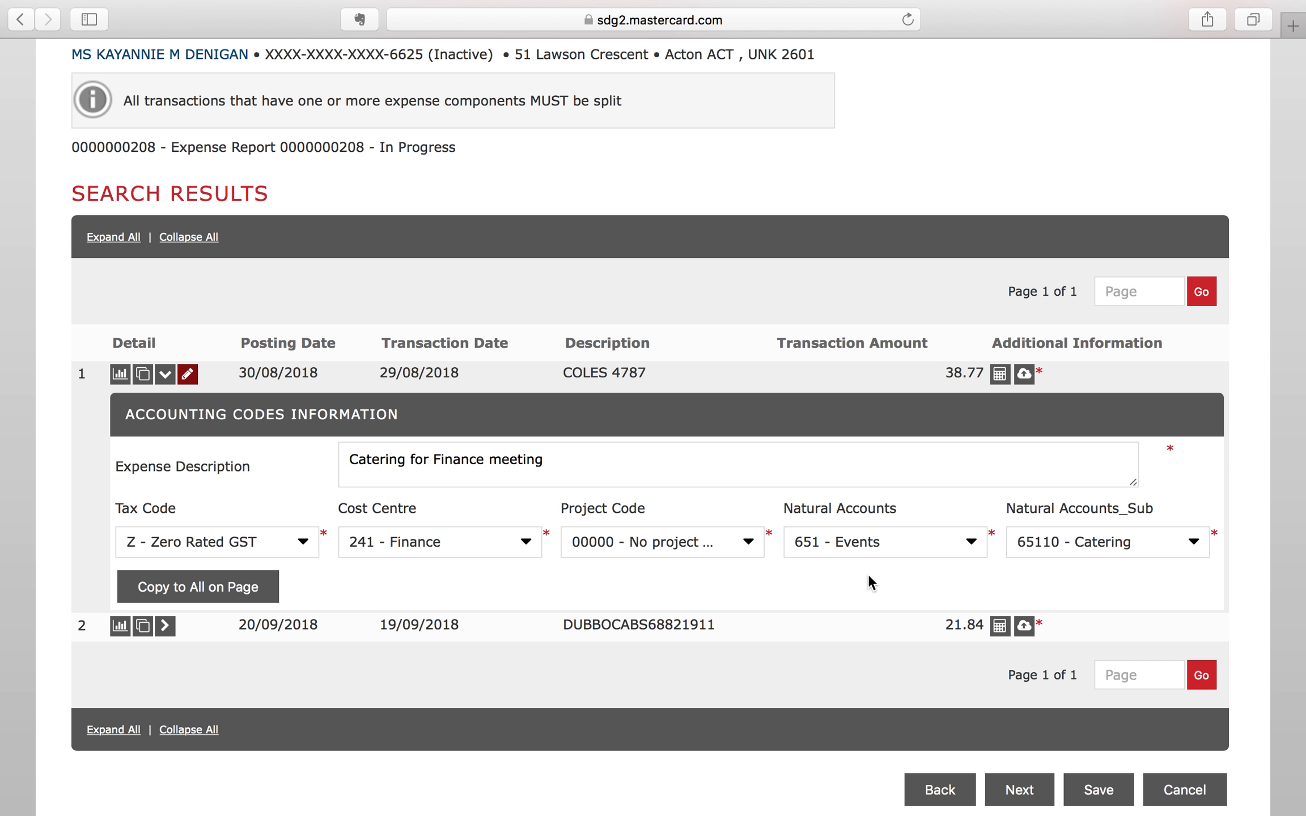
left_click(1028, 374)
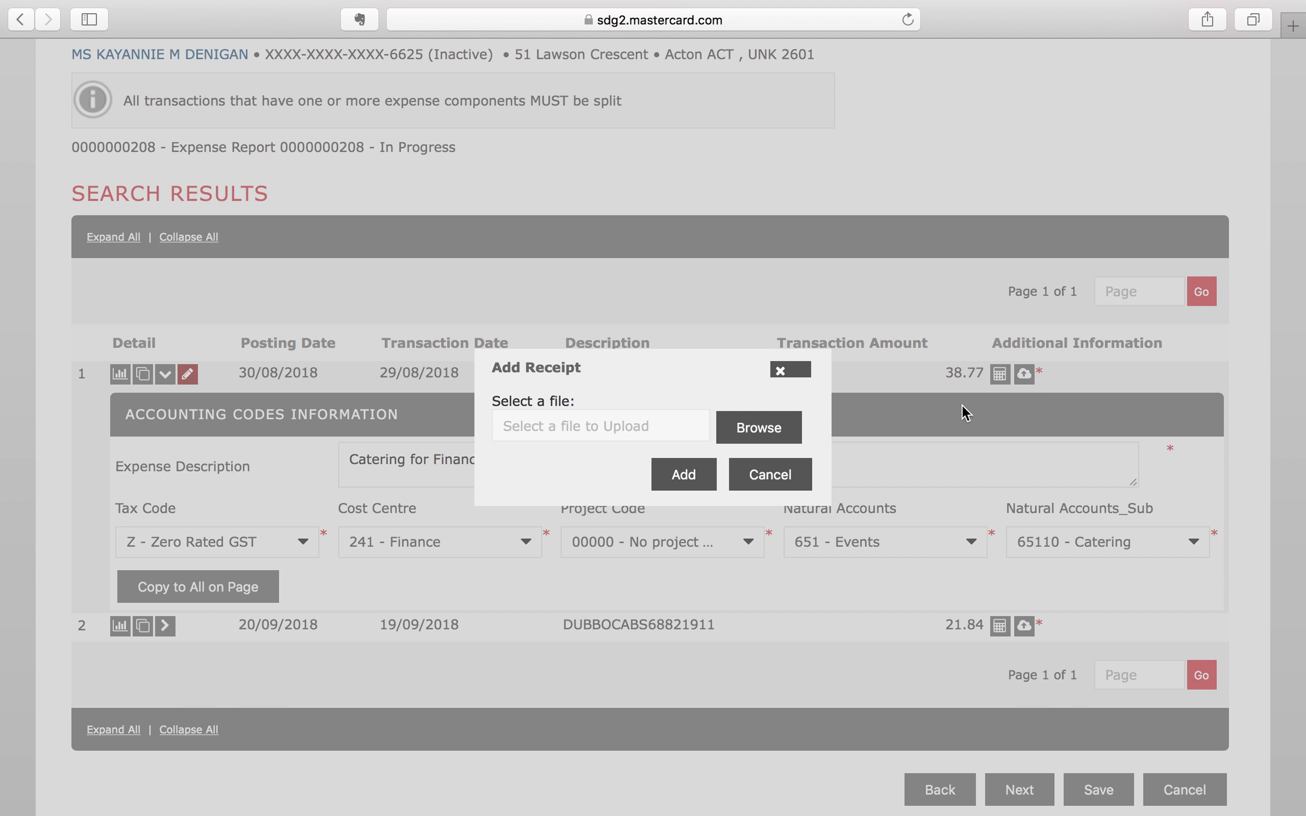
left_click(759, 429)
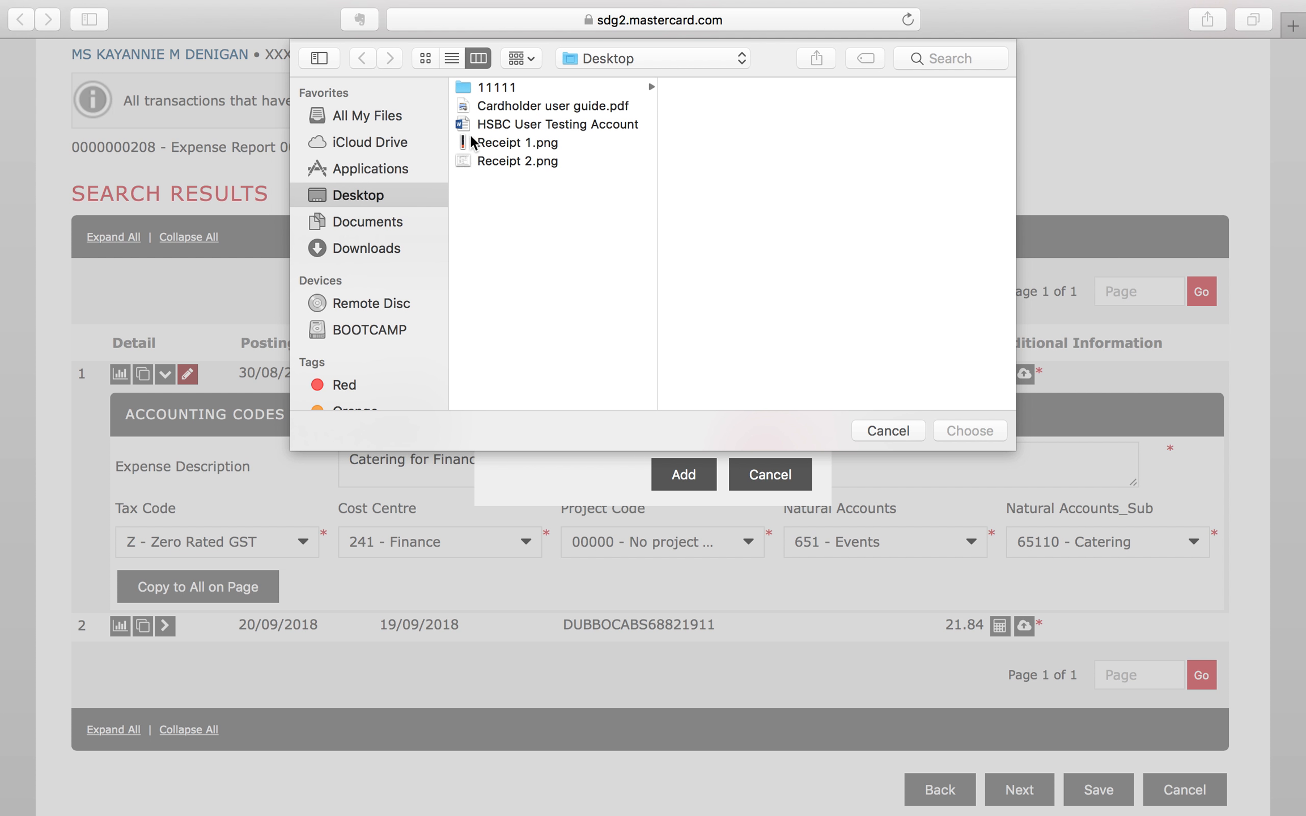
left_click(530, 144)
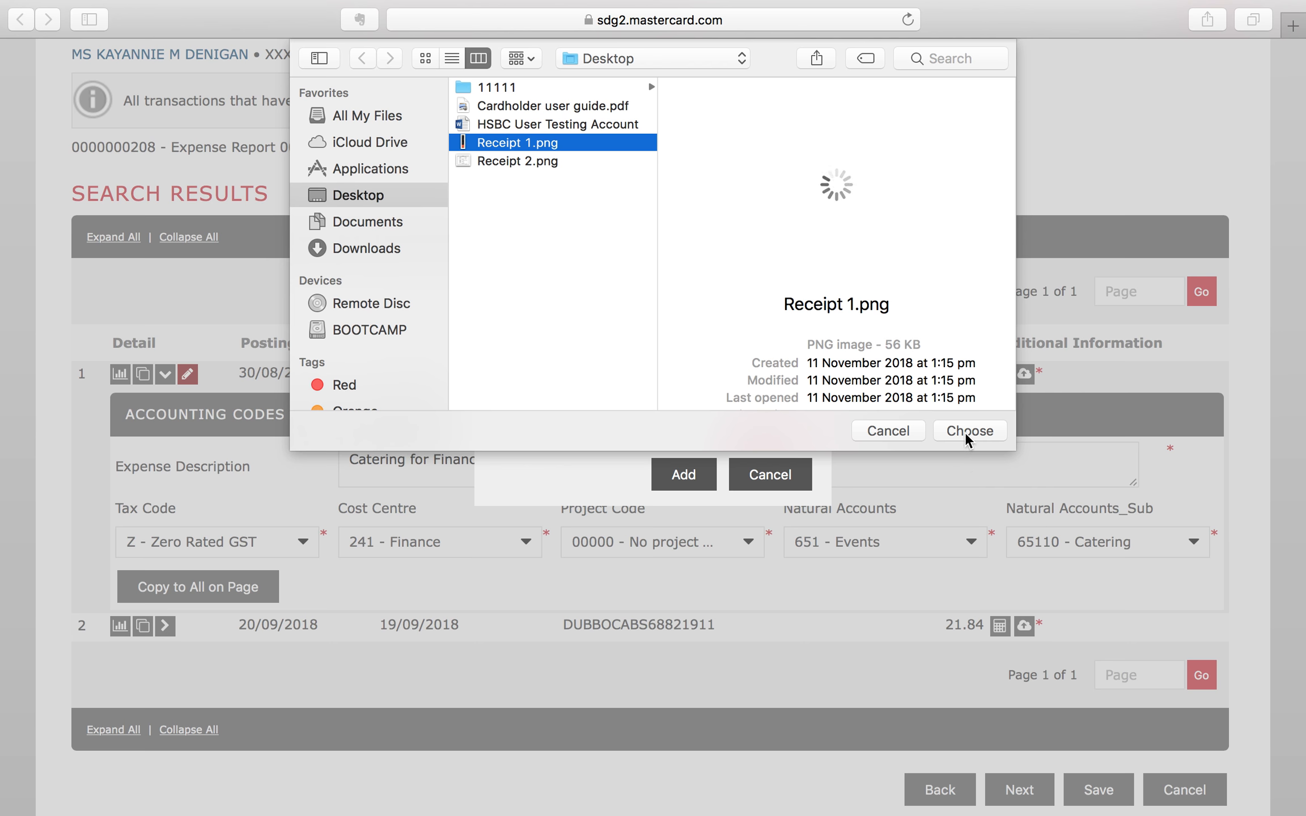
left_click(969, 429)
left_click(690, 475)
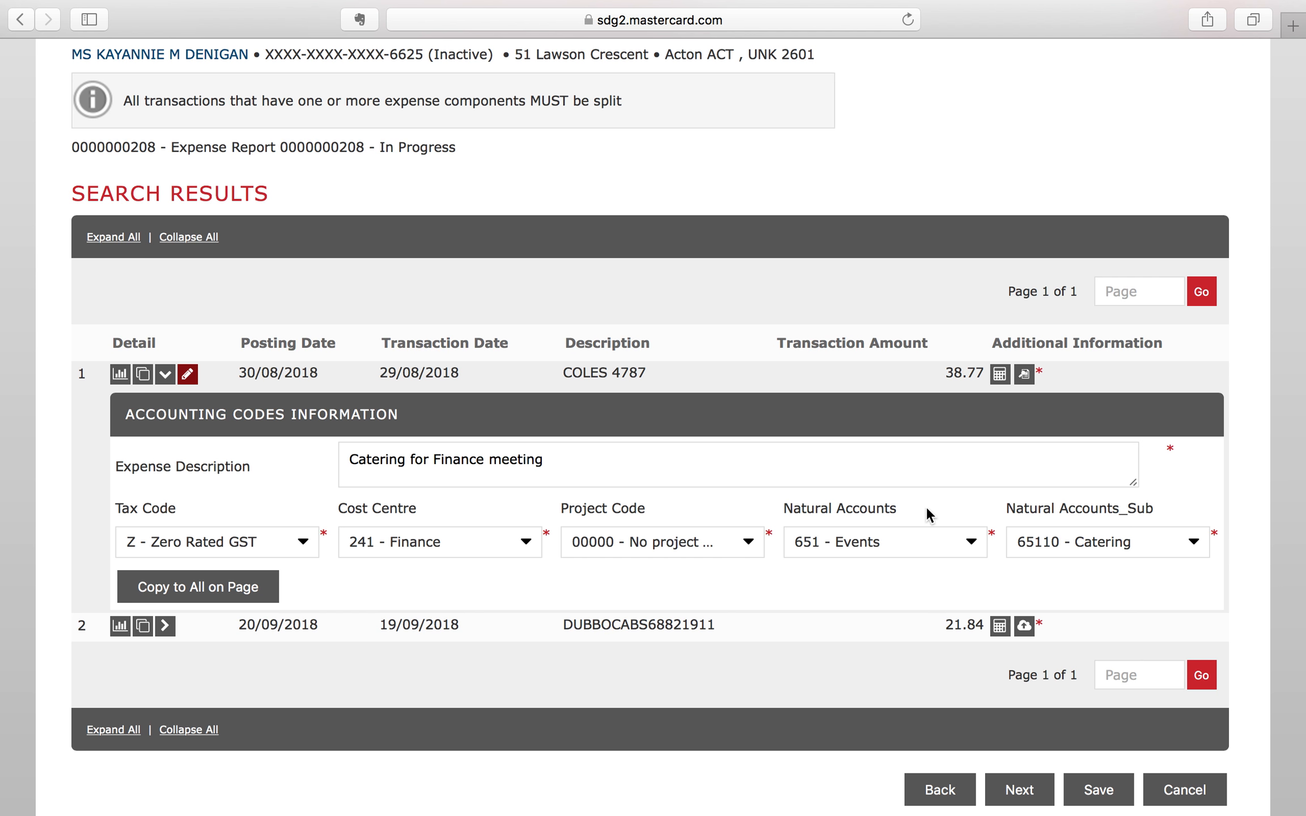
- Open the DUBBOCABS transaction for splitting and add two splits, keeping the split by Amount
scroll(824, 501, "down", 3)
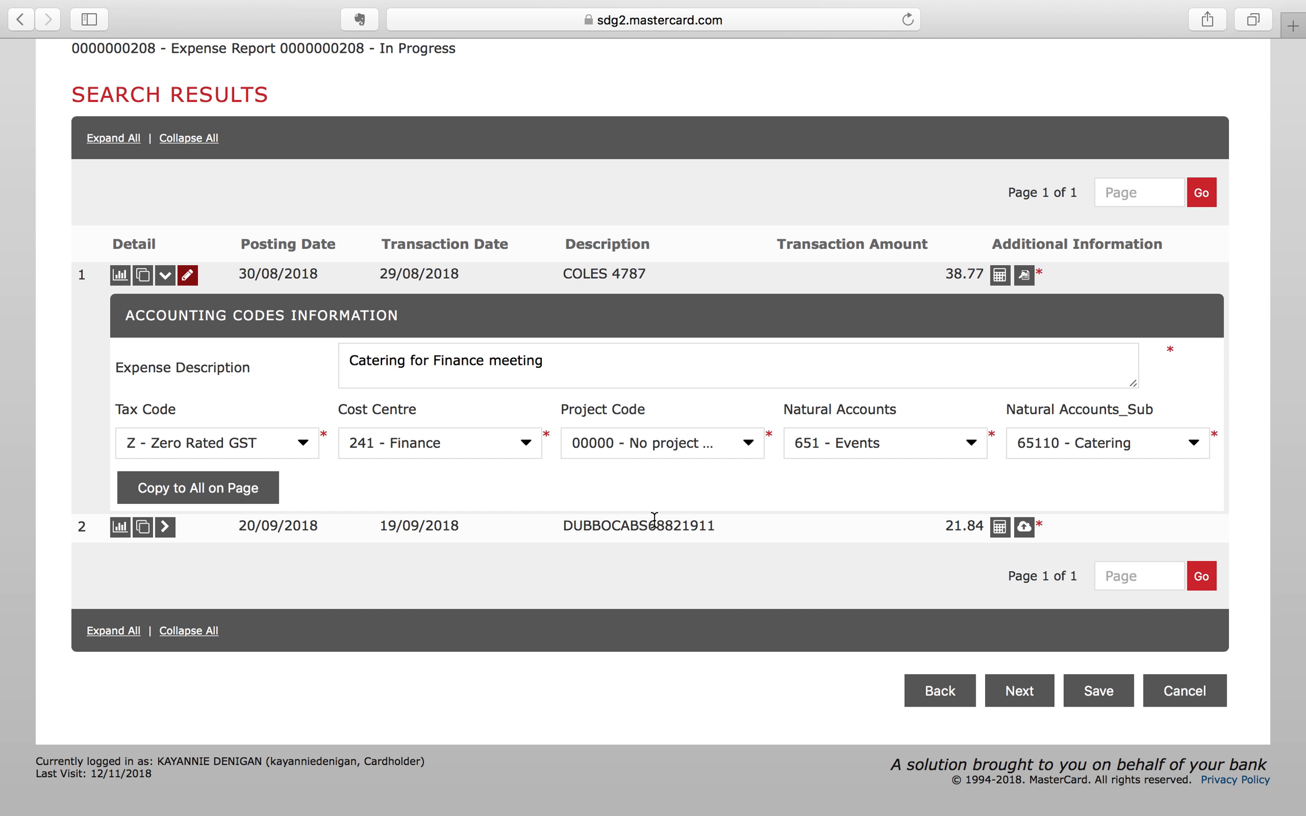
left_click(145, 533)
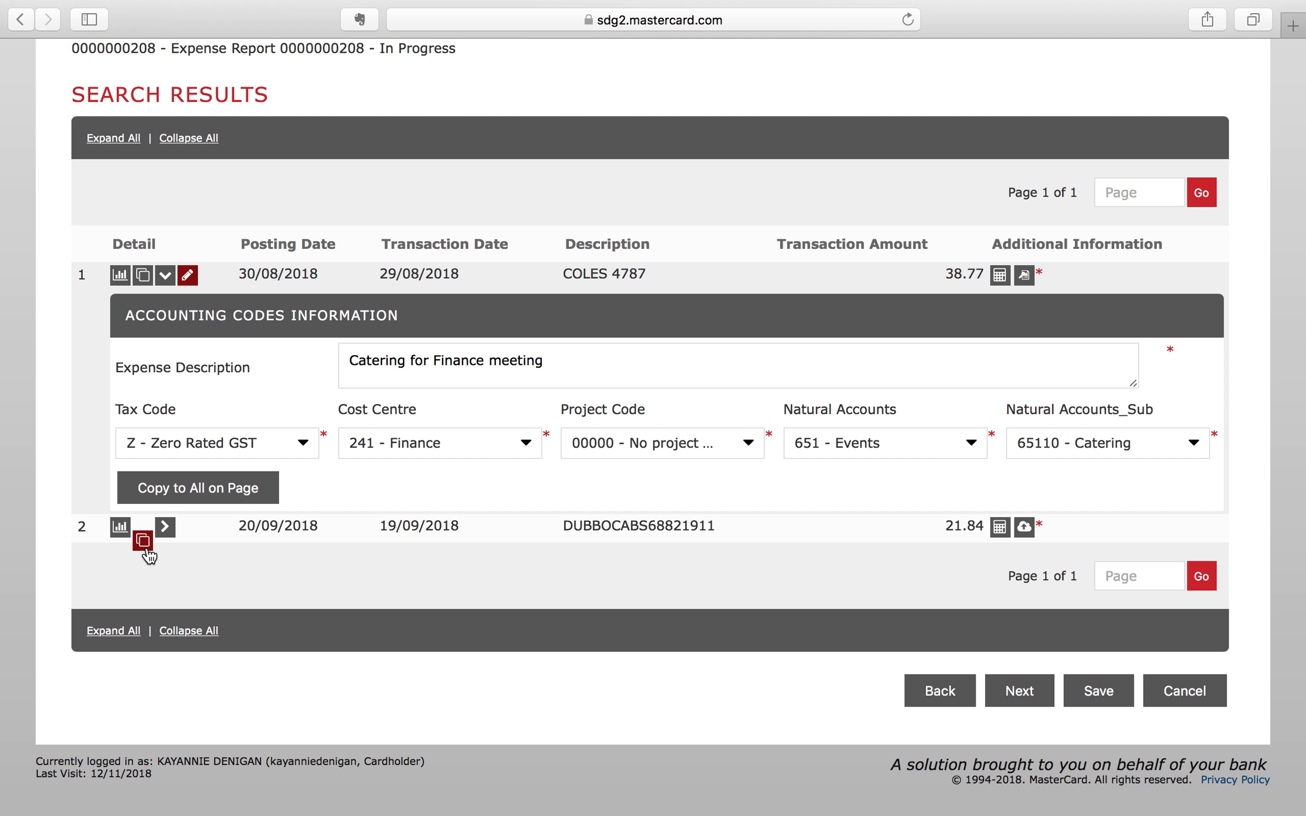
left_click(146, 546)
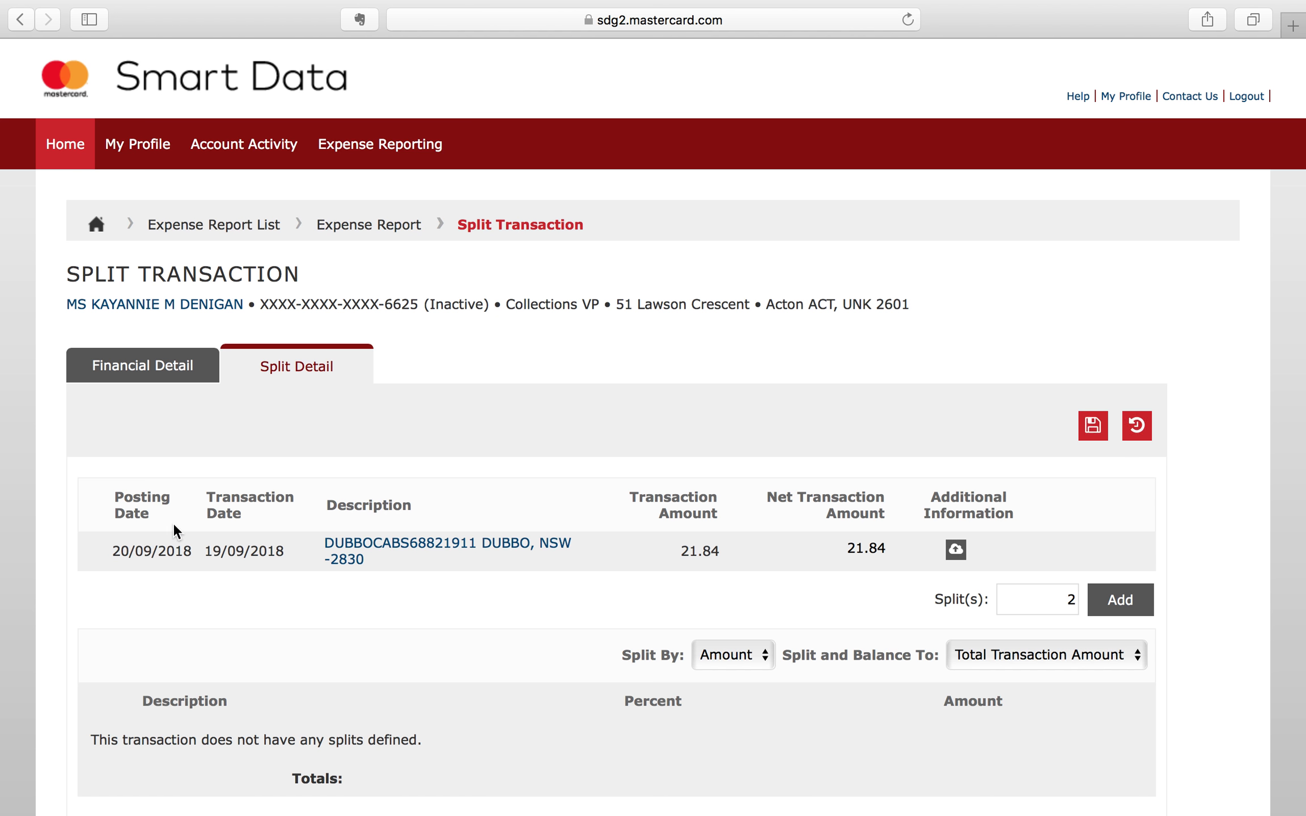
scroll(626, 356, "down", 2)
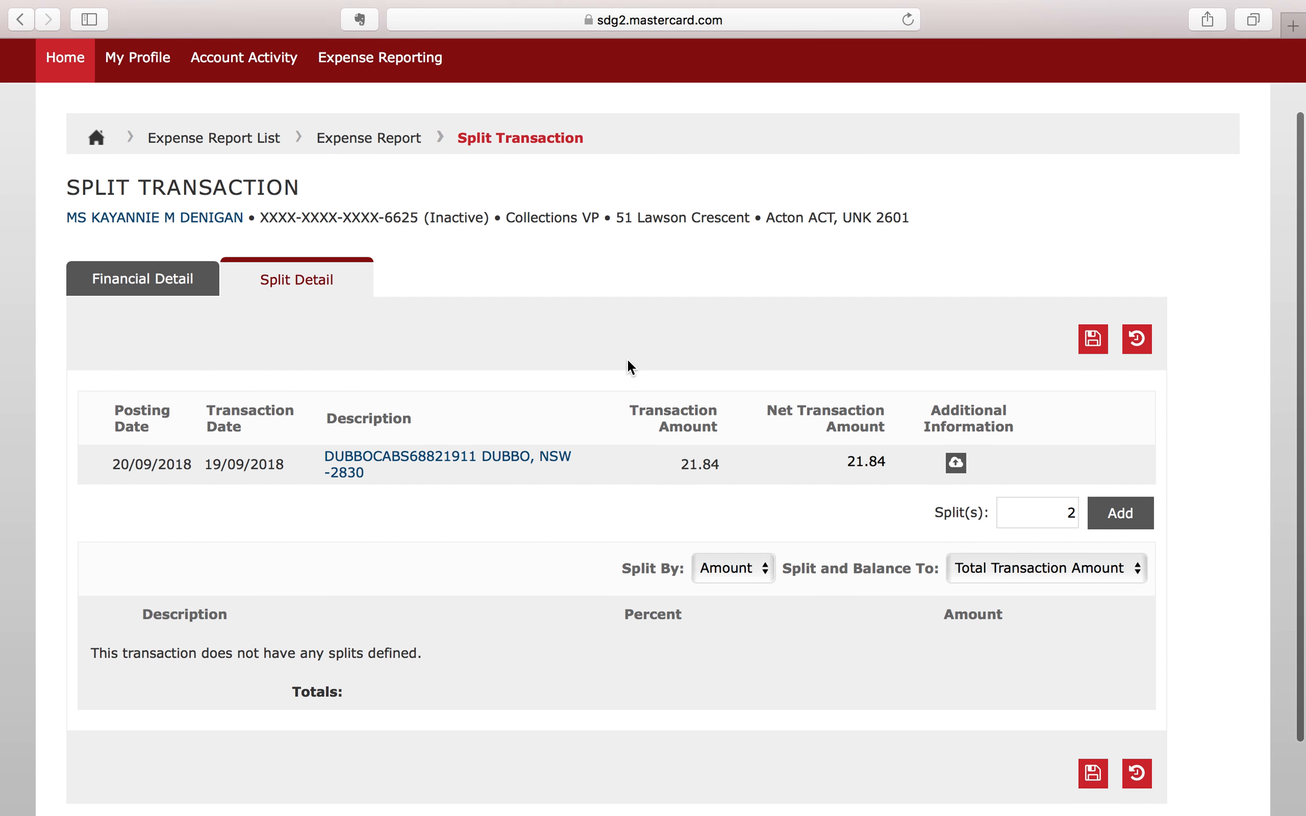
scroll(680, 487, "down", 1)
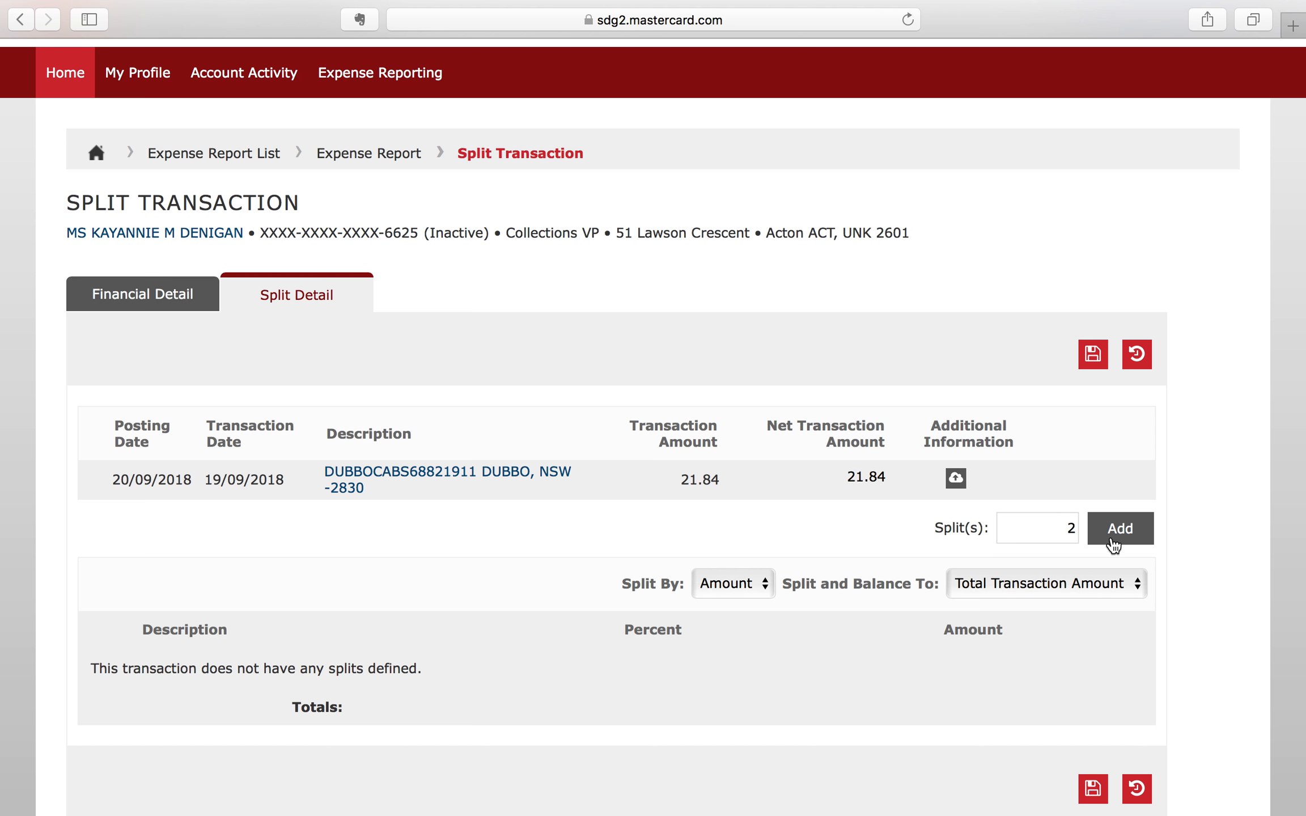
left_click(1124, 543)
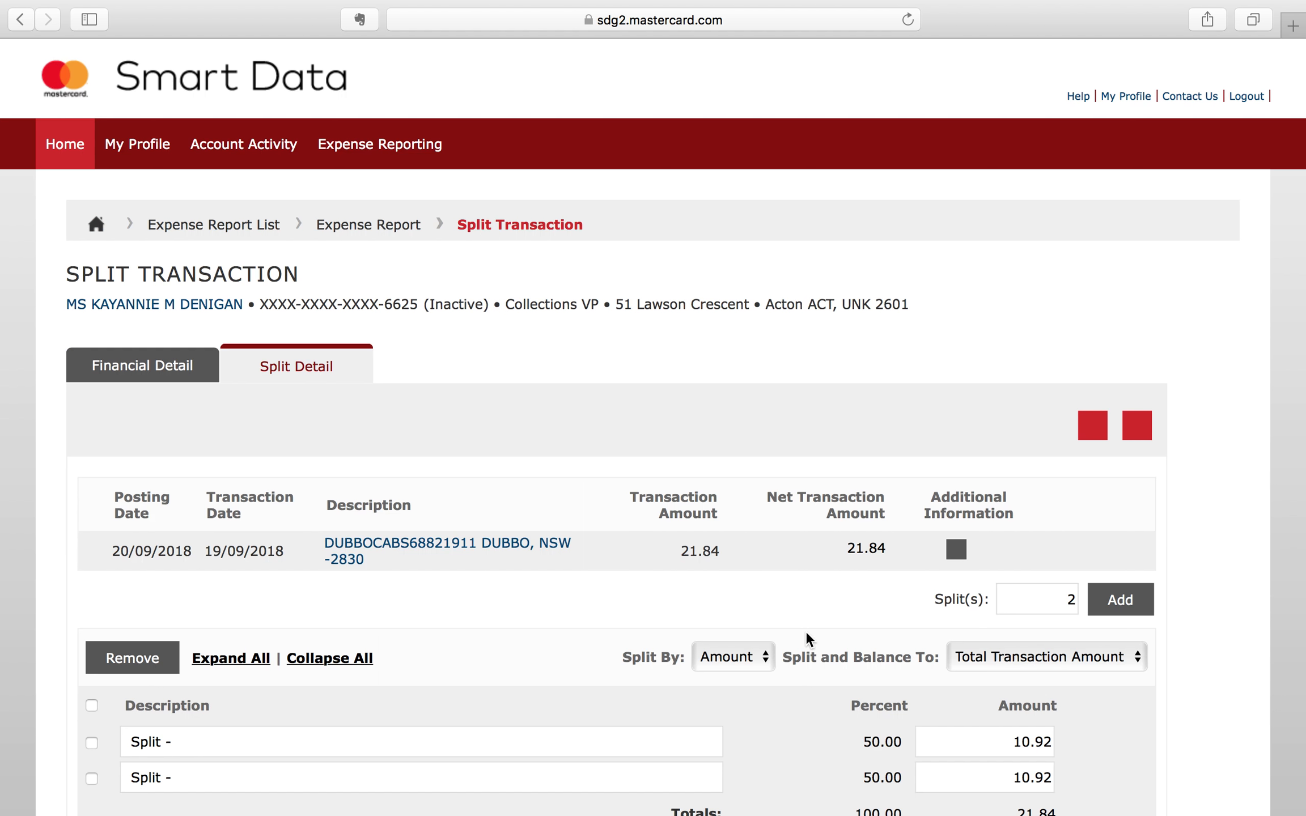
scroll(808, 639, "down", 2)
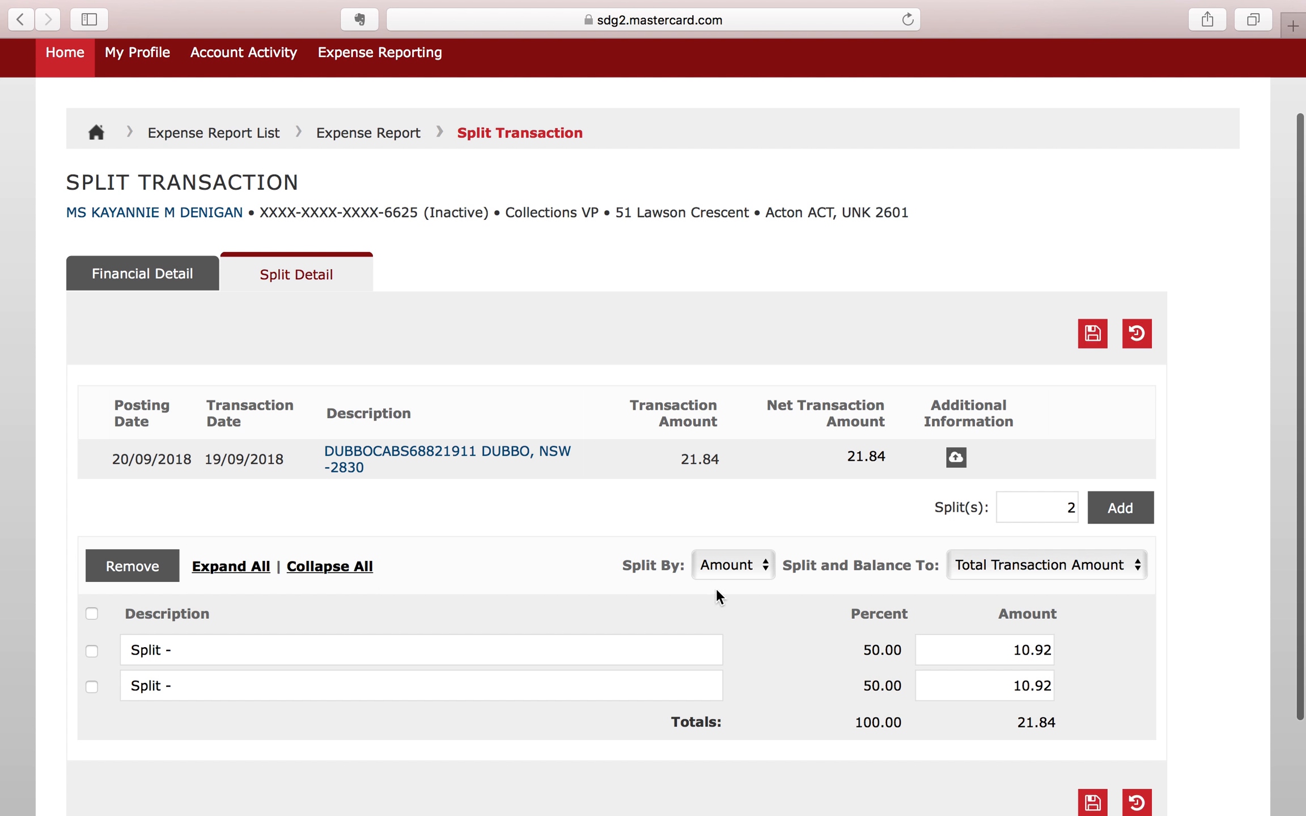
left_click(770, 578)
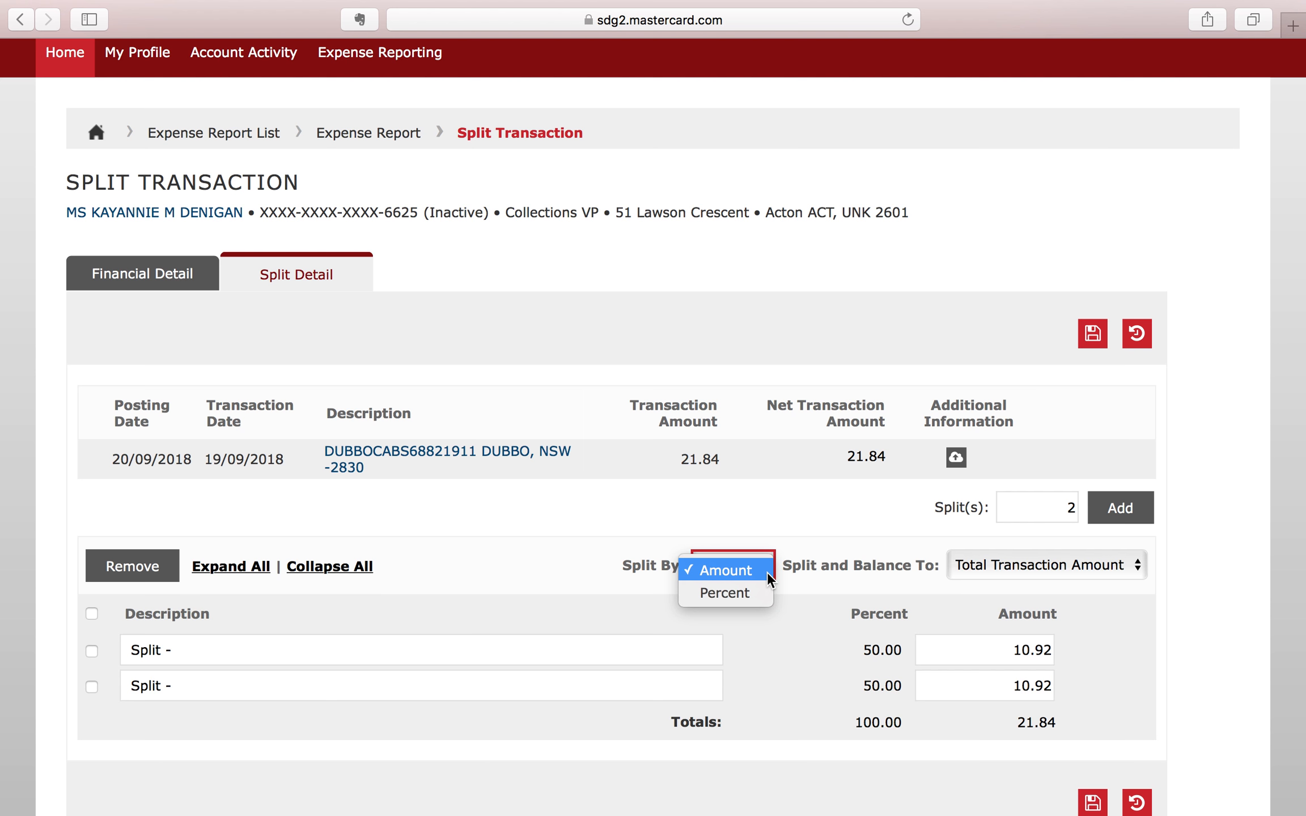
left_click(825, 663)
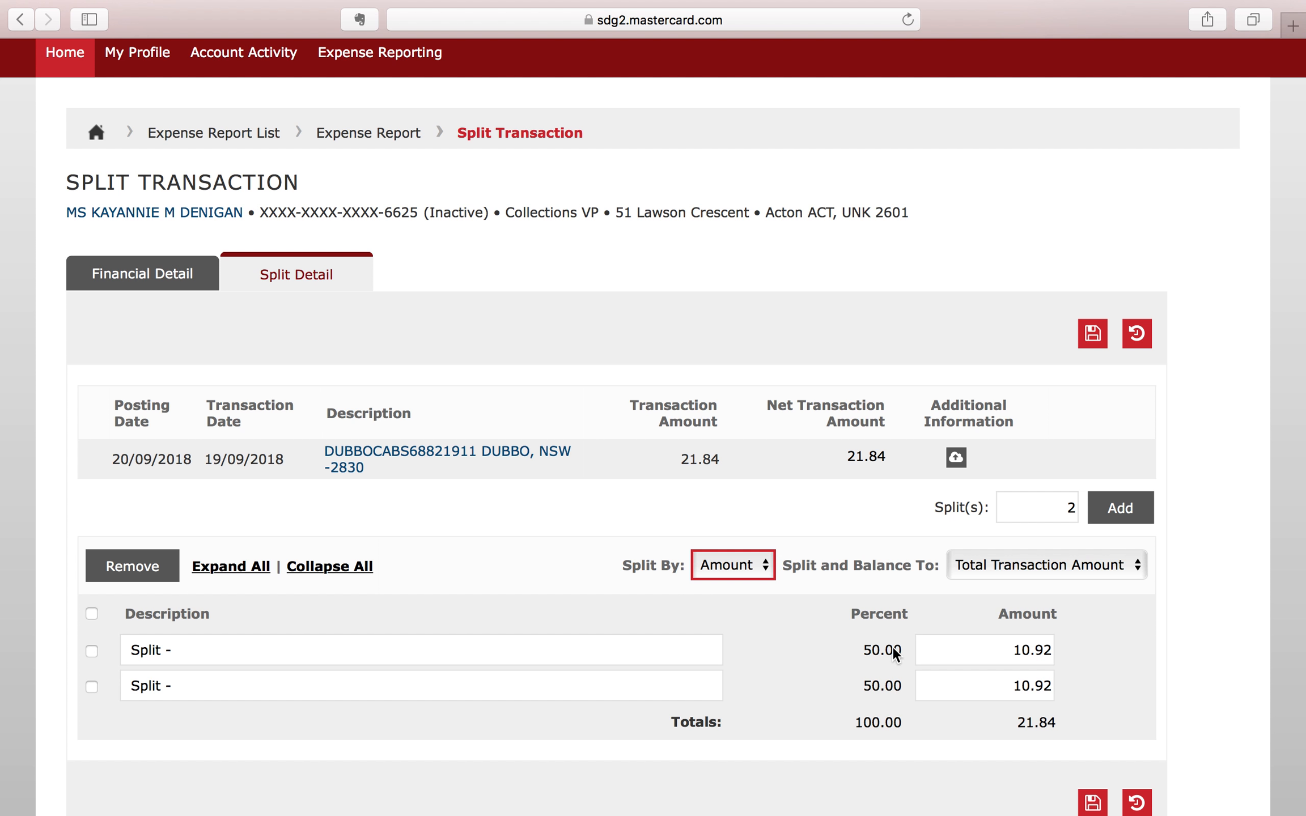
- Complete the first split's description with the first attendee's name followed by "to attend NT conference"
scroll(894, 654, "down", 1)
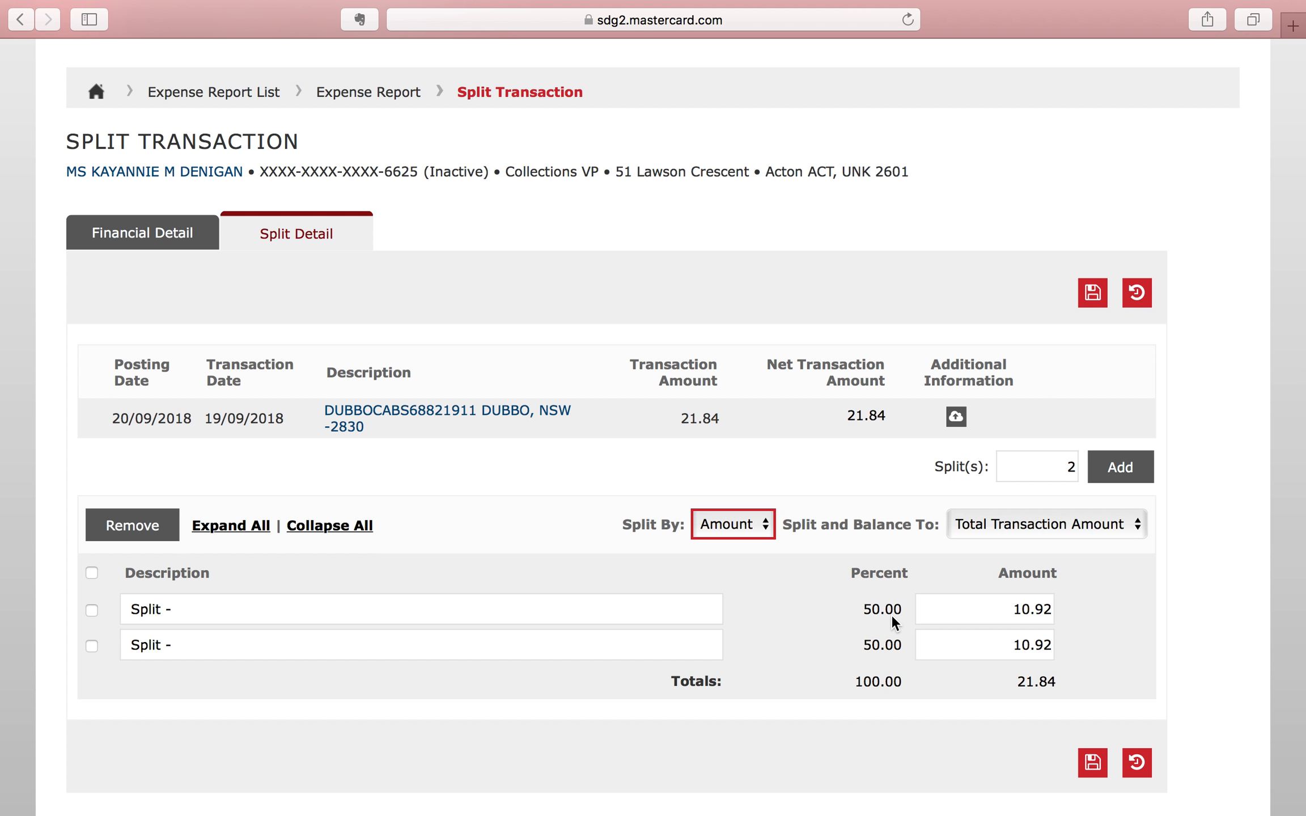
left_click(235, 606)
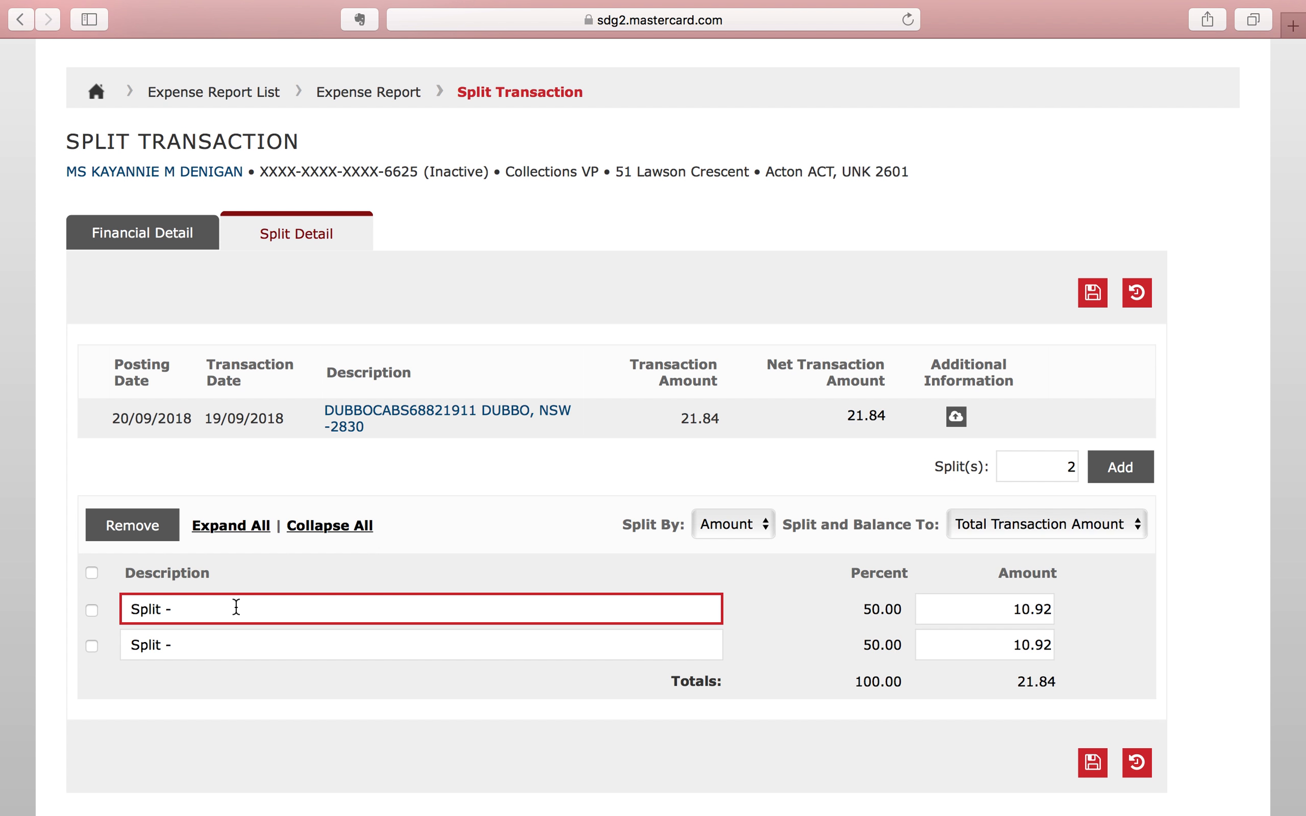
type("Rick")
type("to attend NT confrence")
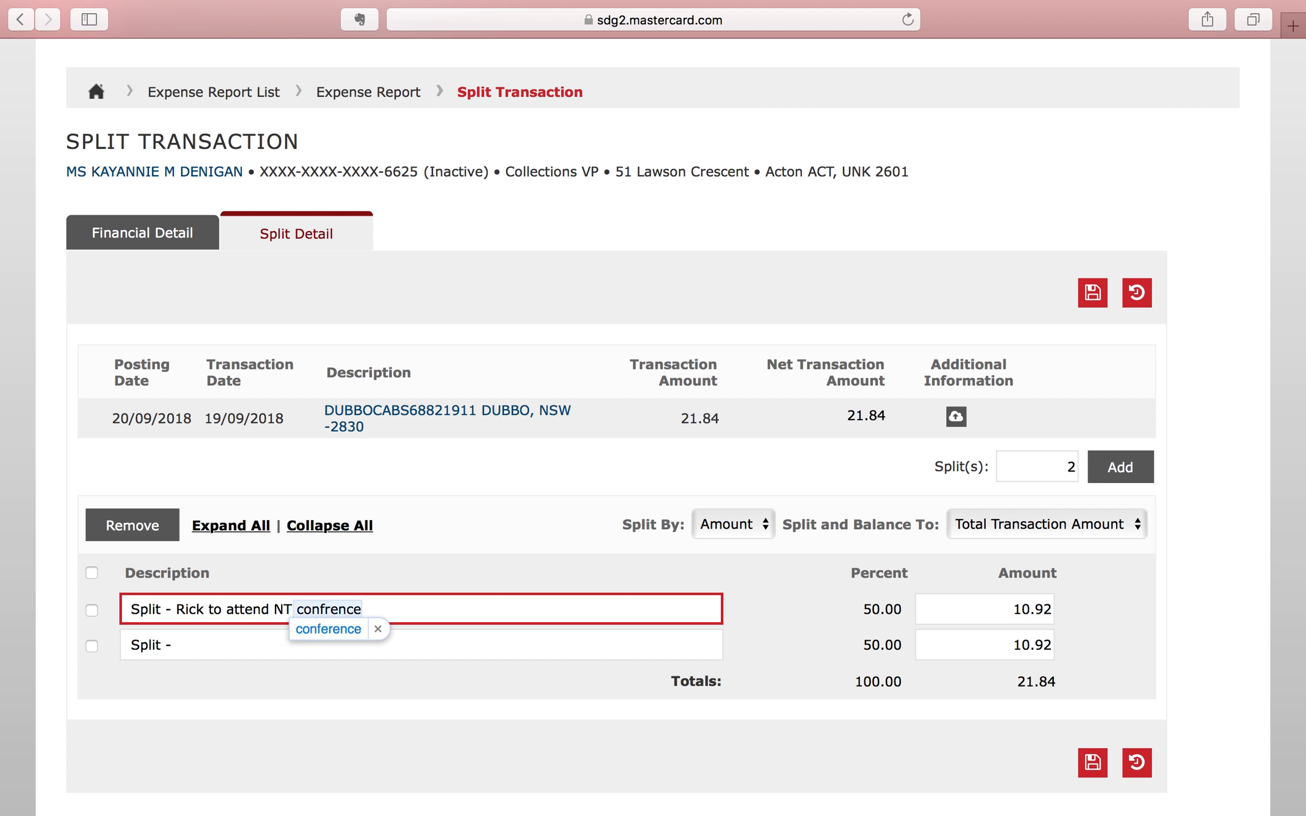
left_click(309, 630)
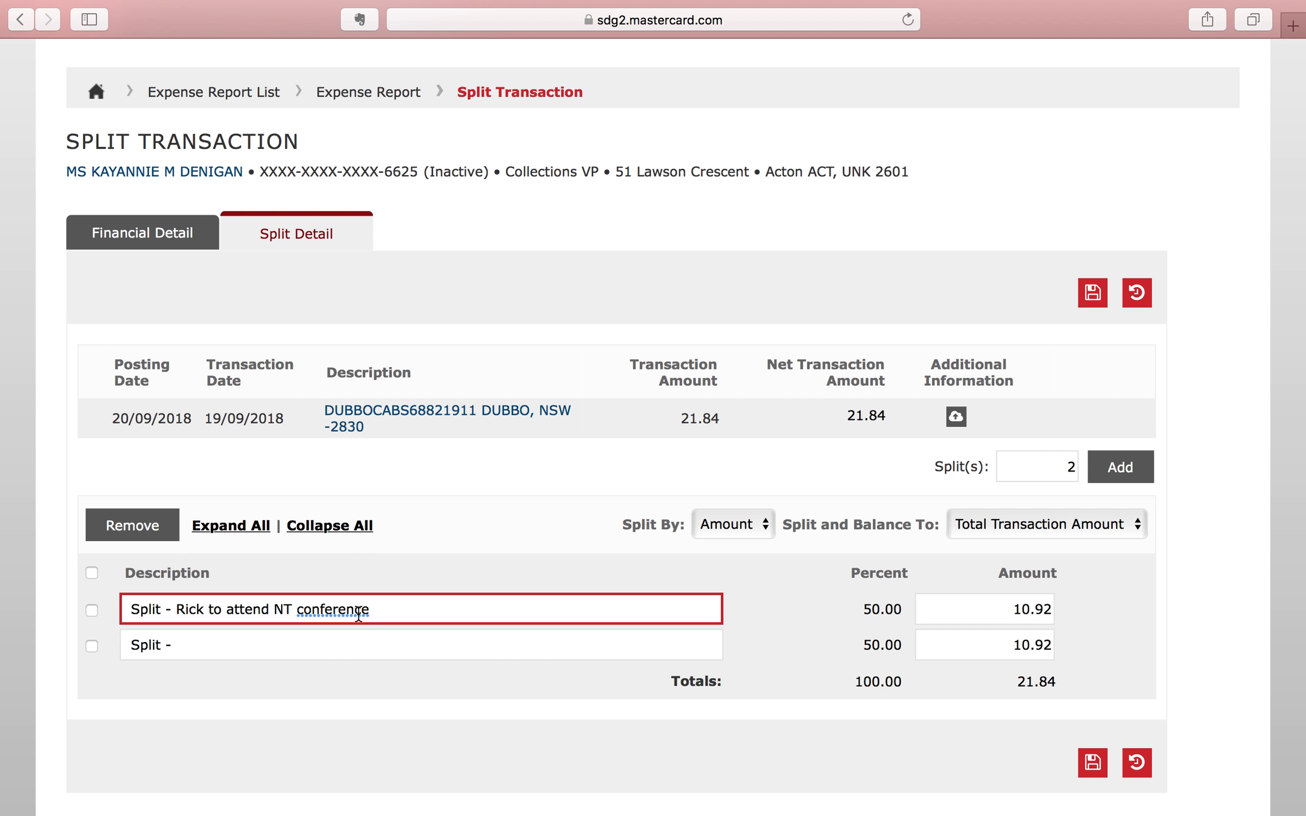
- Complete the second split's description with the second attendee's name followed by "to attend NT Conference"
left_click(248, 639)
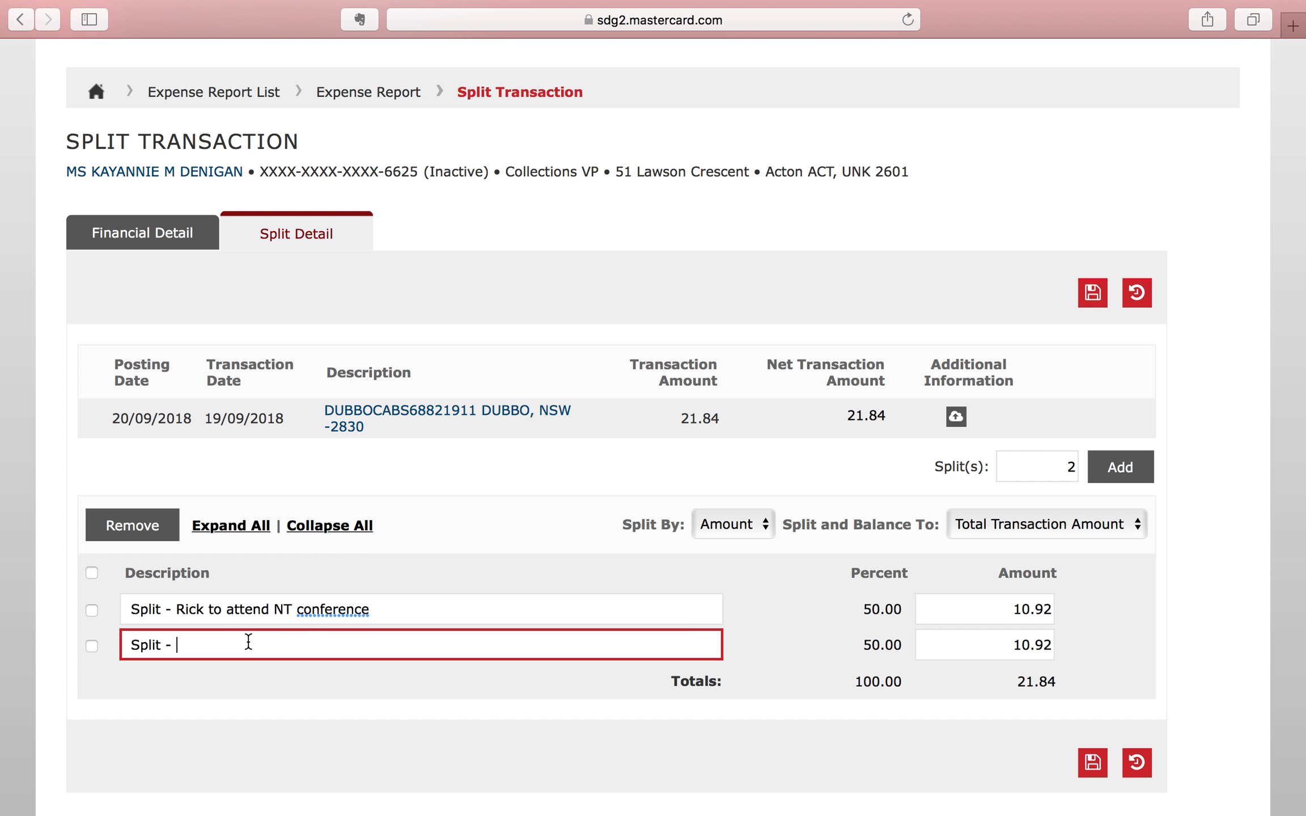
type("Mor")
type("ty ")
type("ro")
key("BackSpace")
key("BackSpace")
type("to attend")
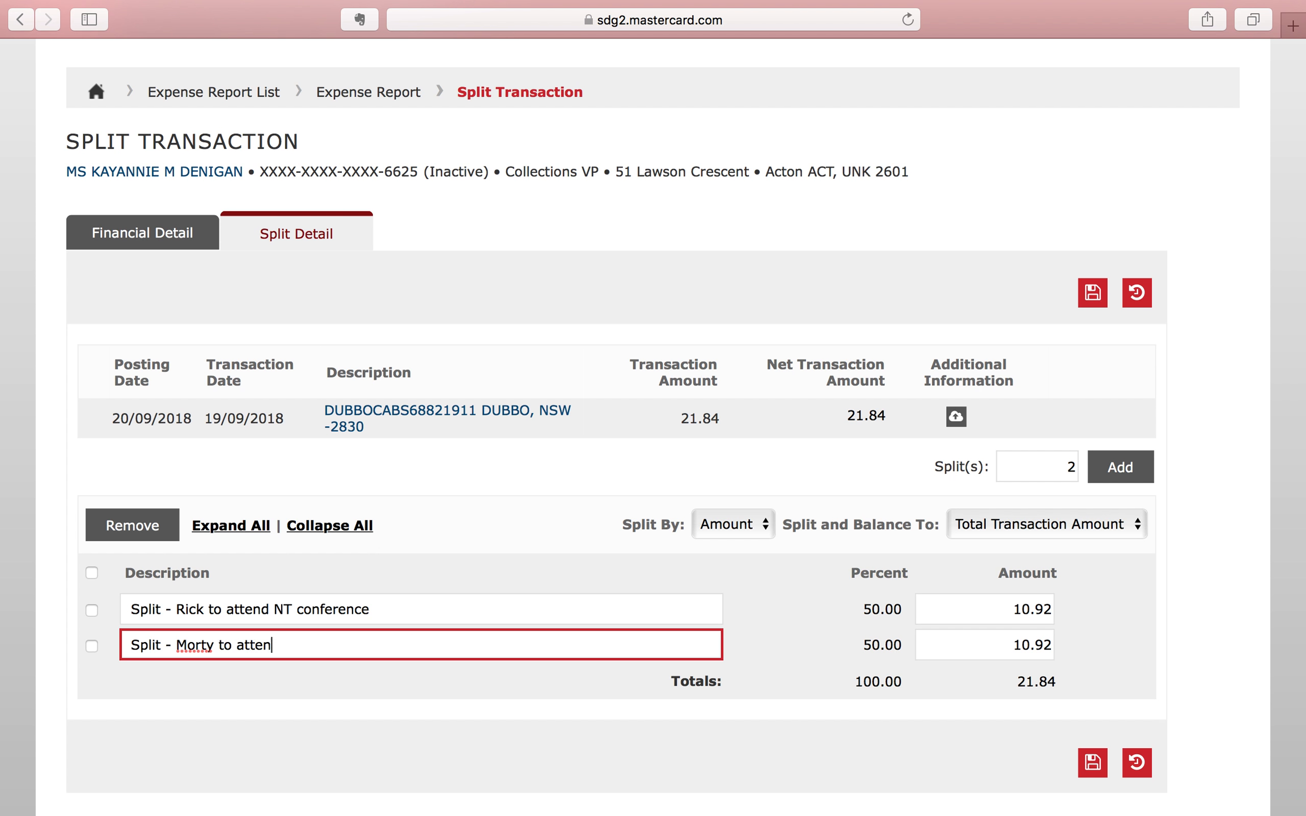
left_click(238, 644)
type("NT")
key("BackSpace")
key("BackSpace")
left_click(300, 644)
type("NT Conference")
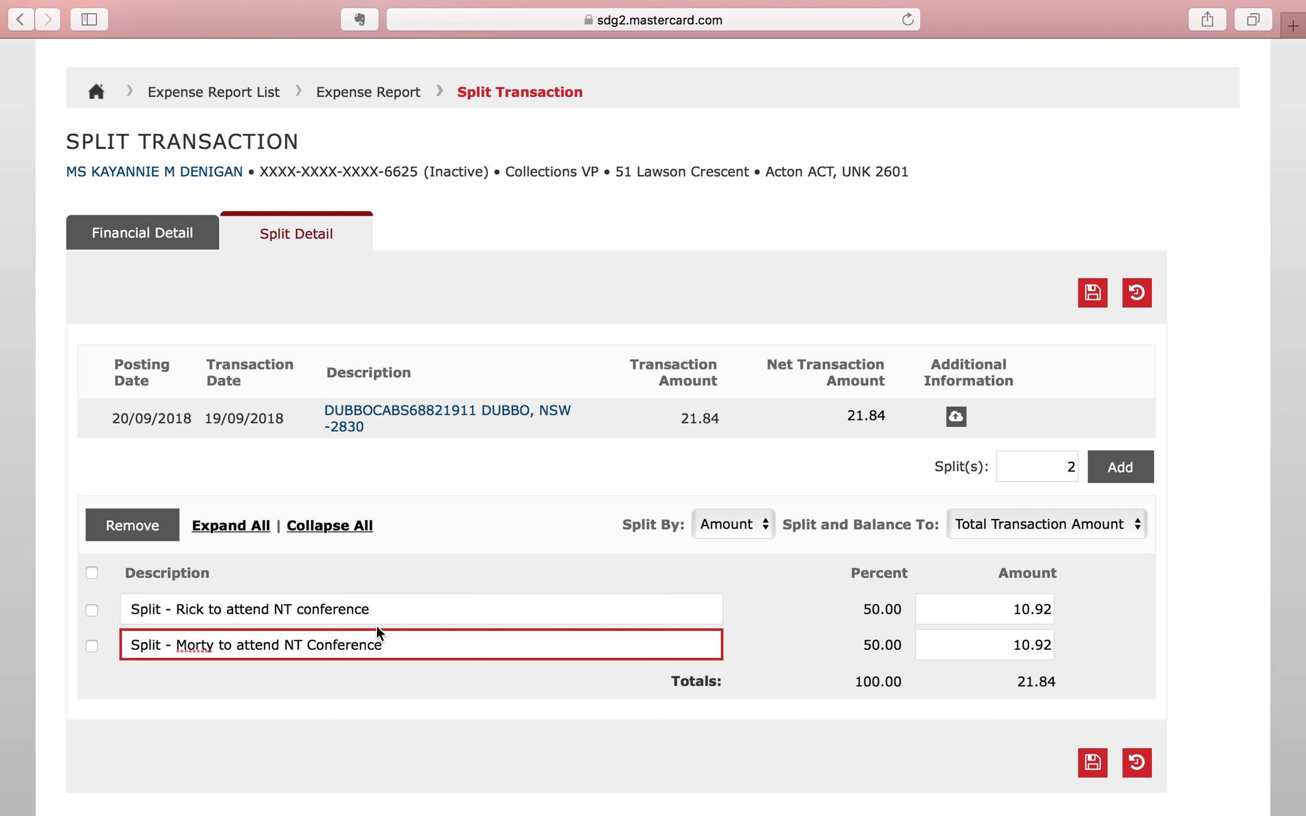
- Capitalise "Conference" in the first split's description and try to save the splits
left_click(305, 609)
key("BackSpace")
type("C")
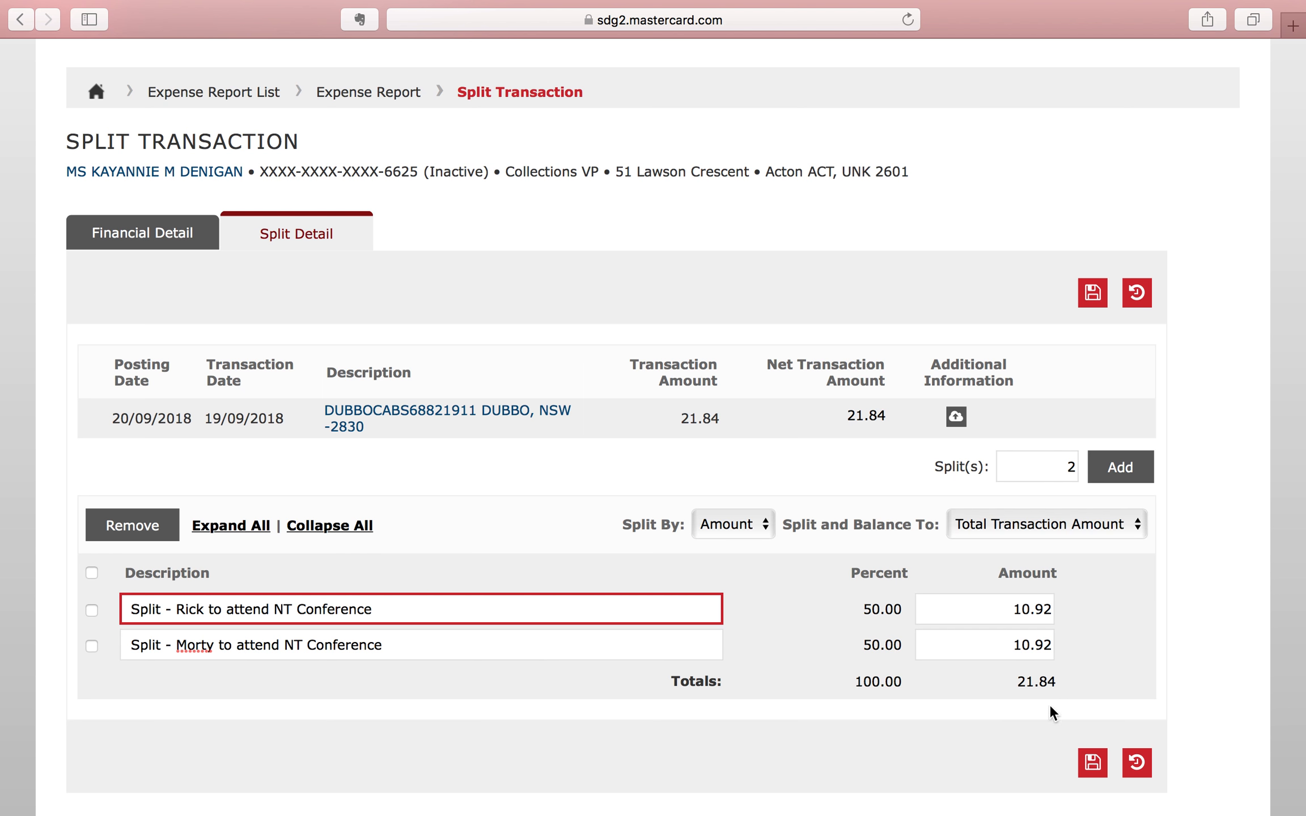
left_click(1094, 765)
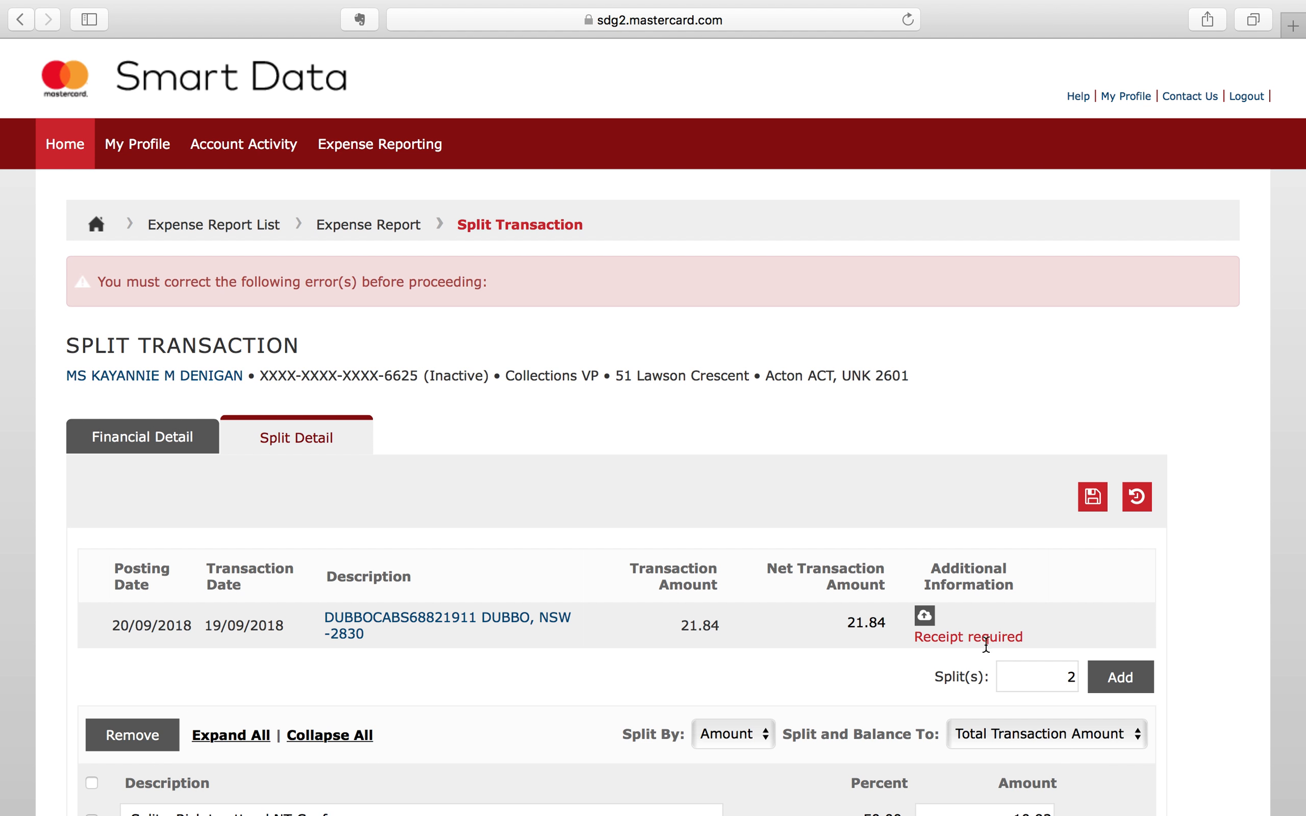
- Attach Receipt 2.png from the Desktop to the DUBBOCABS transaction
left_click(925, 618)
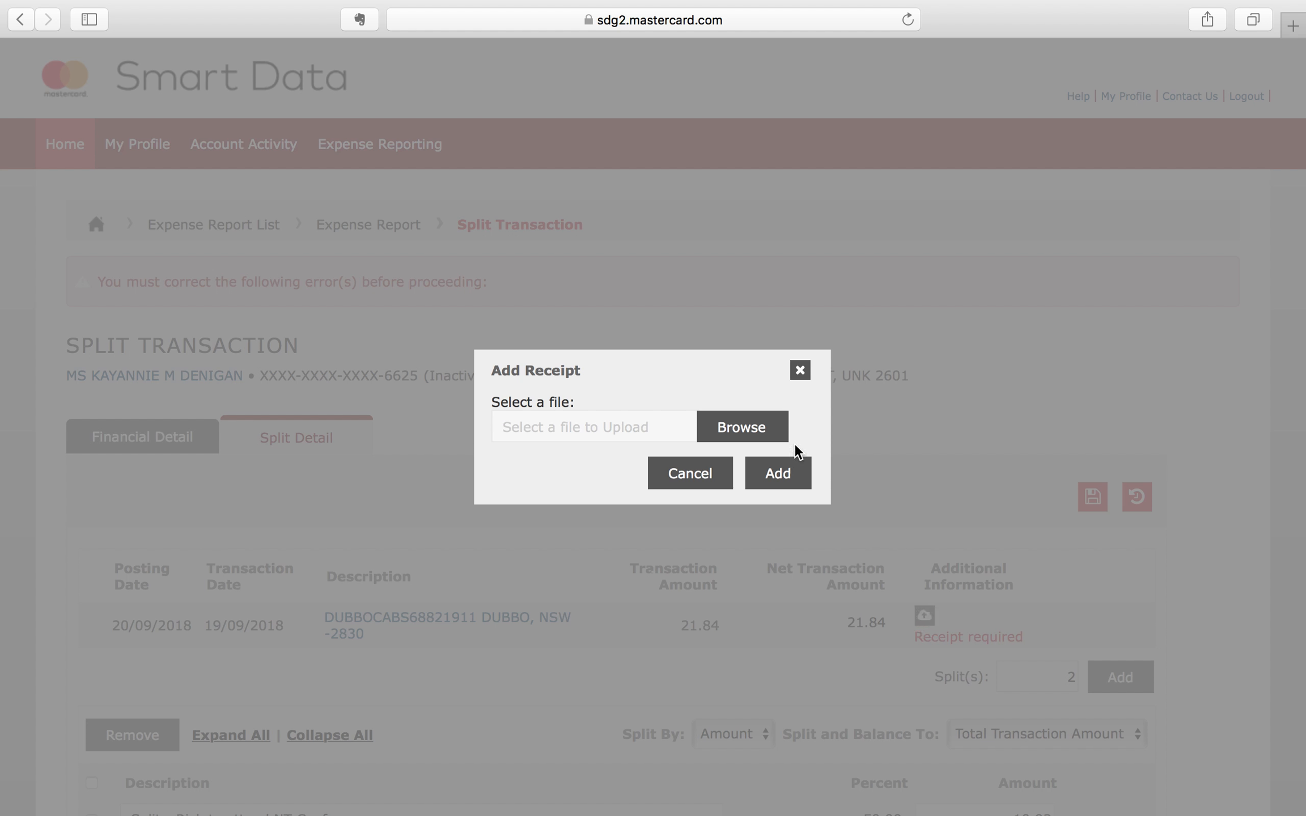
left_click(772, 434)
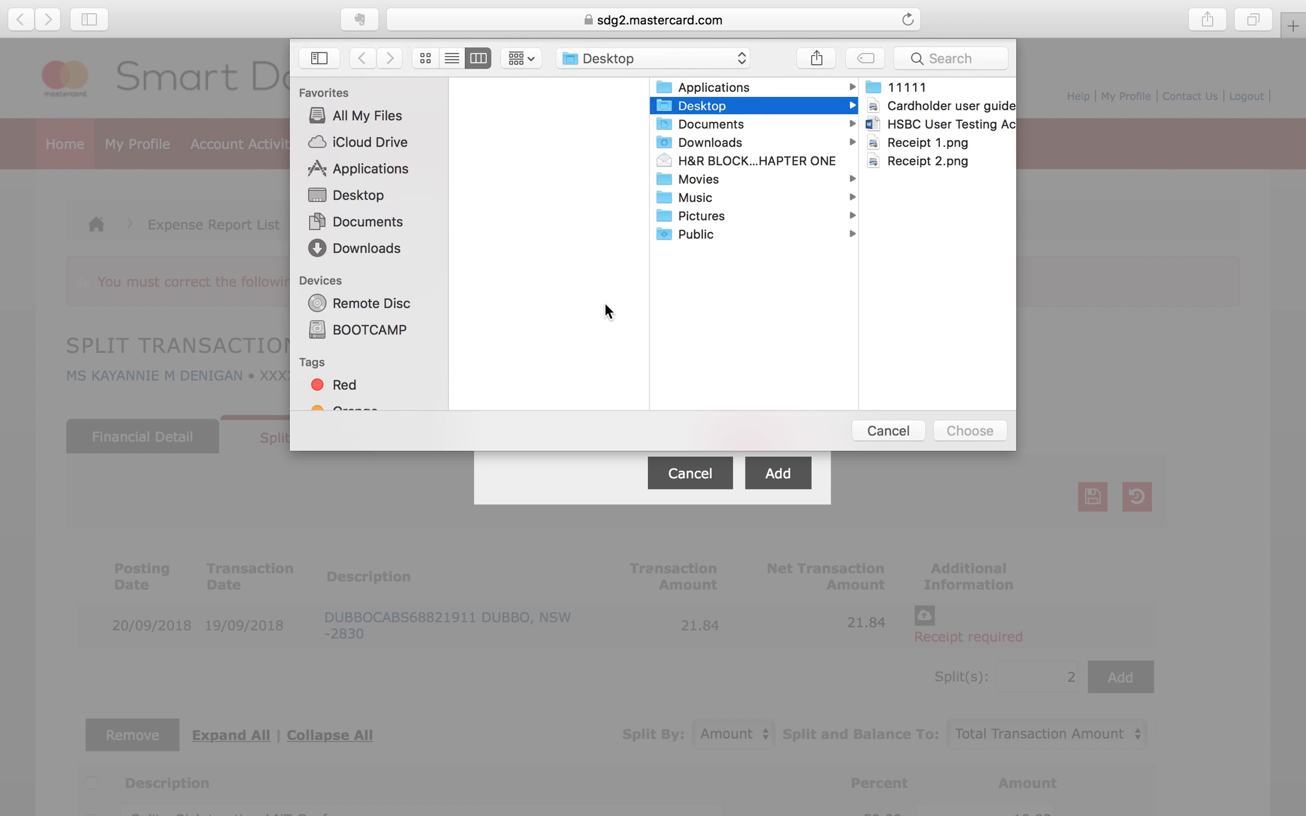
left_click(368, 204)
left_click(919, 162)
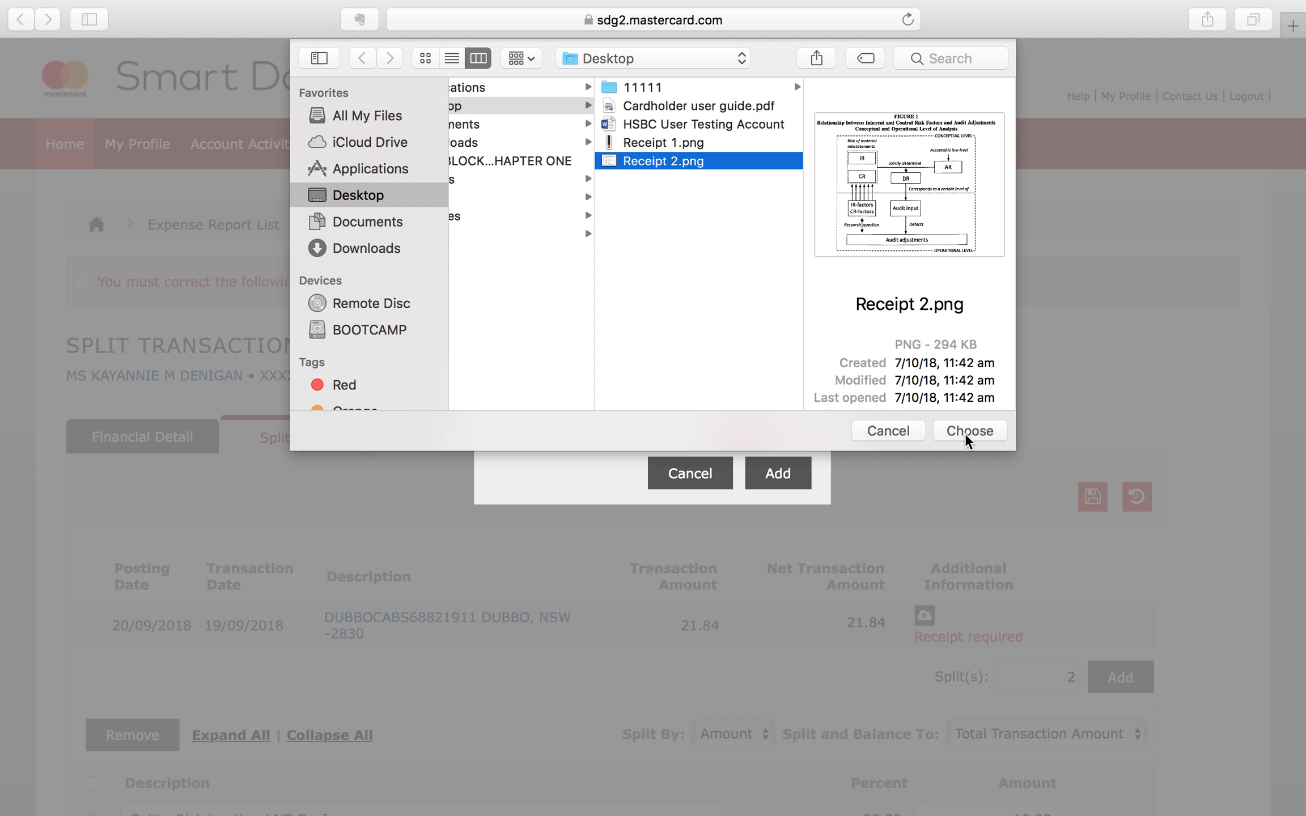
left_click(975, 434)
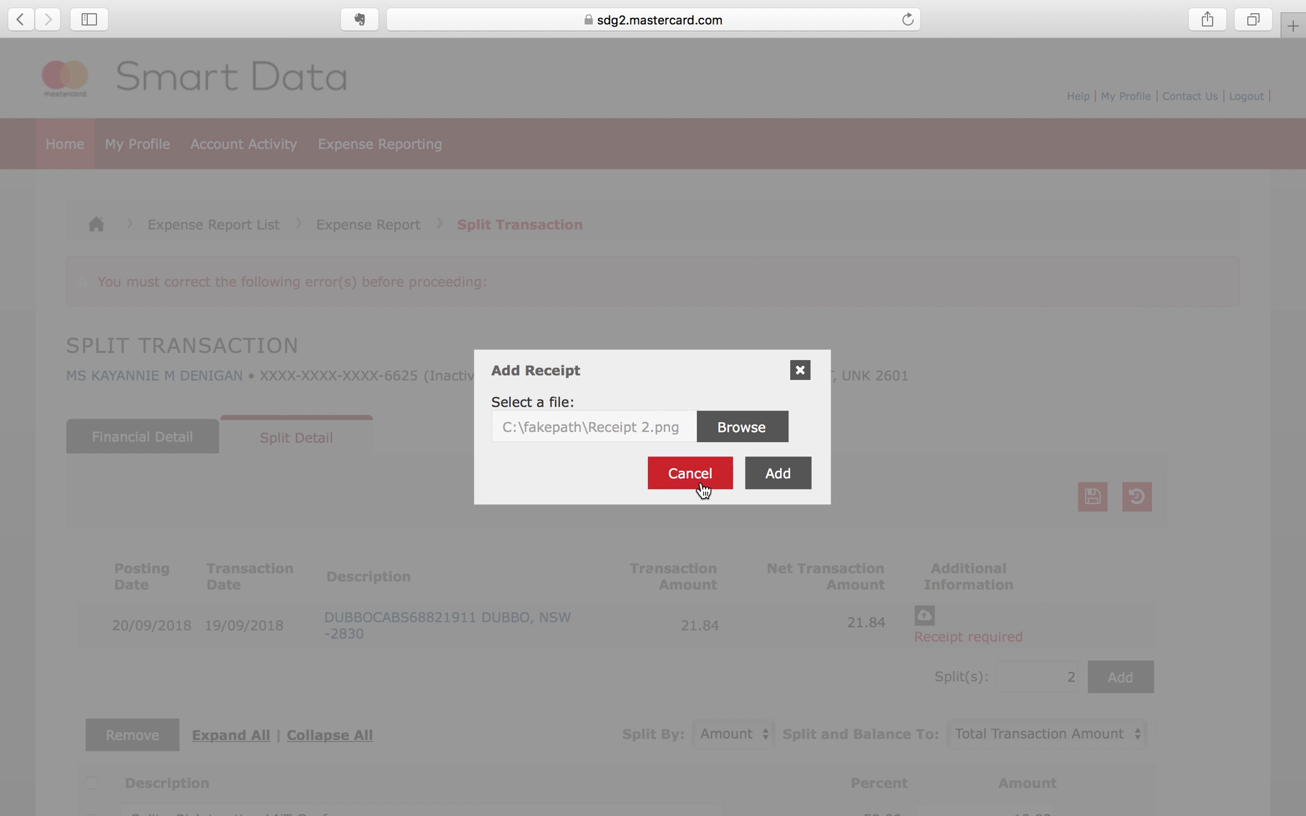
left_click(767, 476)
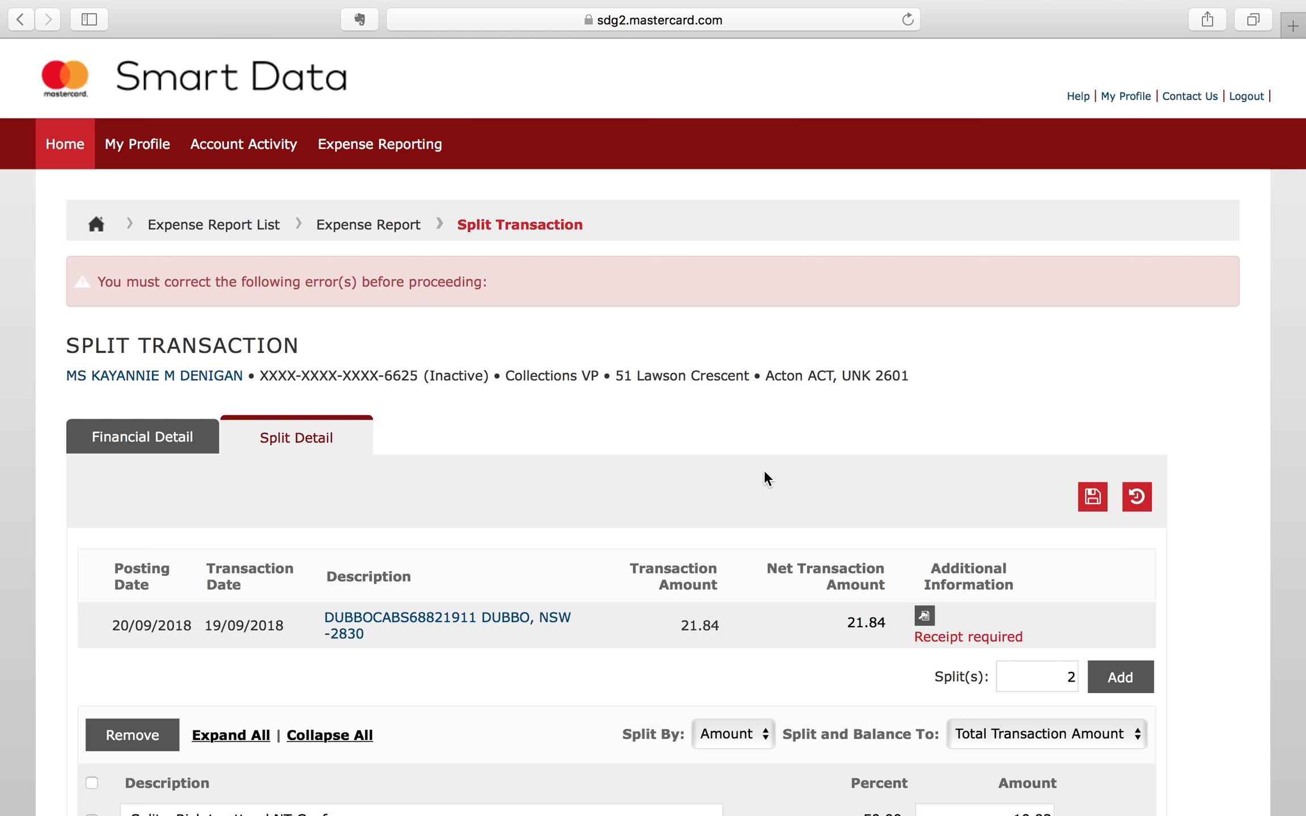
- Save the two splits of the DUBBOCABS transaction
scroll(768, 479, "down", 2)
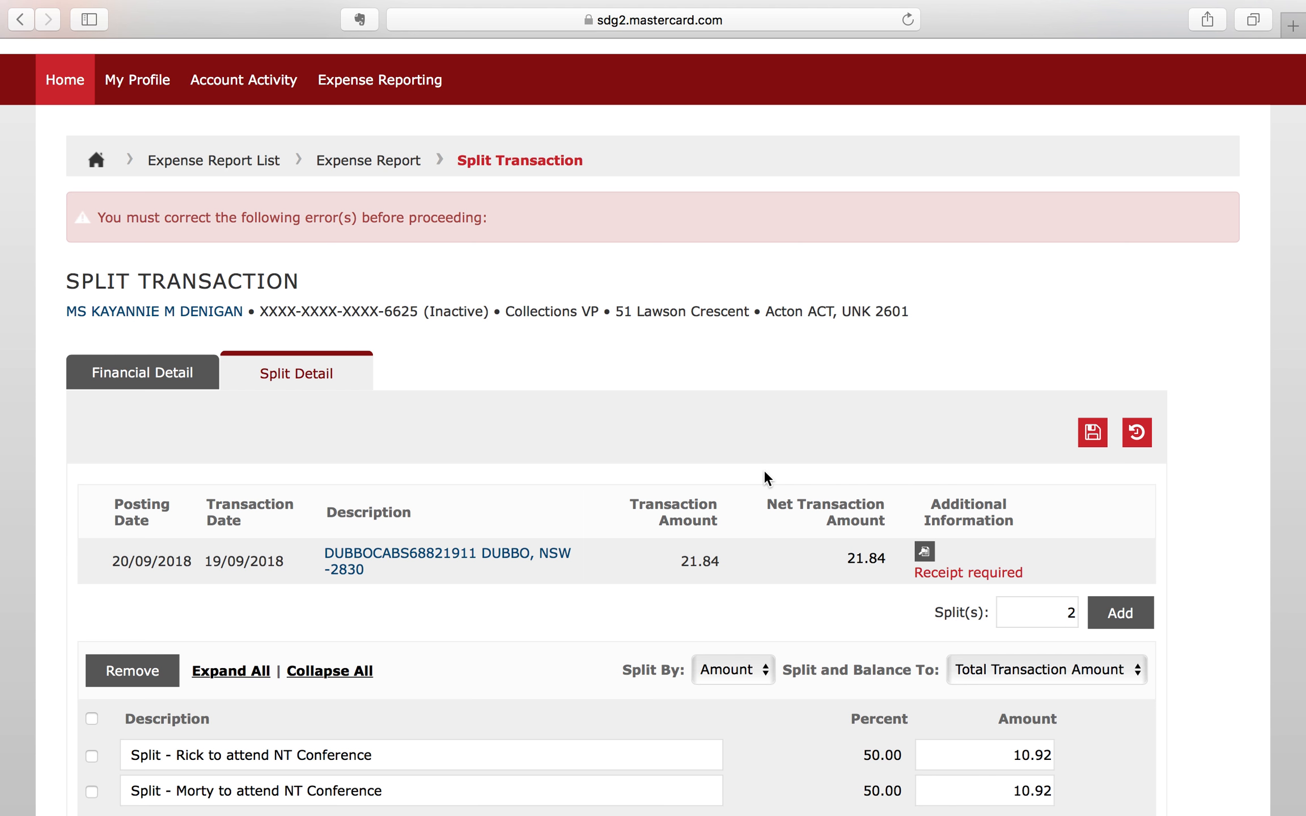
scroll(274, 564, "down", 5)
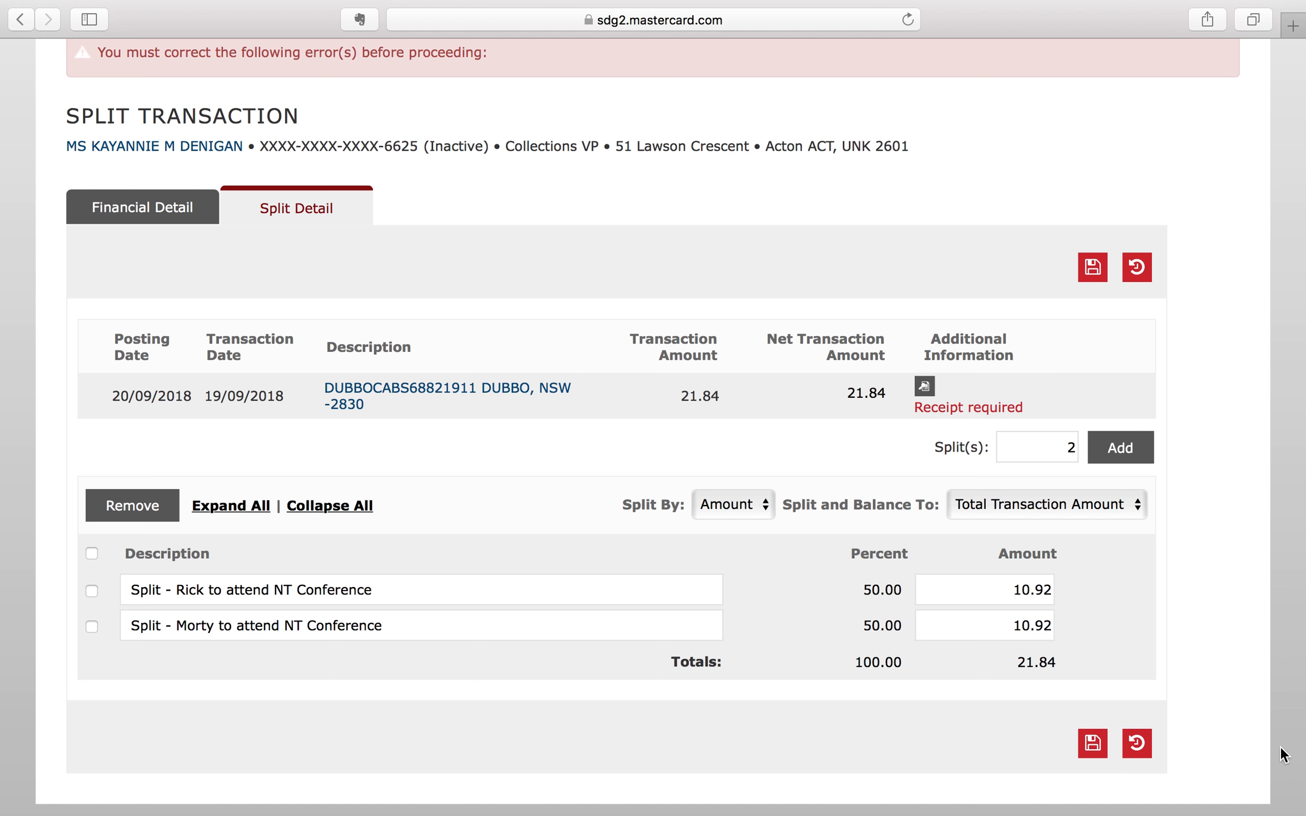
left_click(1092, 759)
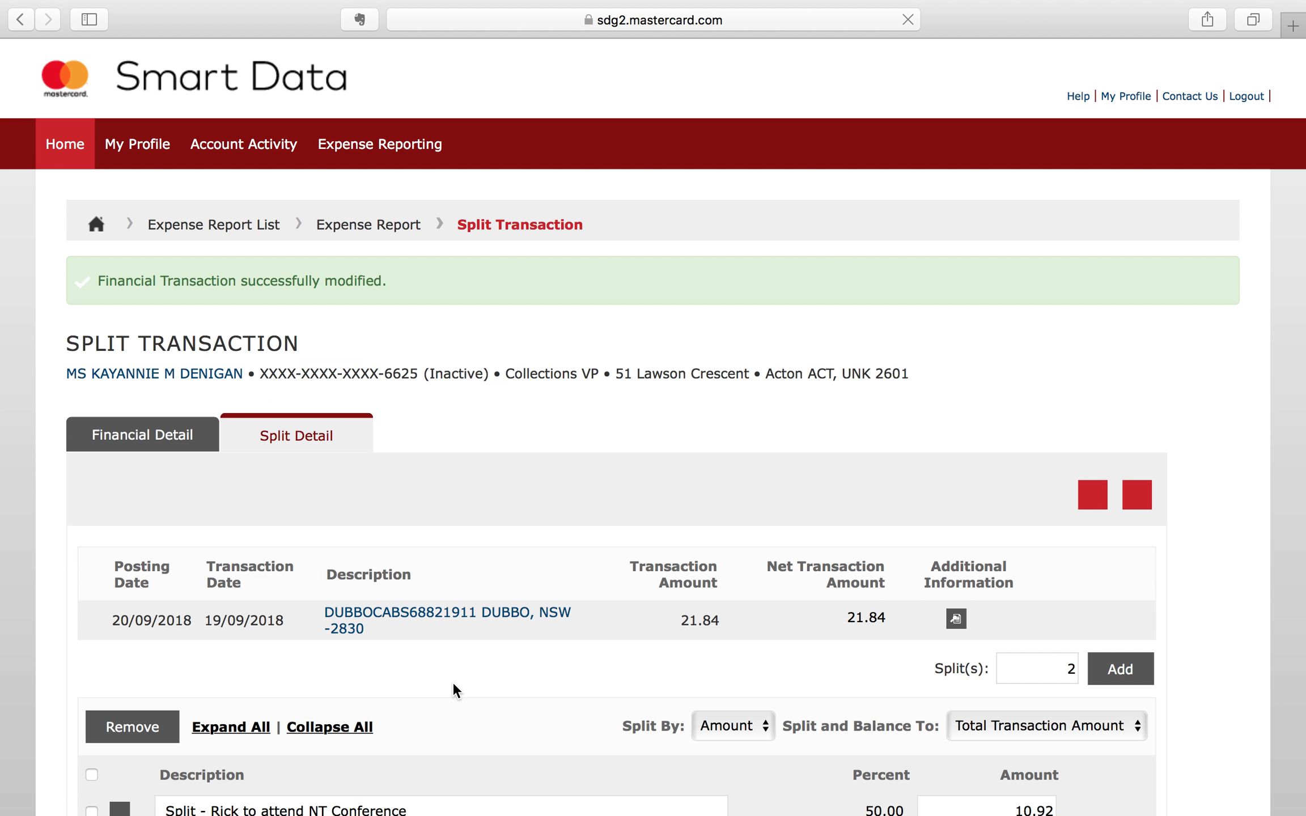
- Expand the accounting codes of both splits and open the first split's codes for editing
scroll(452, 681, "down", 5)
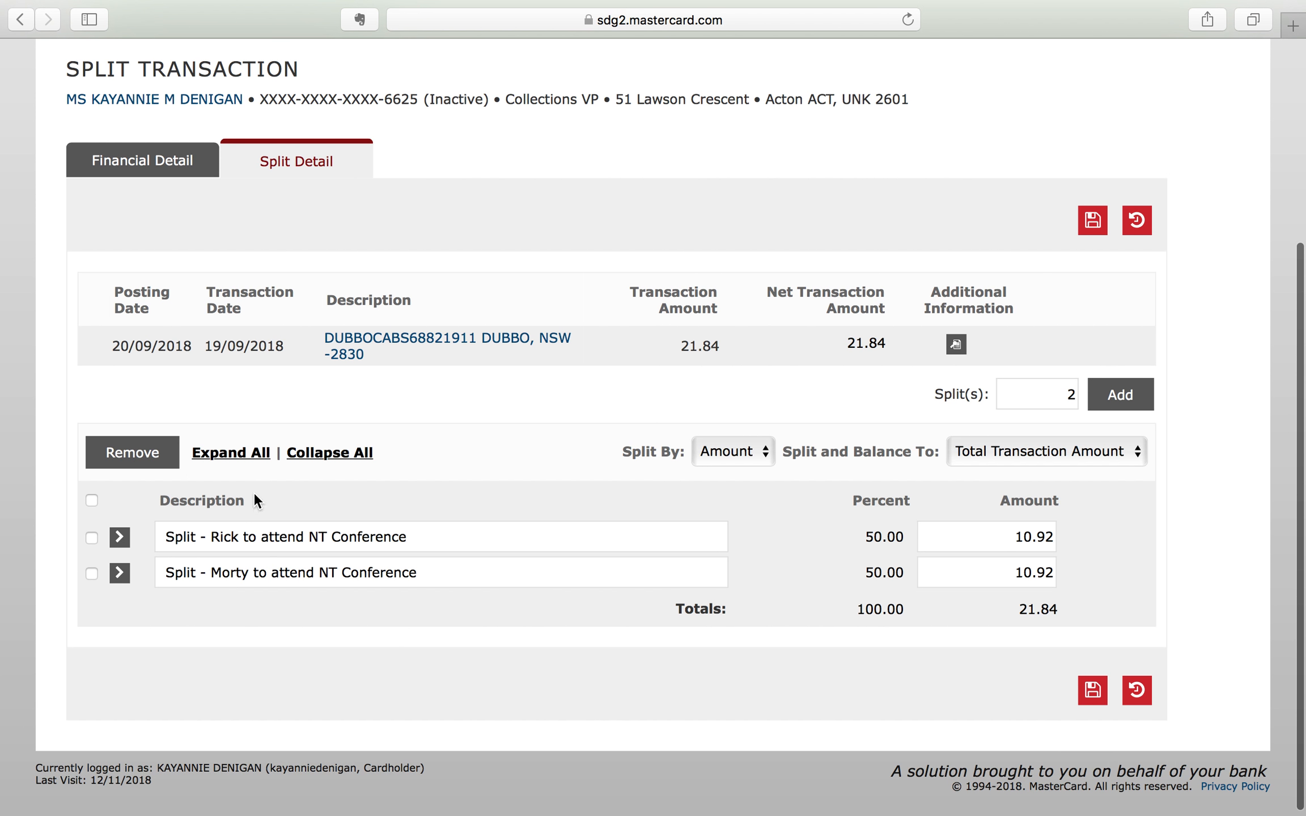
left_click(240, 453)
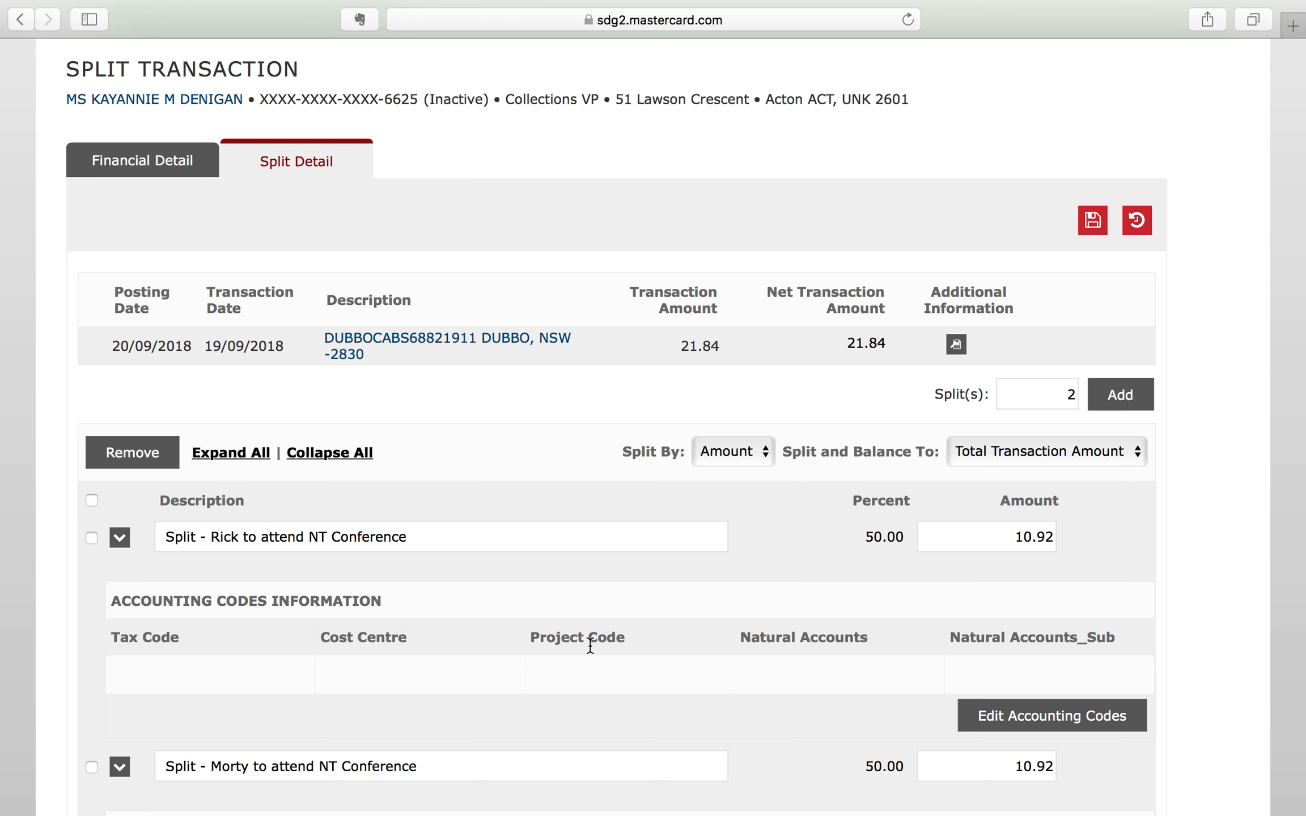
scroll(589, 646, "down", 3)
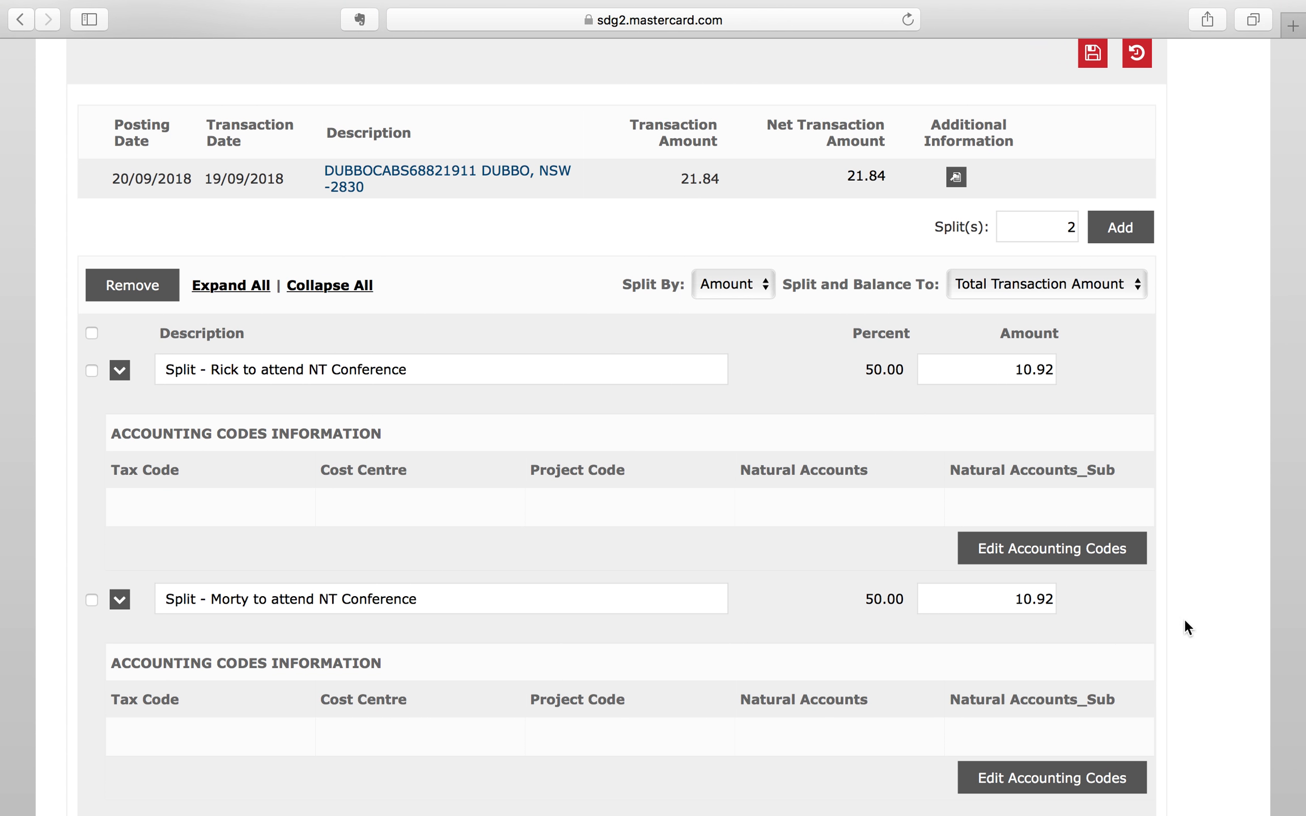
left_click(1012, 550)
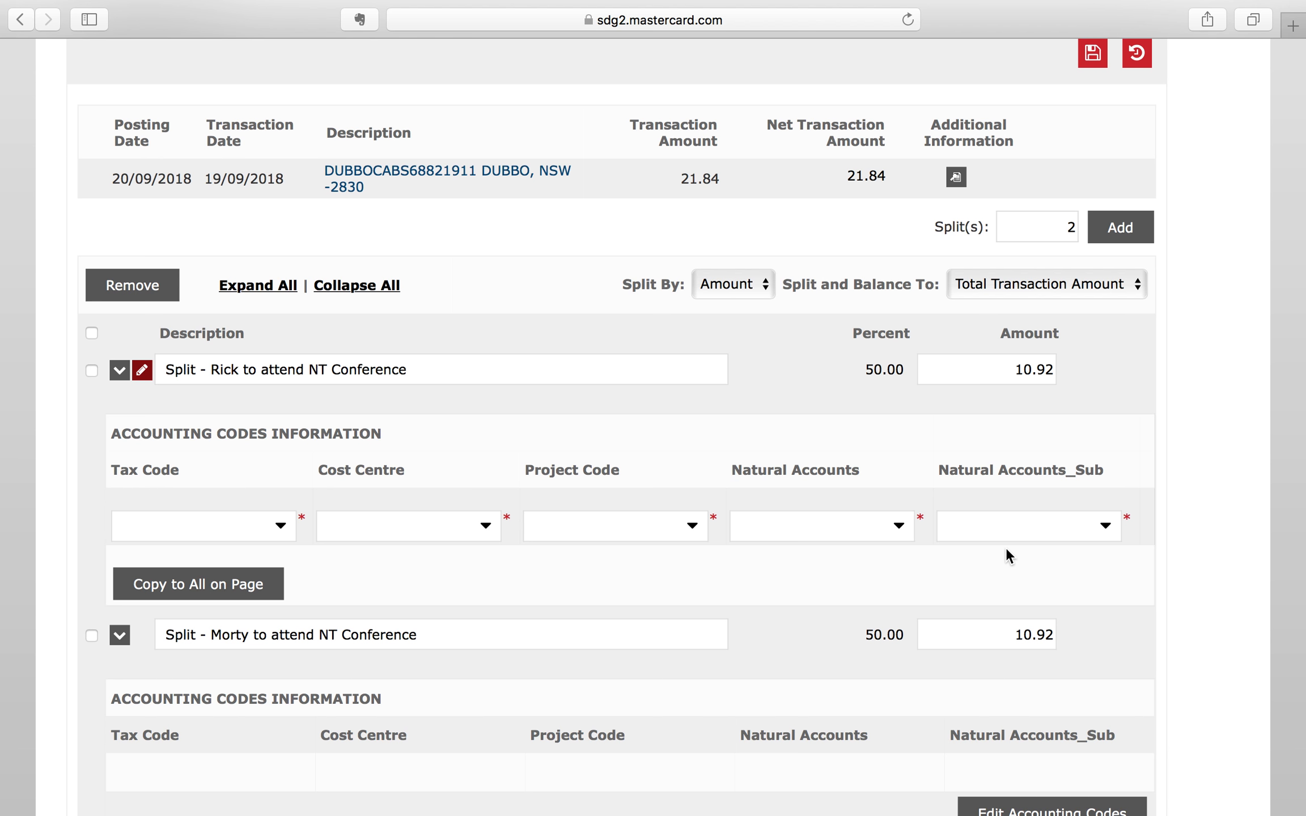
- Set the first split's tax code to C - Current Rate of GST and its cost centre to 241 - Finance
left_click(281, 537)
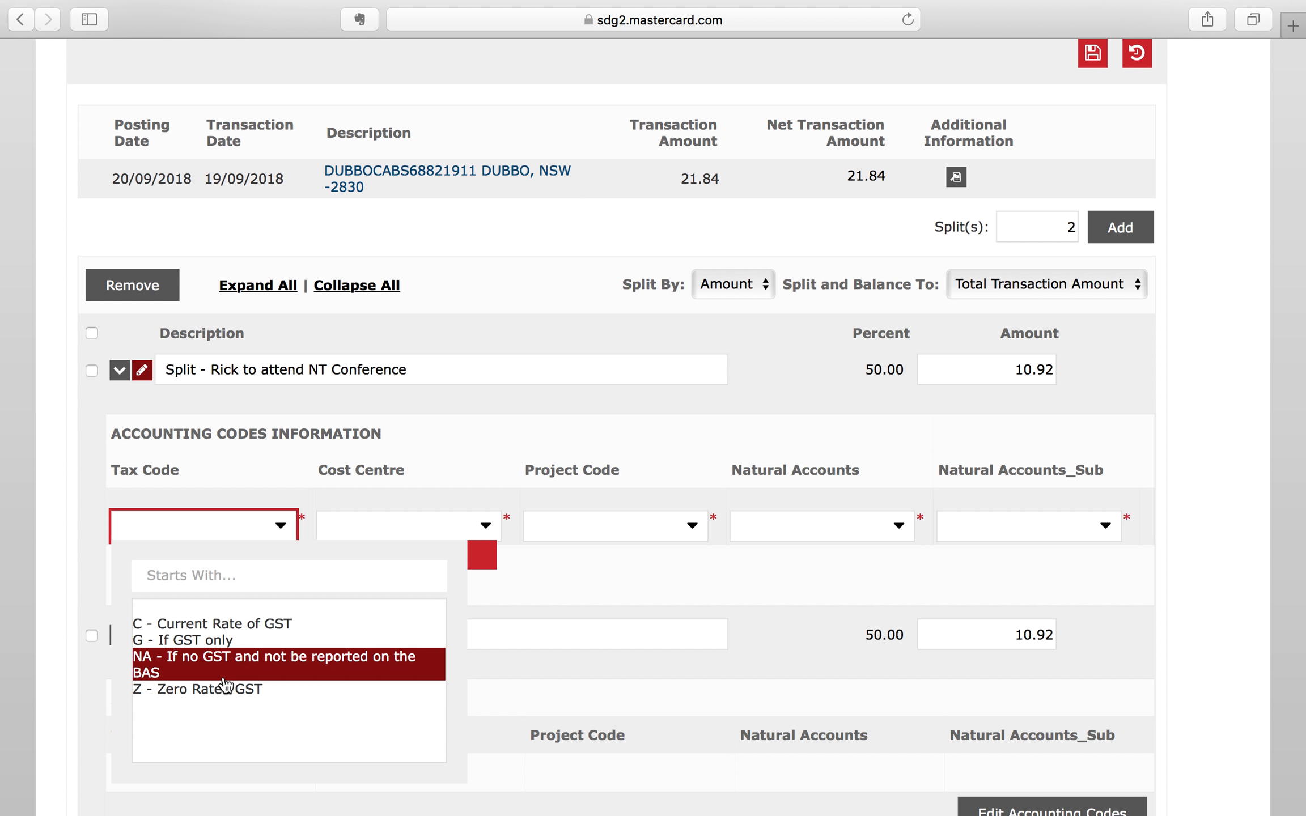
left_click(232, 624)
left_click(486, 527)
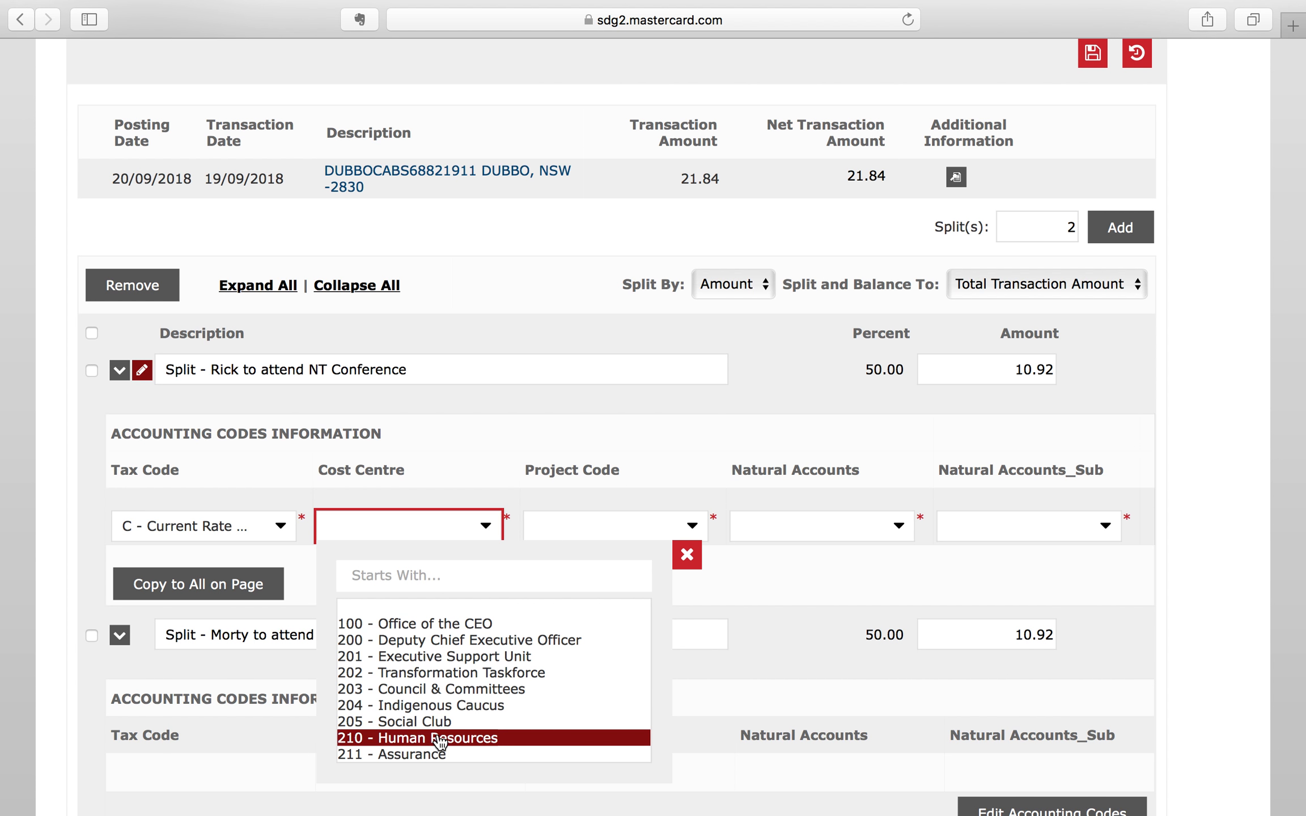
scroll(442, 708, "down", 3)
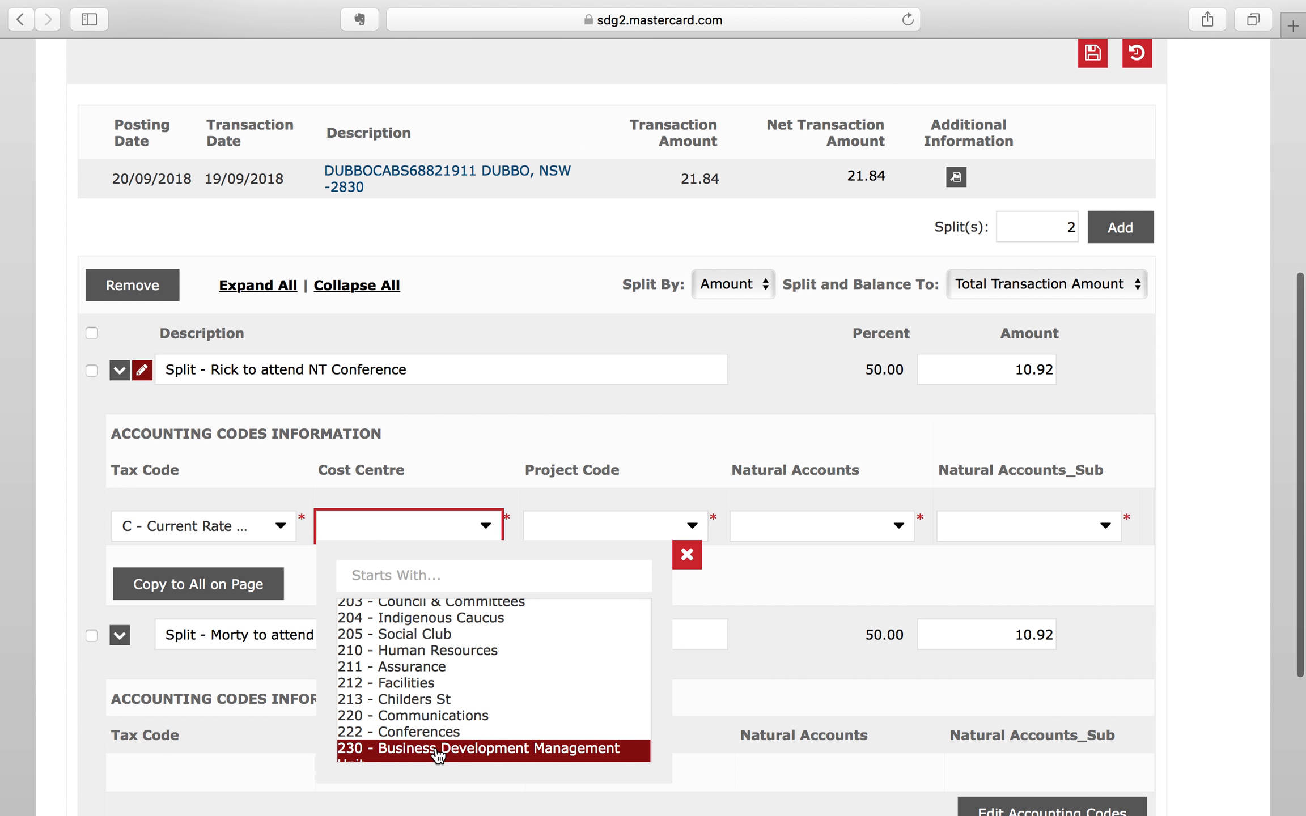
scroll(438, 748, "down", 3)
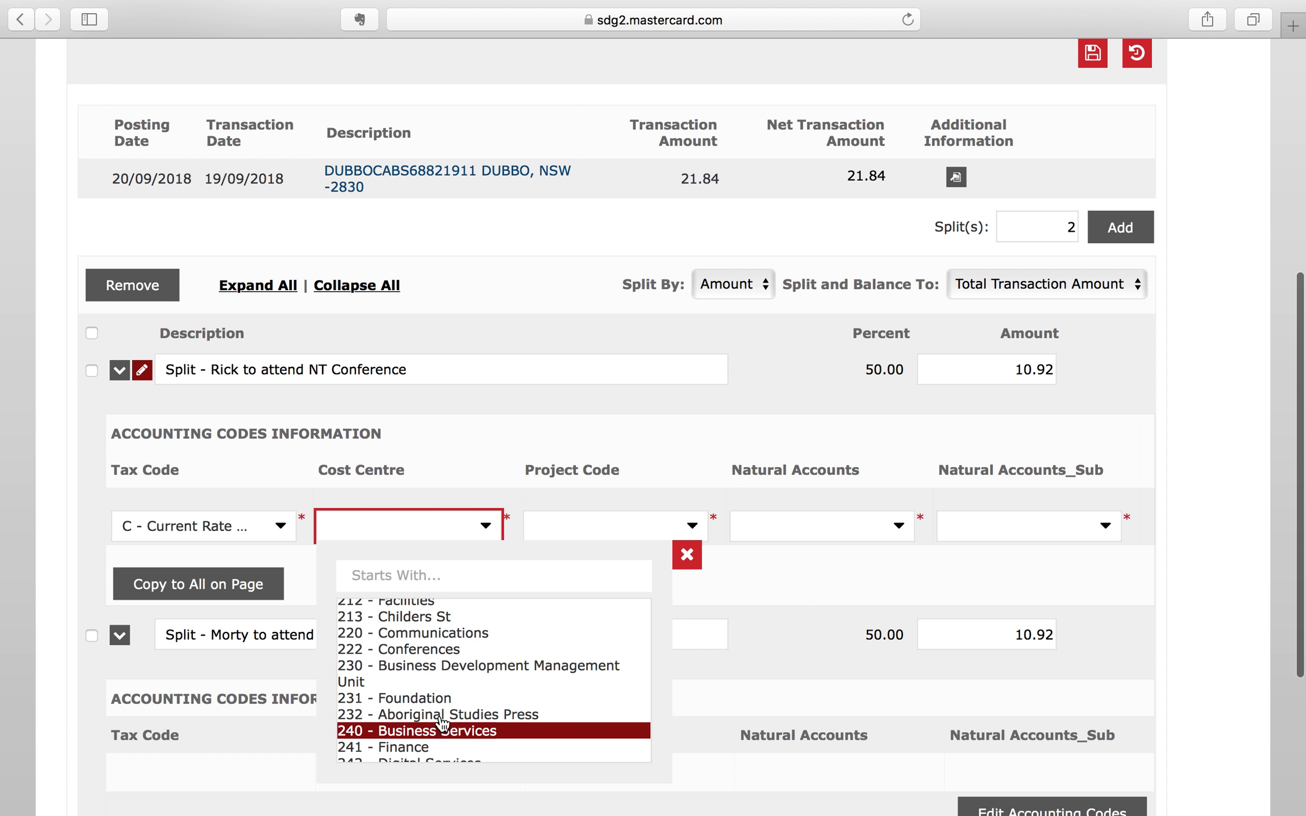
left_click(433, 748)
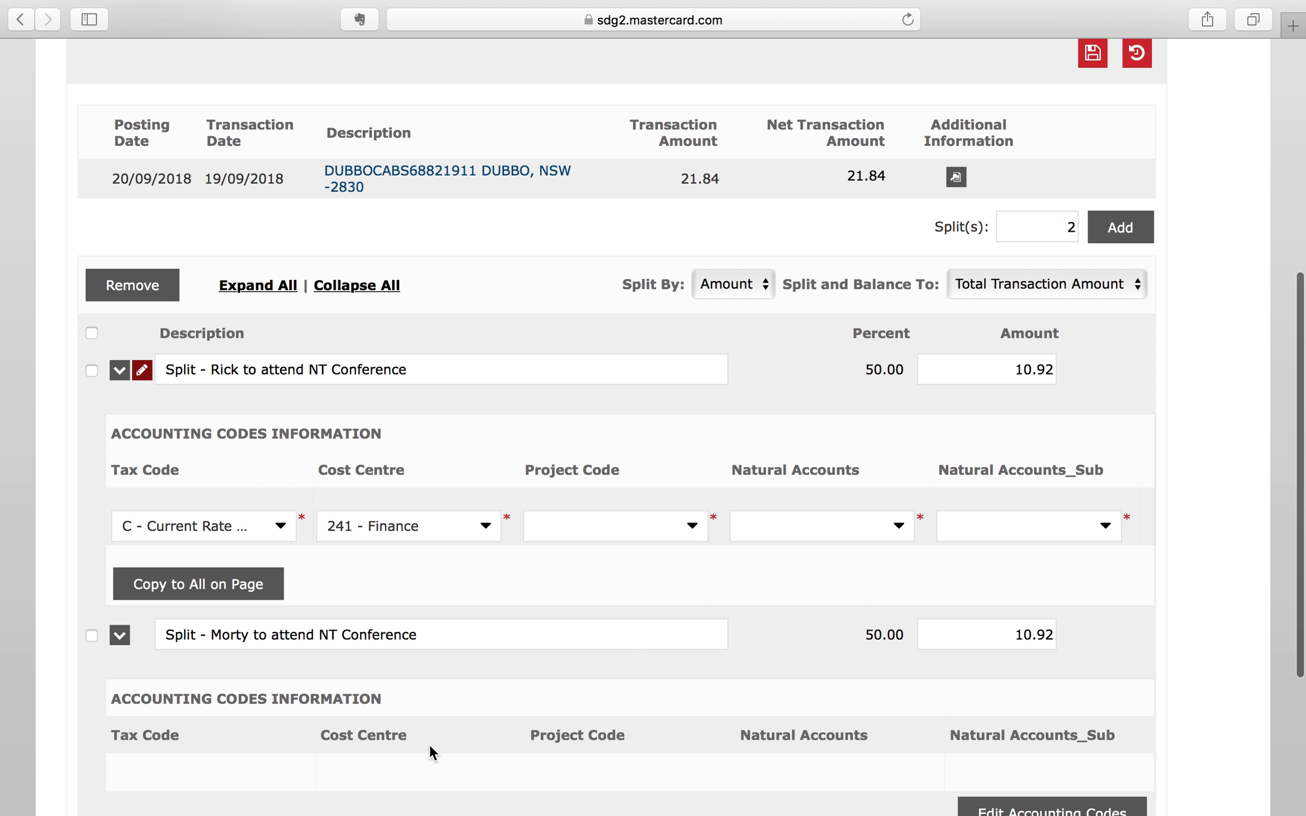
- Set the first split's project code to 00000 - No project code, natural account to 611 - Travel and sub-account to 61115 - Ground transport– Domestic
left_click(693, 532)
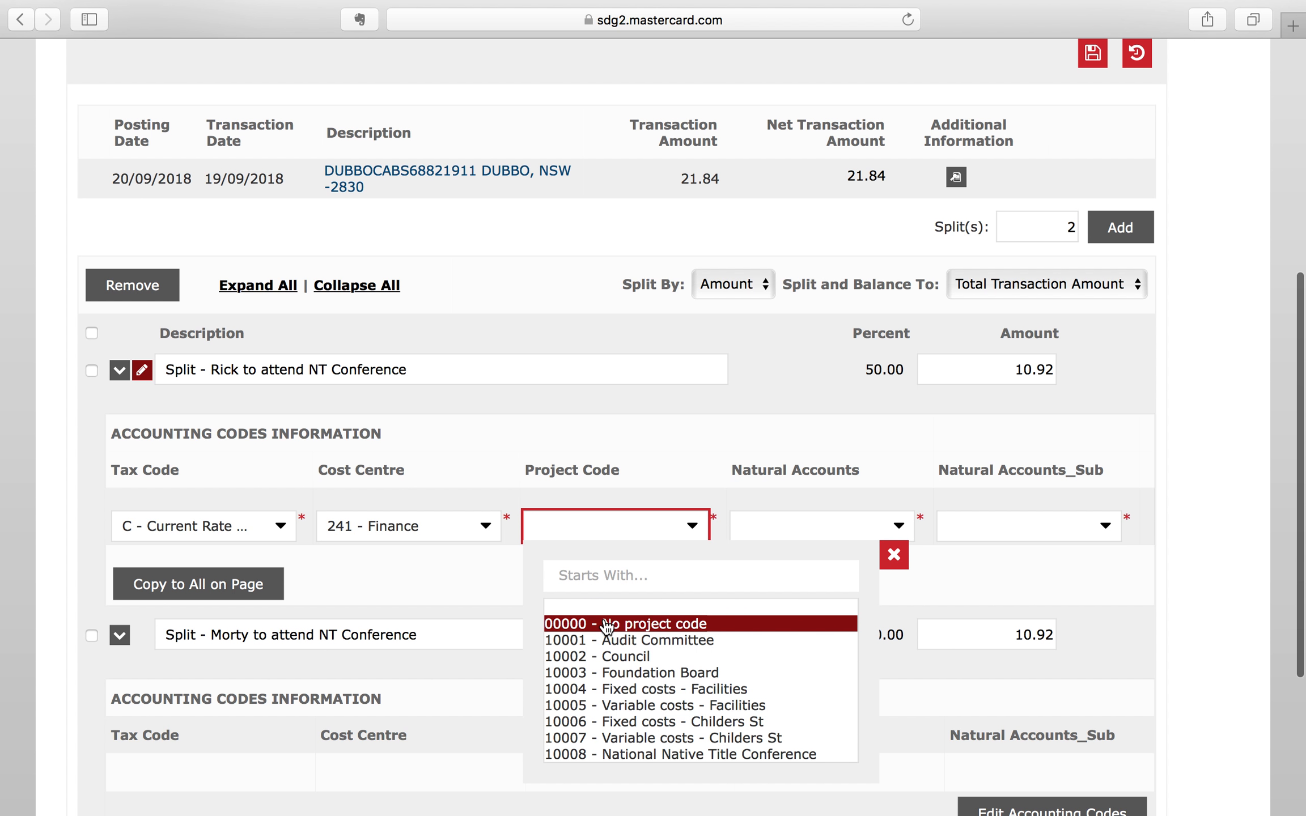
left_click(605, 624)
left_click(898, 532)
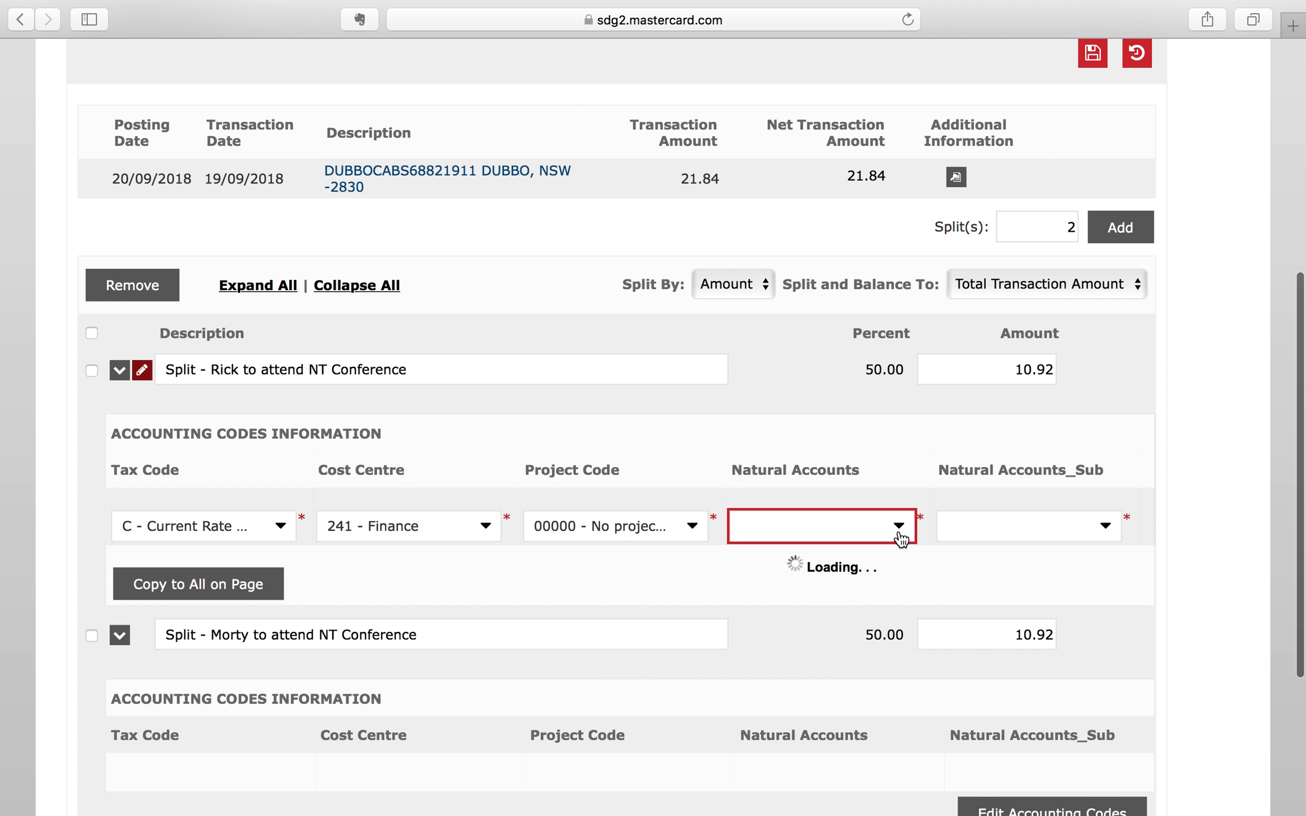
left_click(825, 625)
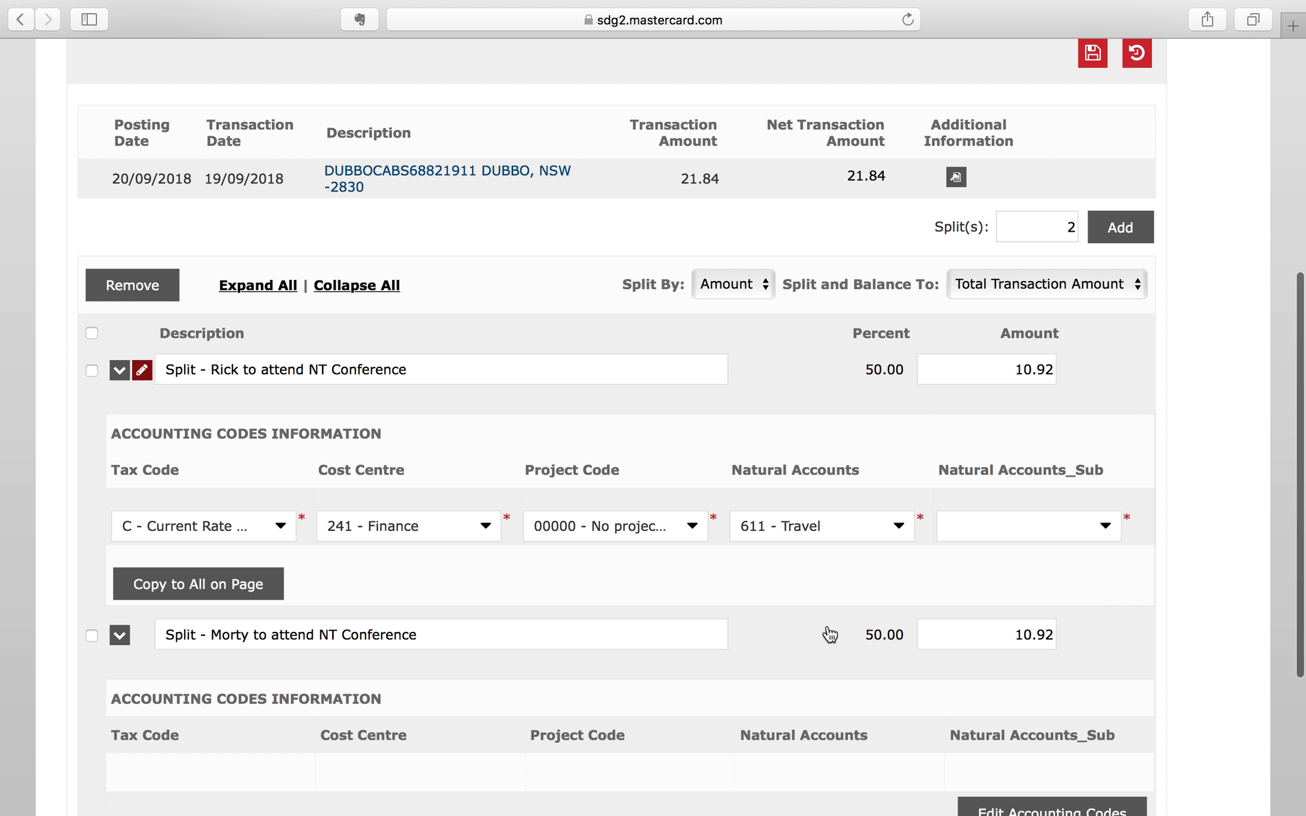
left_click(1106, 529)
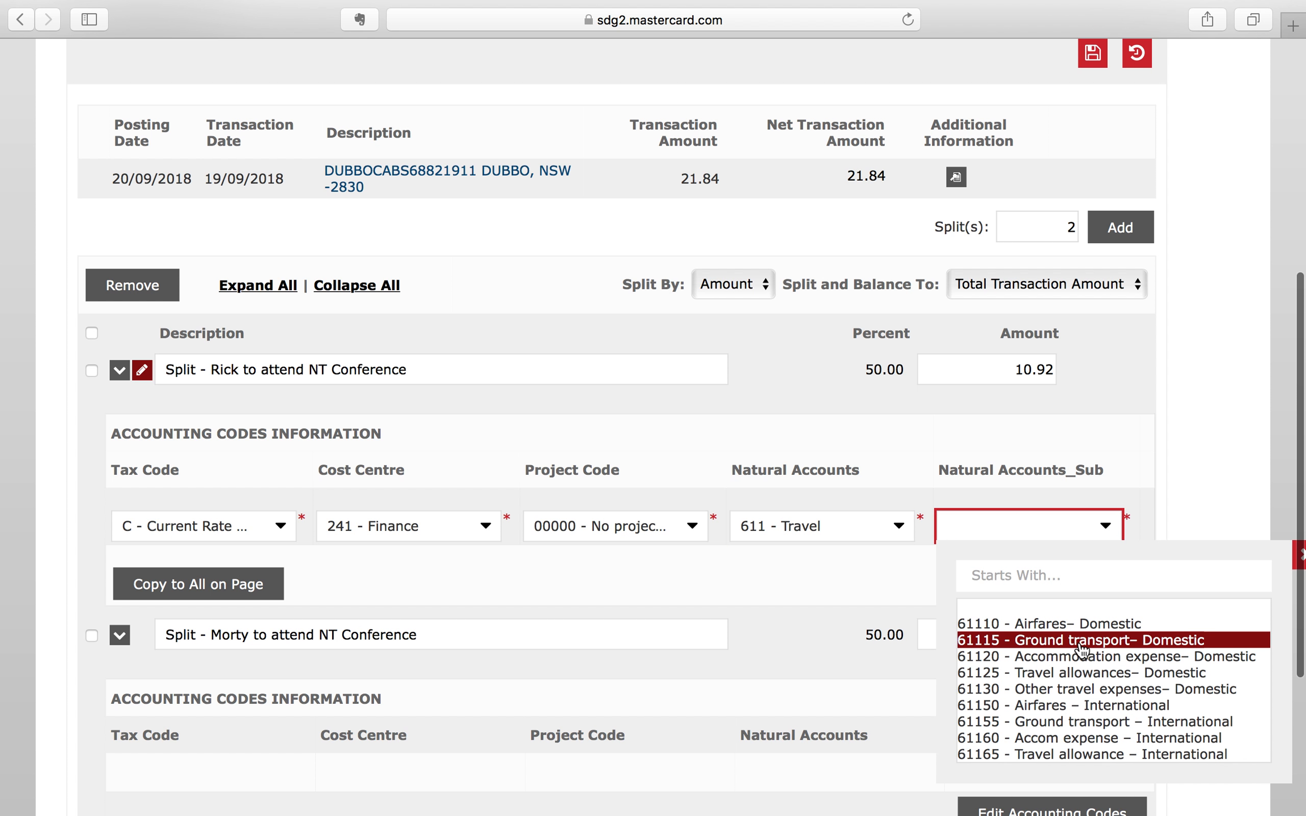
left_click(1081, 646)
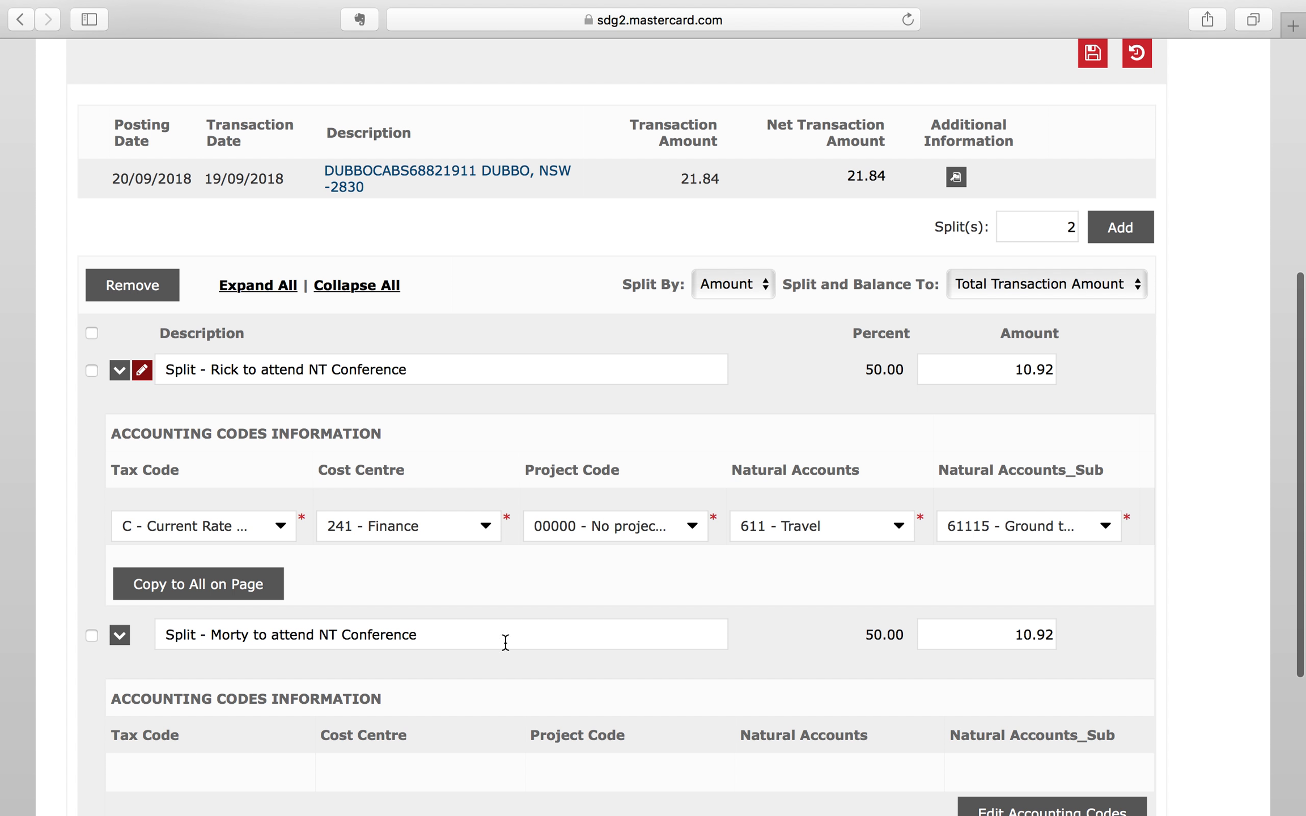
- Edit the second split's accounting codes, setting tax code C - Current Rate of GST and cost centre 242 - Digital Services
scroll(800, 700, "down", 3)
left_click(1001, 705)
scroll(492, 603, "up", 1)
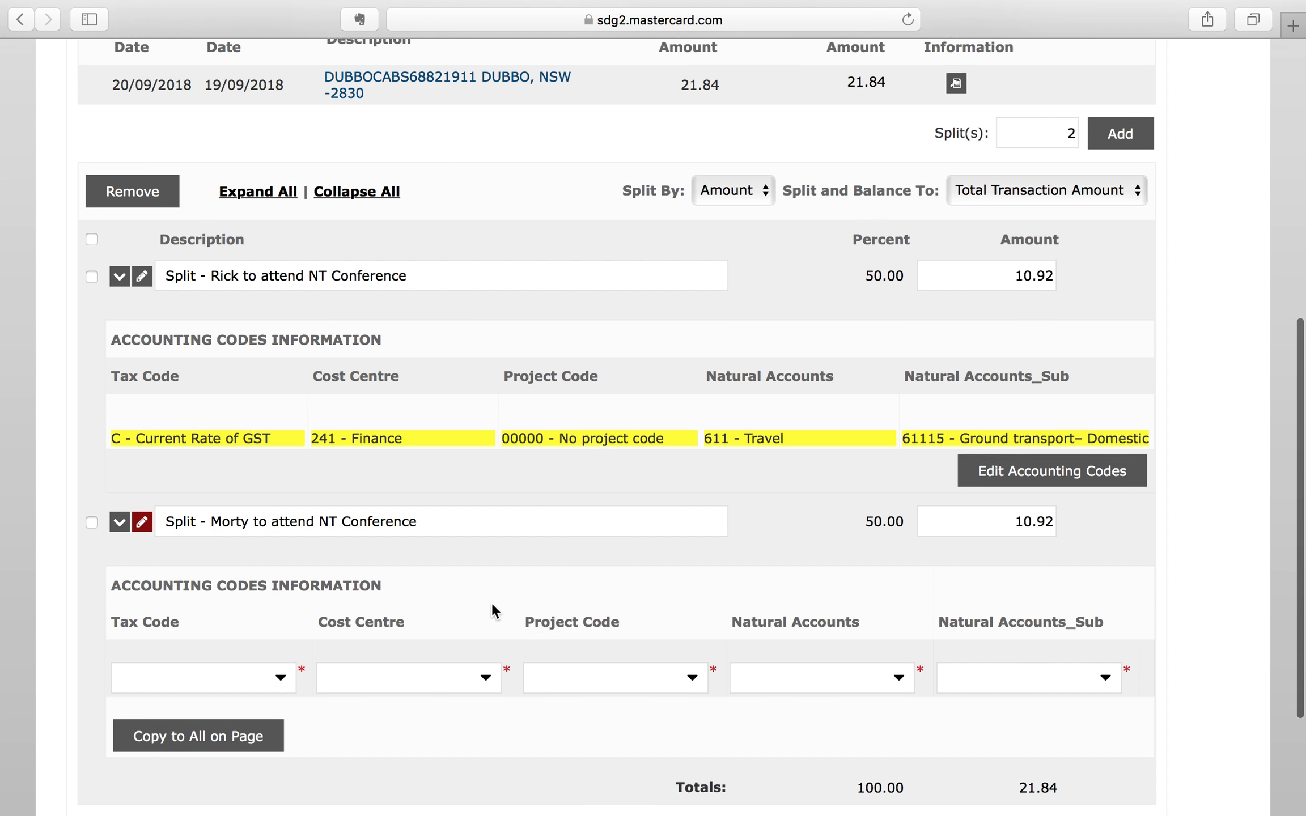
scroll(492, 603, "up", 1)
left_click(280, 721)
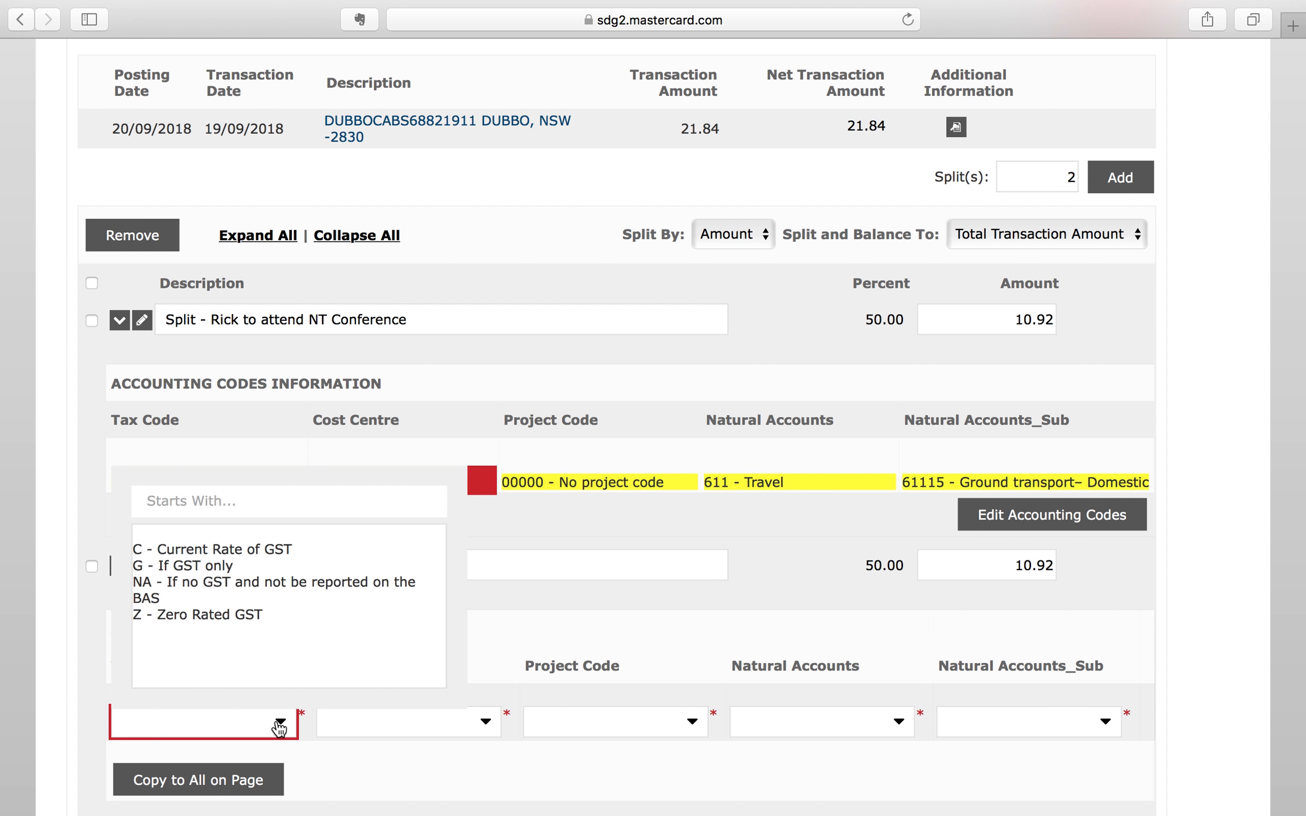
left_click(259, 550)
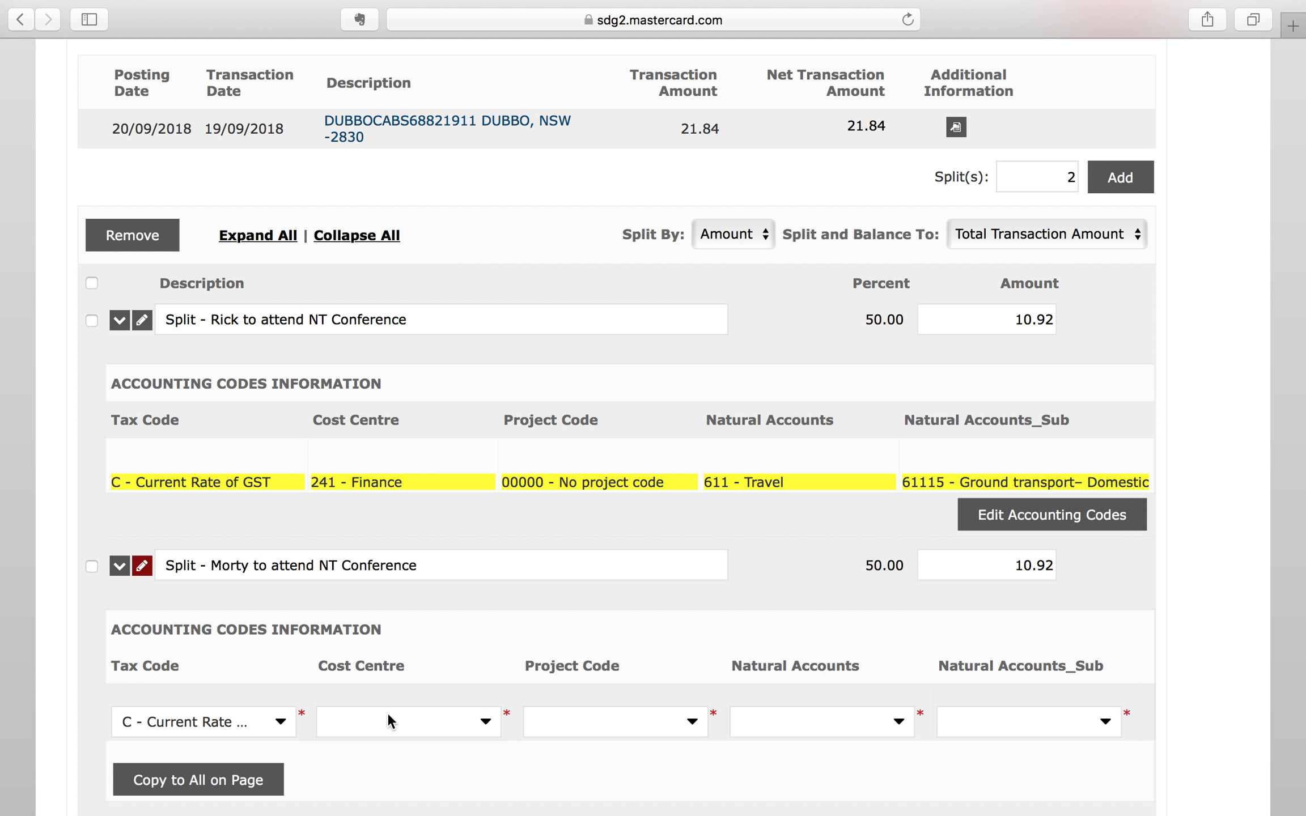
left_click(486, 722)
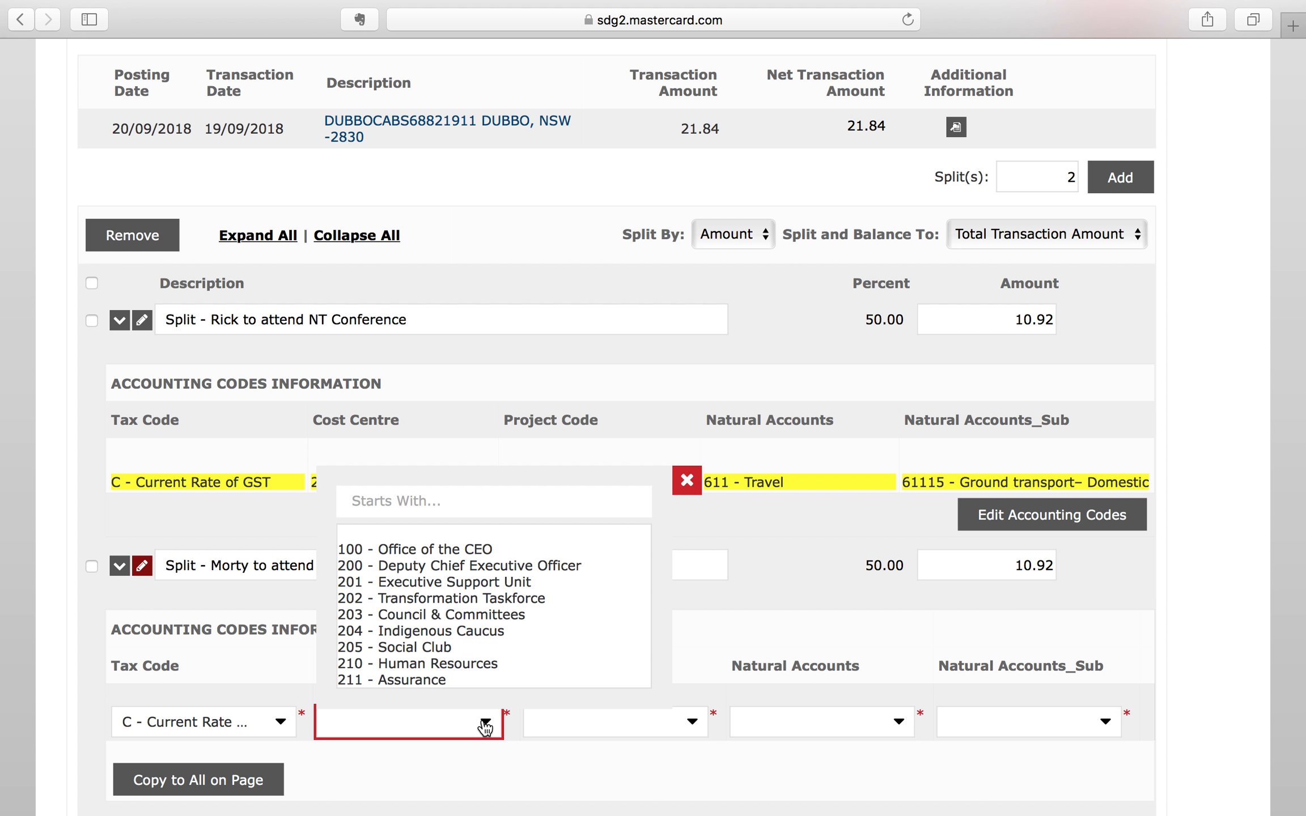
scroll(490, 650, "down", 5)
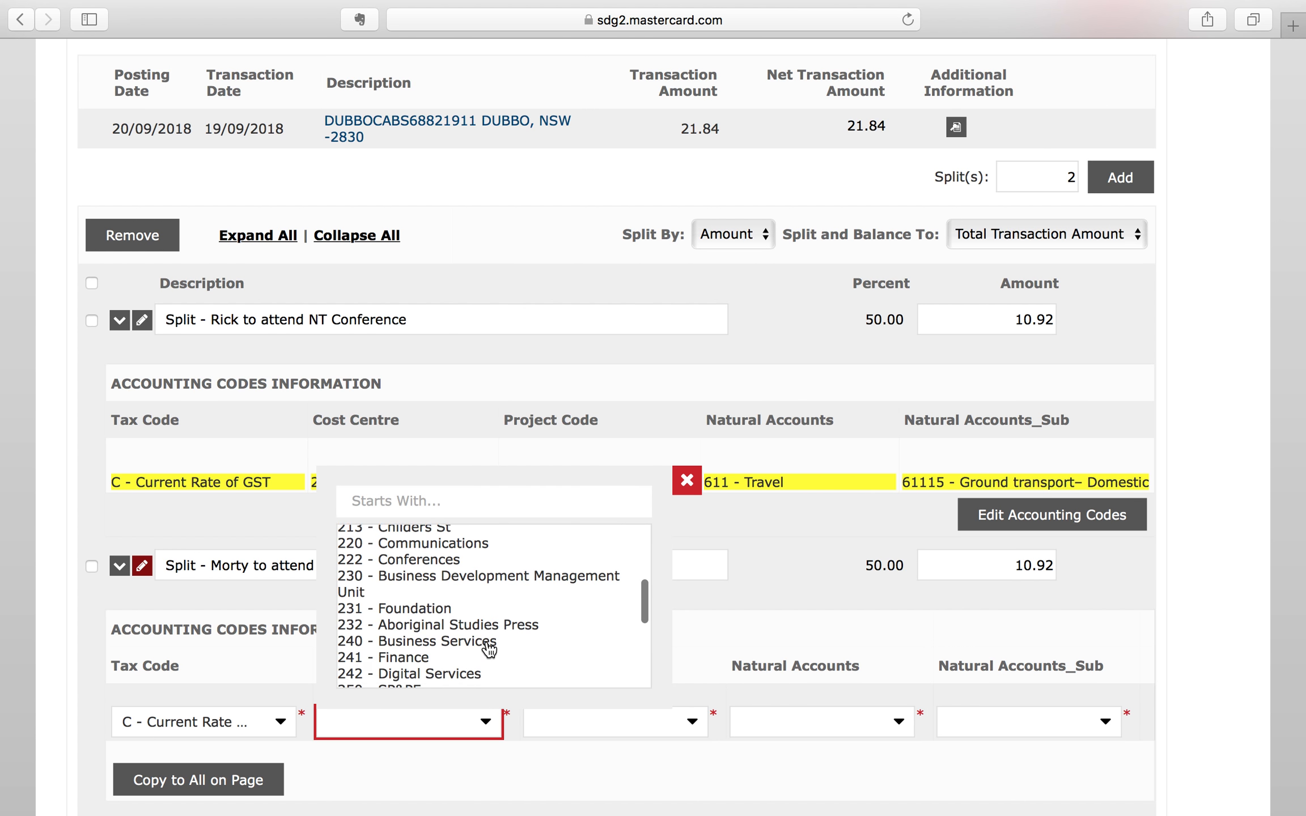
scroll(489, 650, "down", 2)
left_click(408, 602)
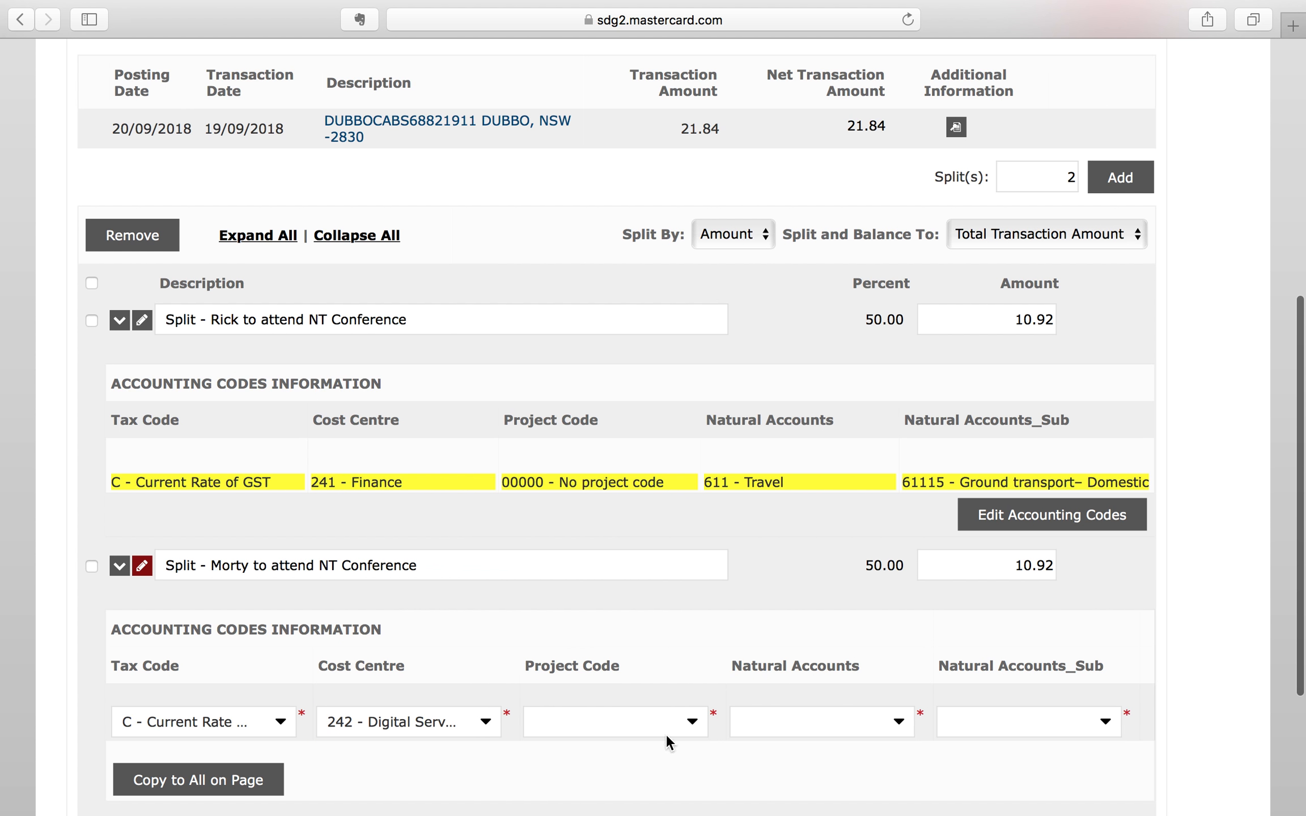
- Set the second split's project code to 00000 - No project code, natural account to 611 - Travel and sub-account to 61115 - Ground transport– Domestic
left_click(692, 722)
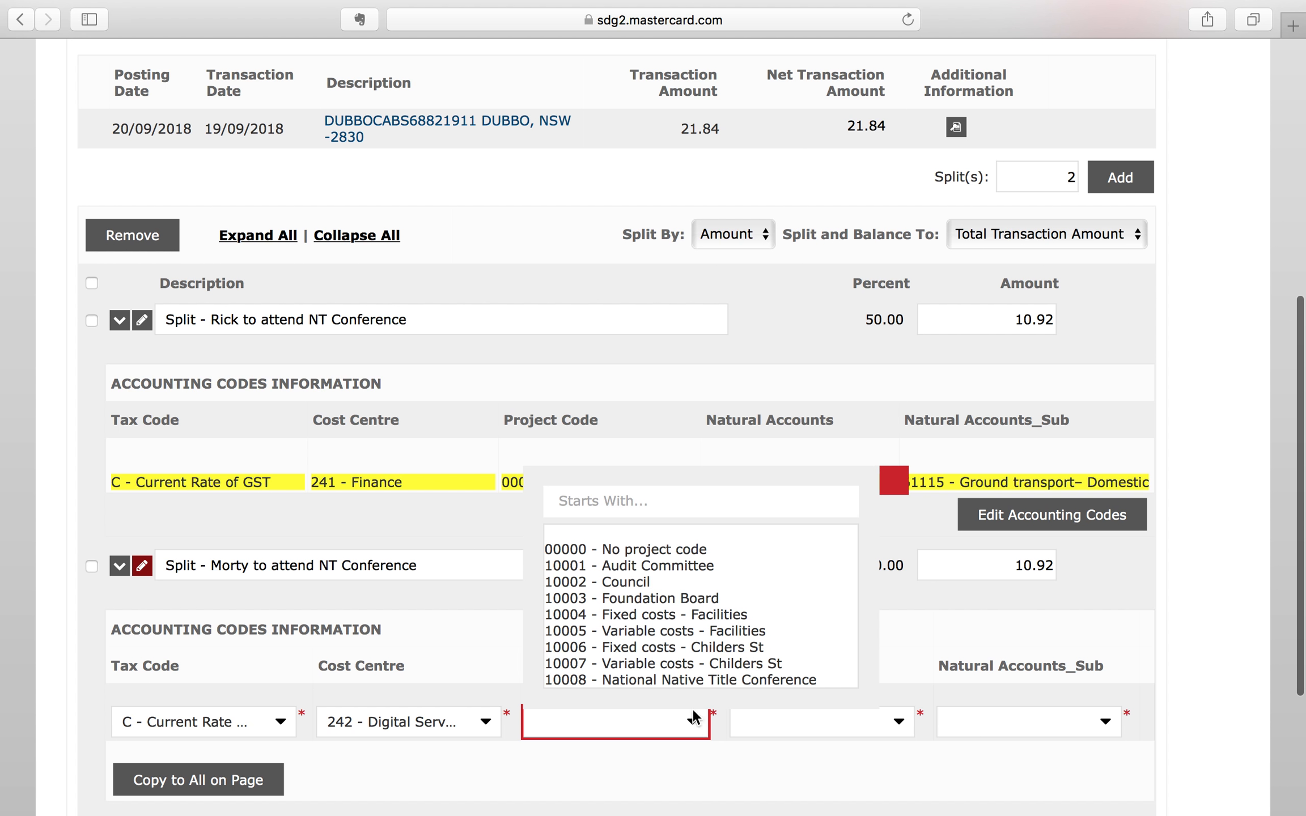
left_click(697, 550)
left_click(900, 725)
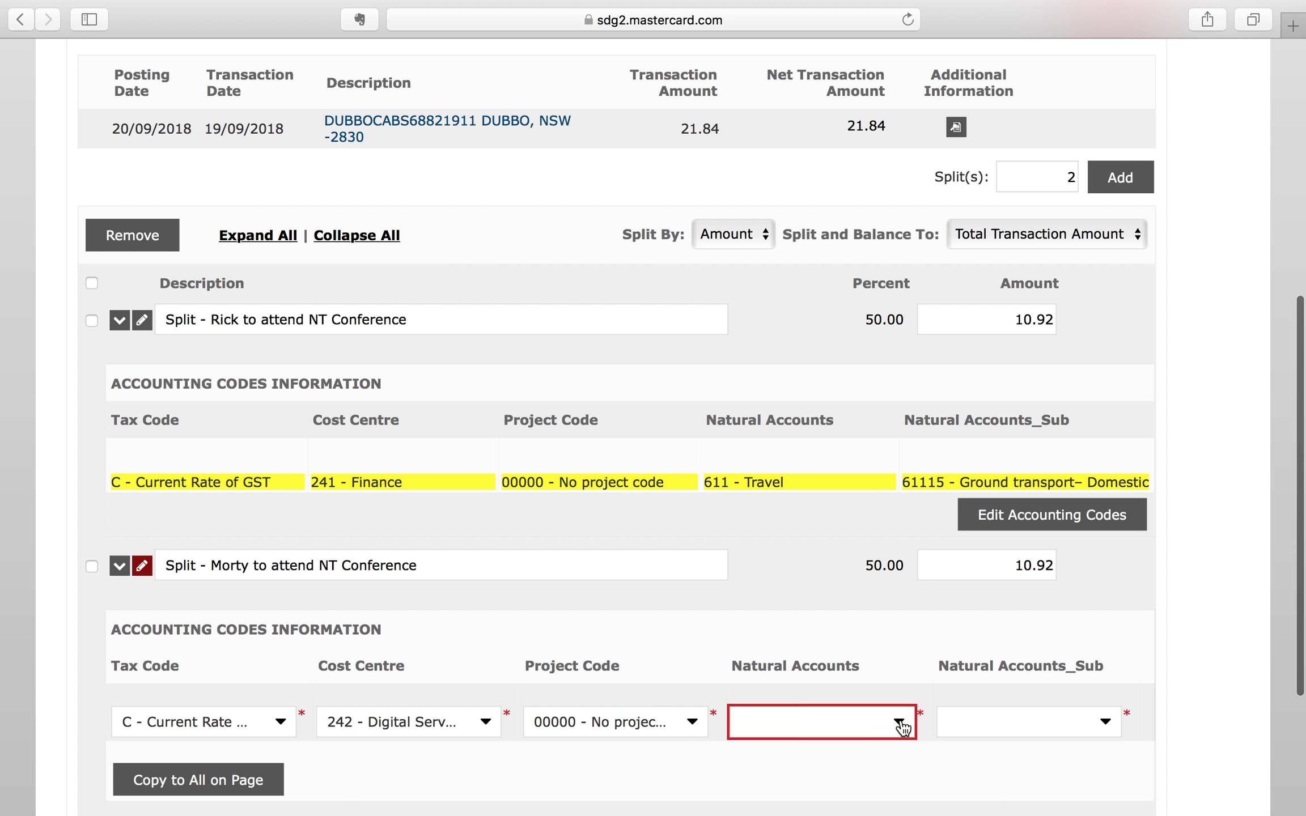
left_click(827, 545)
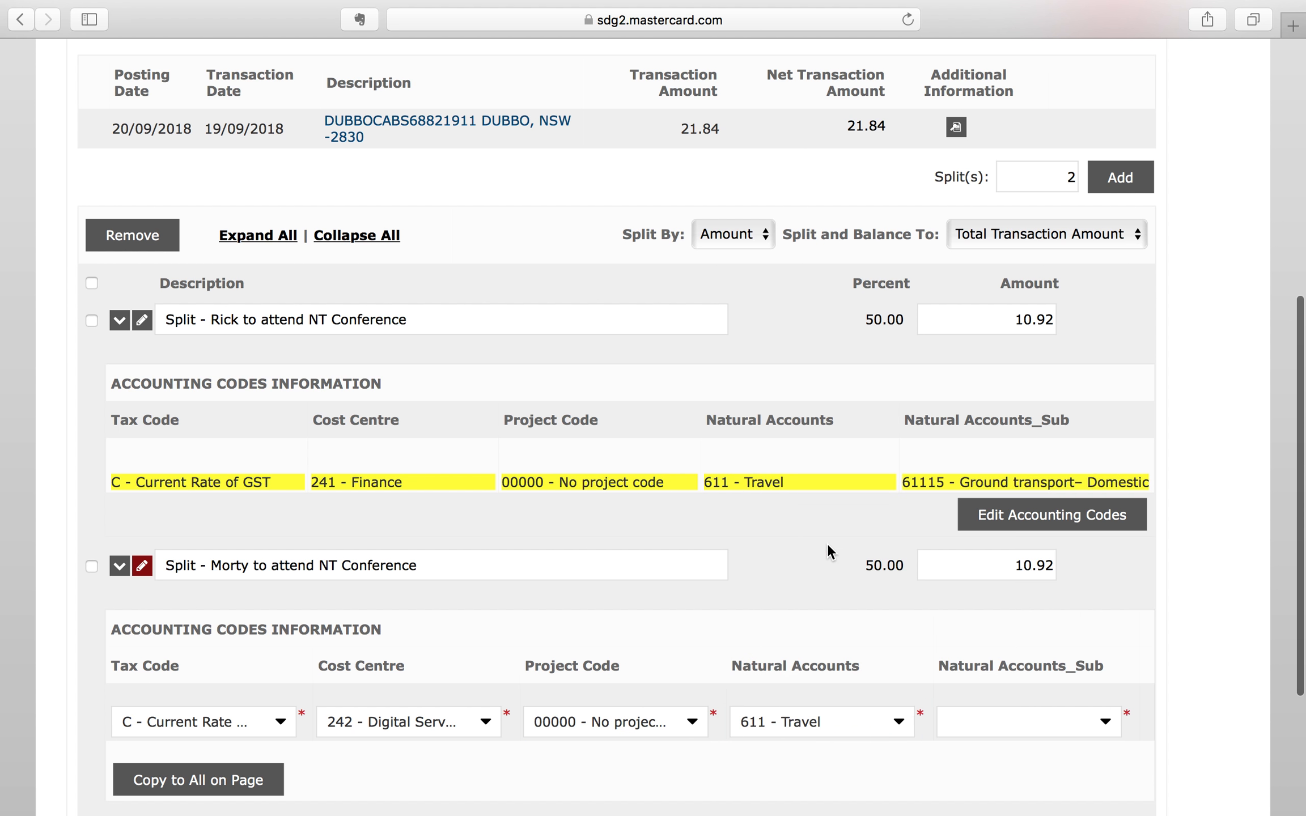
left_click(1105, 728)
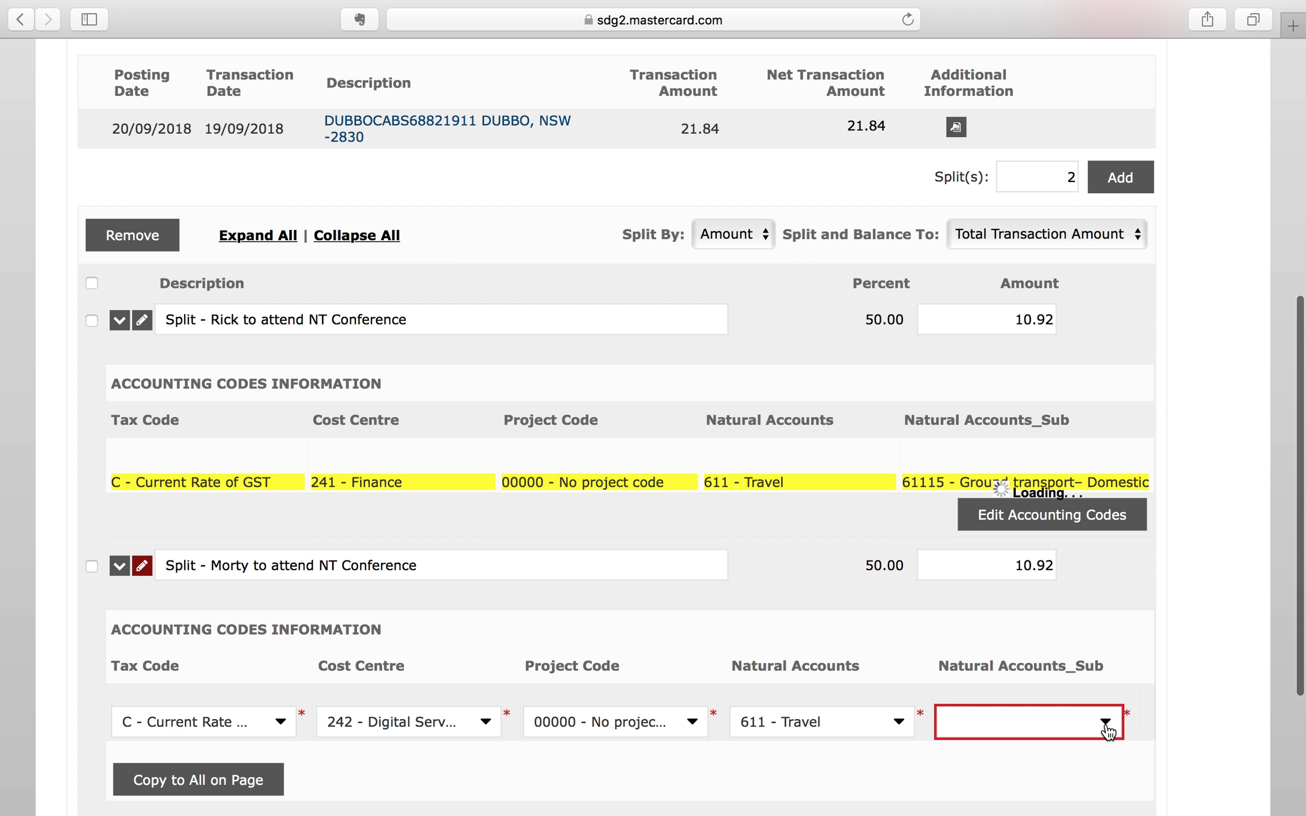
left_click(1111, 565)
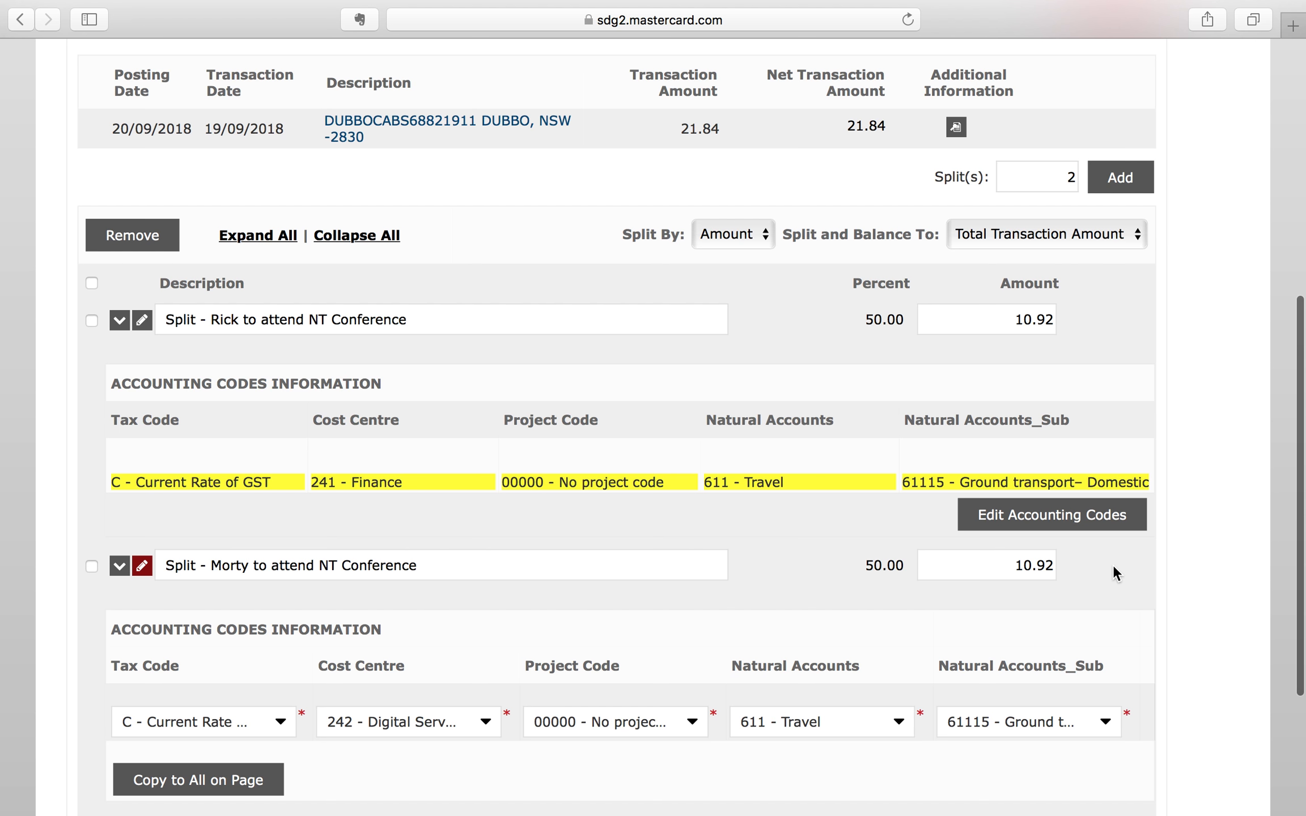
- Save the accounting codes of both DUBBOCABS splits and return to the expense report
scroll(1159, 650, "down", 5)
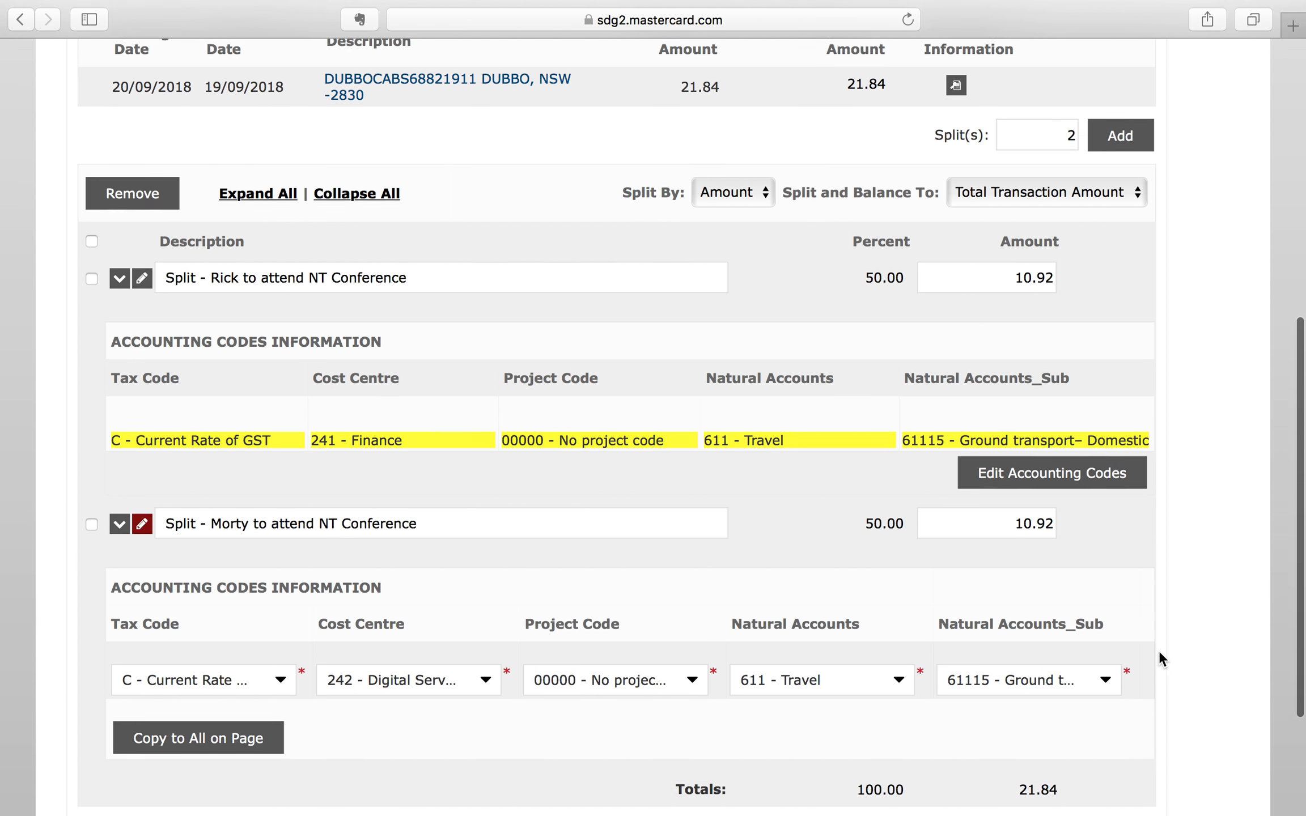
scroll(1158, 650, "down", 1)
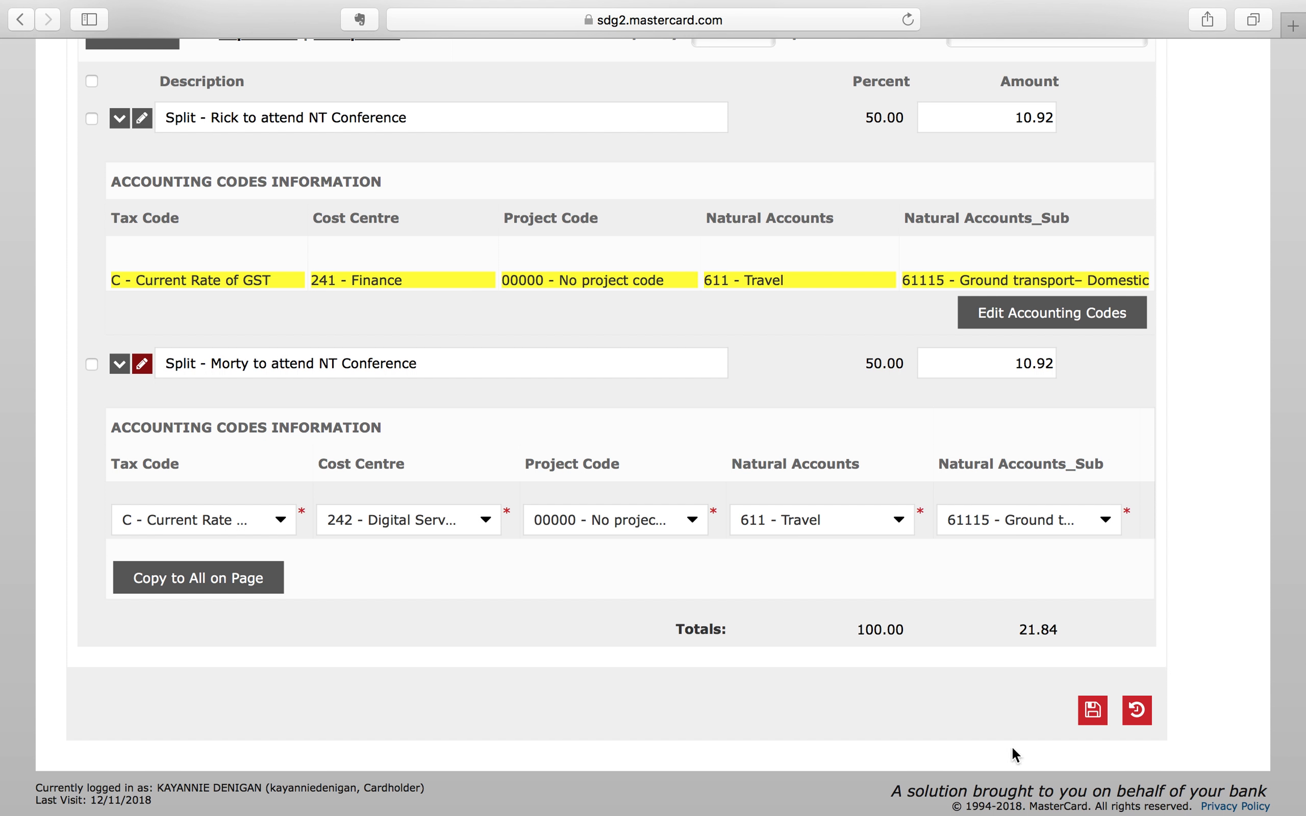
left_click(1088, 719)
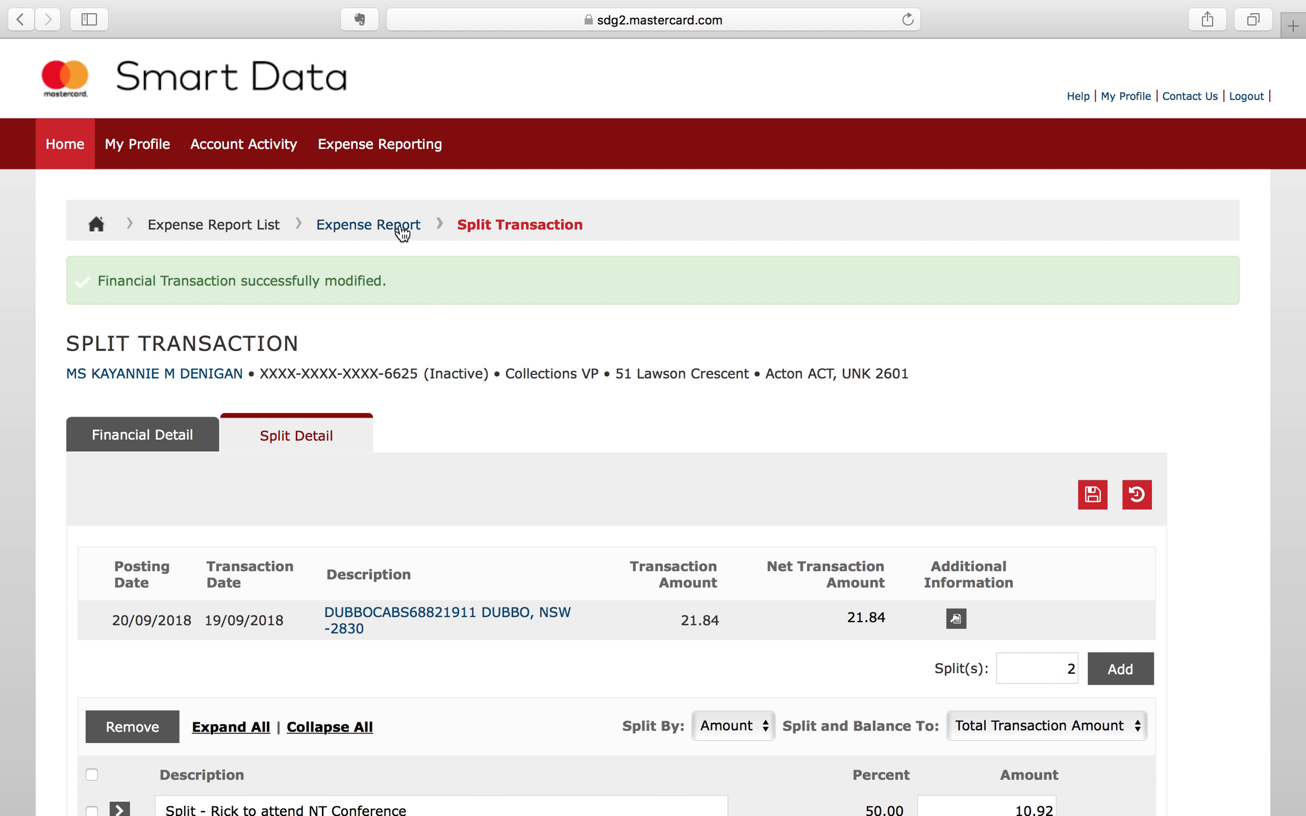
left_click(399, 226)
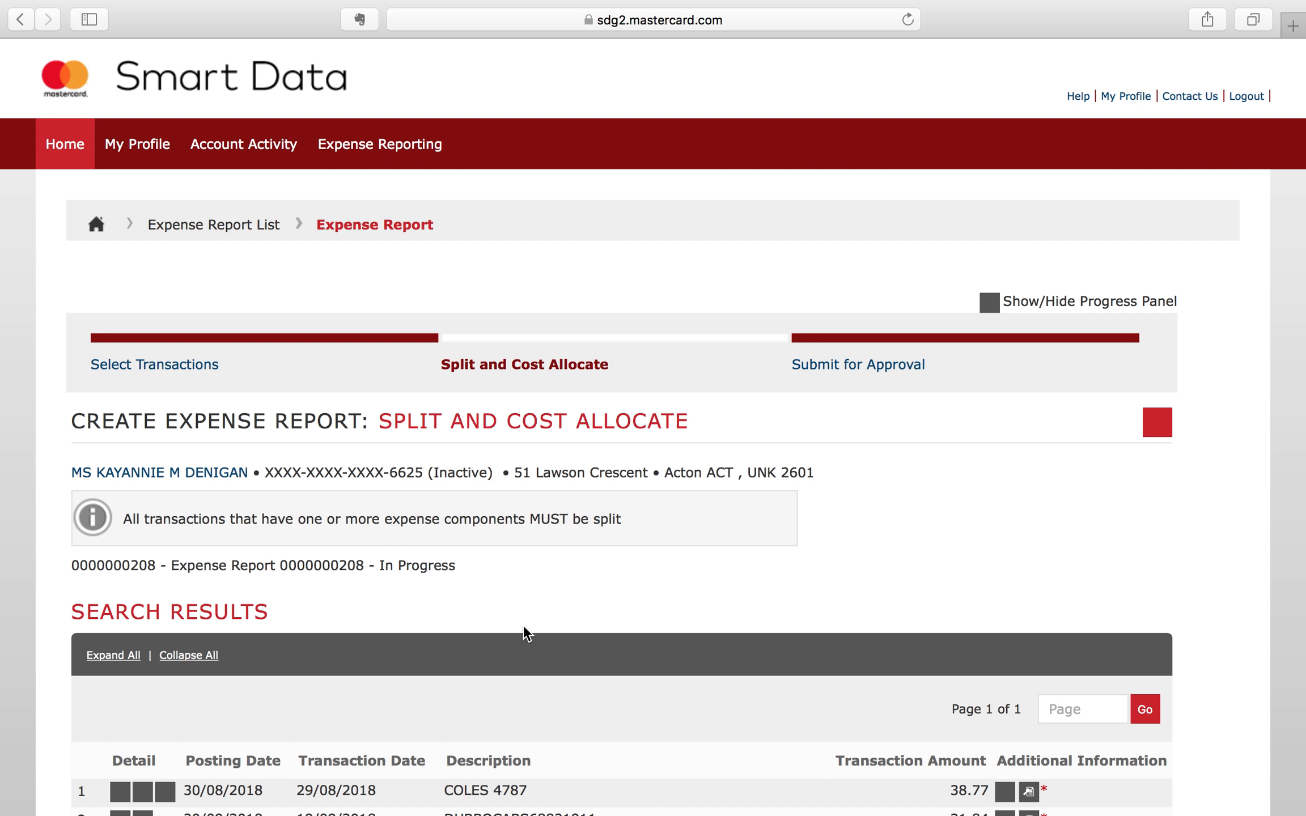
- Expand all transactions in the expense report and review their accounting codes and splits
scroll(525, 633, "down", 3)
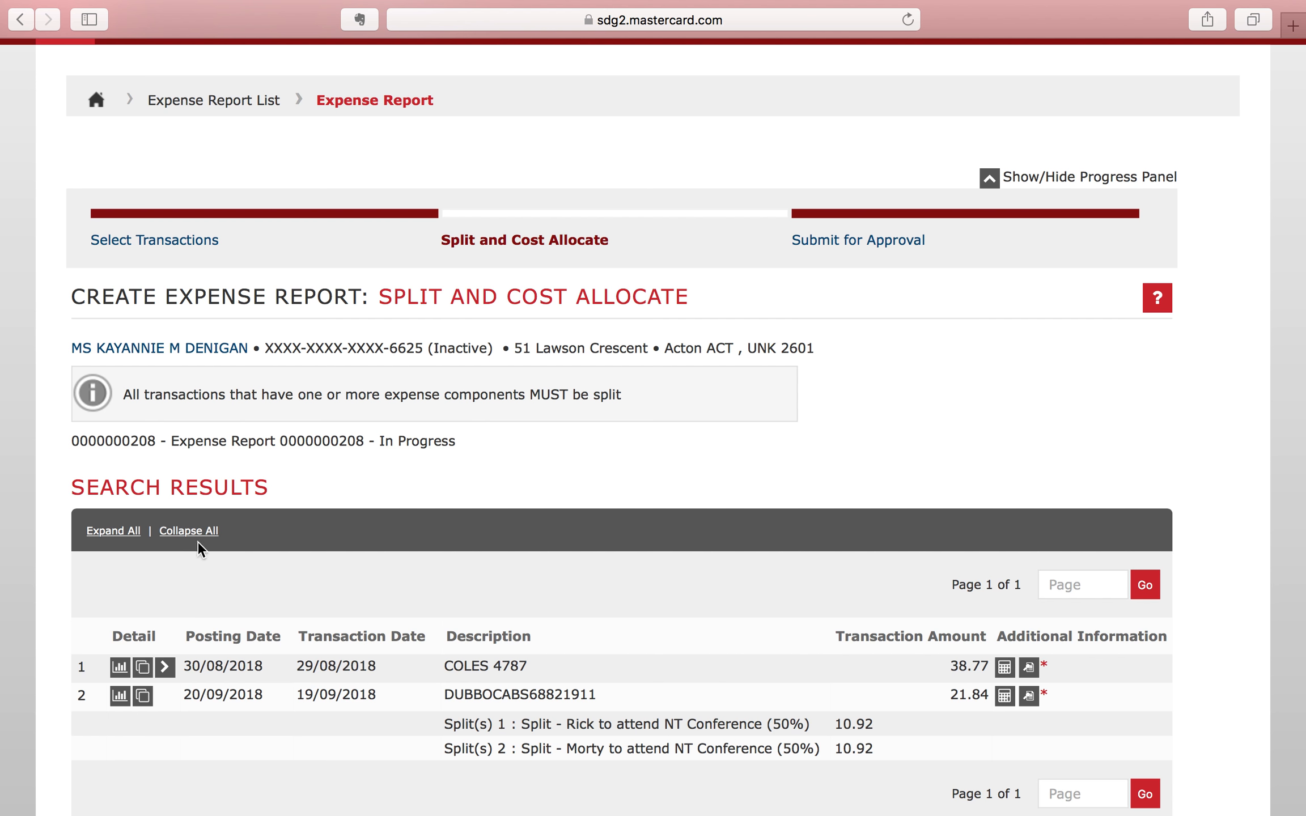
left_click(124, 531)
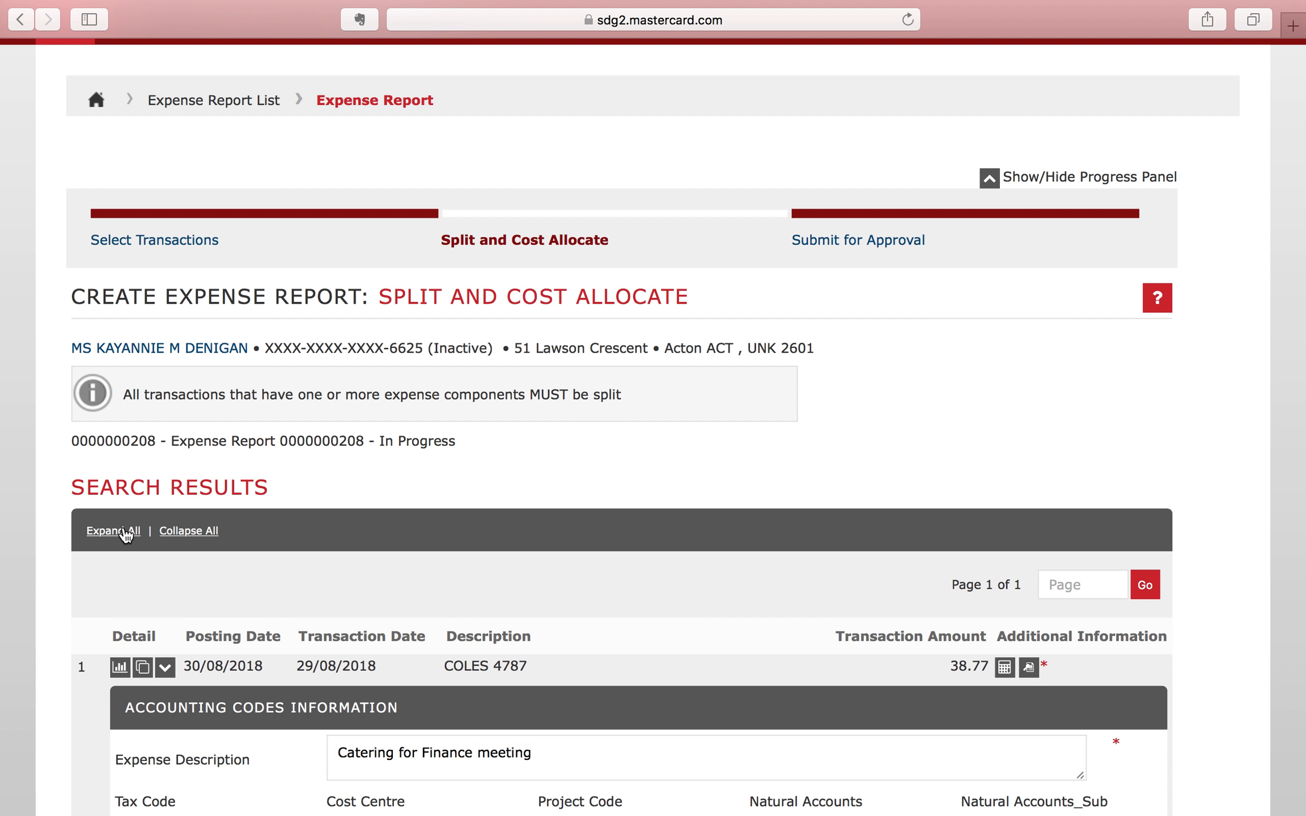
scroll(383, 686, "down", 5)
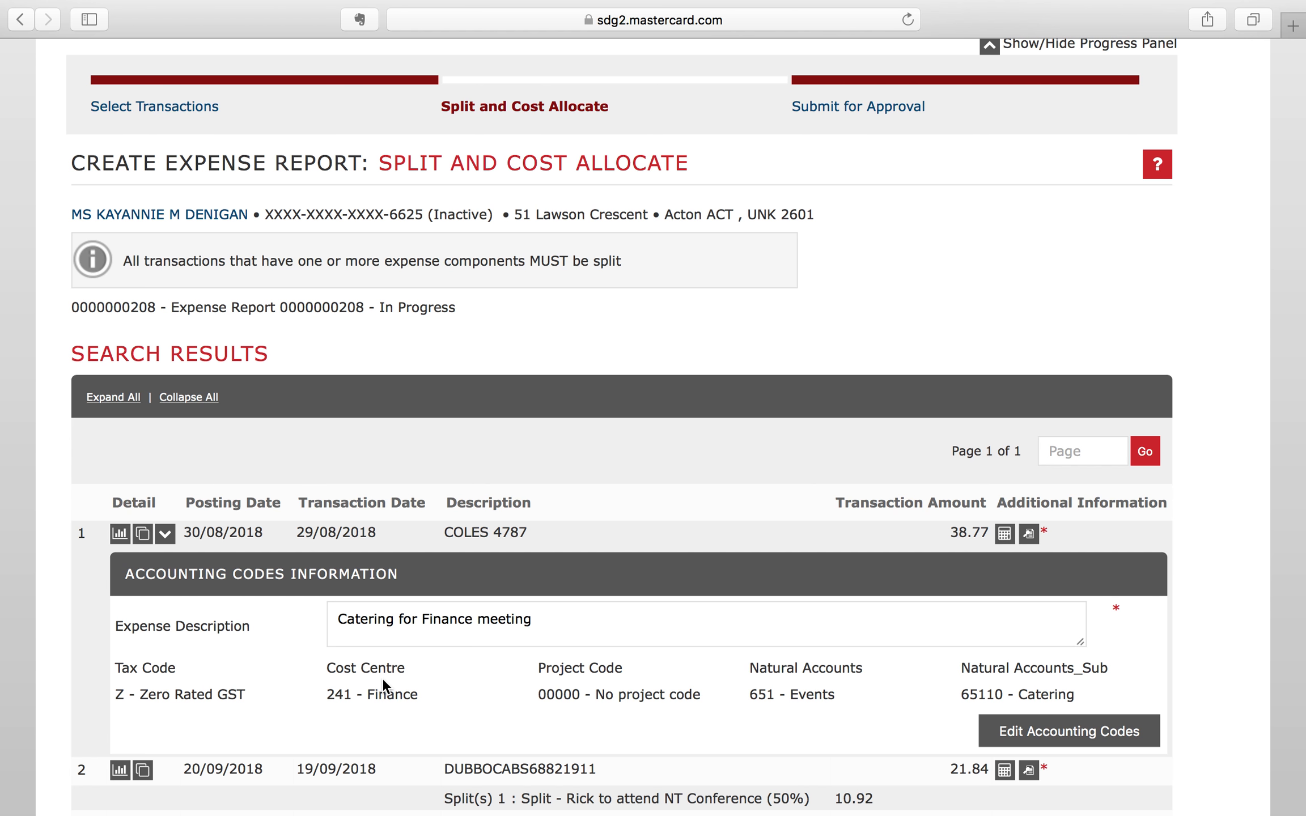
scroll(655, 748, "down", 5)
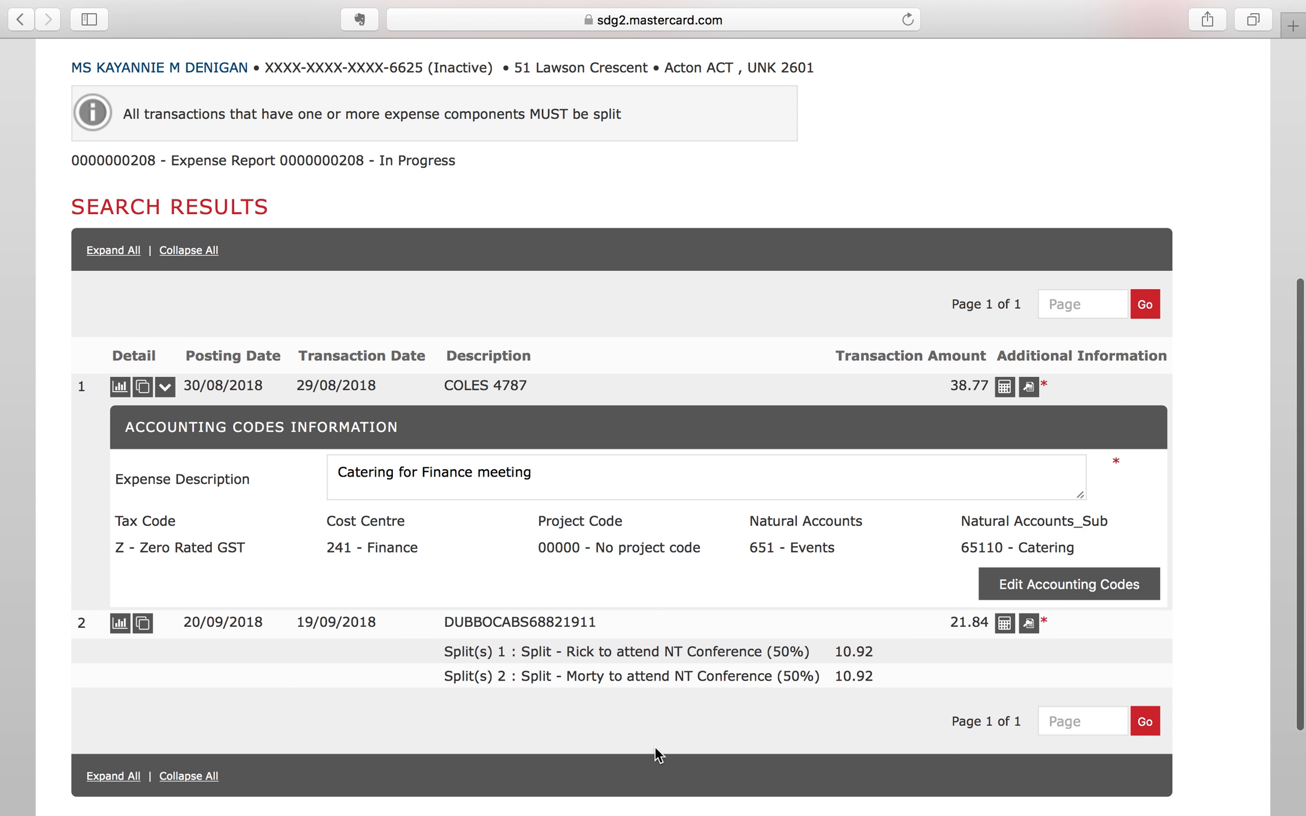
scroll(839, 721, "down", 5)
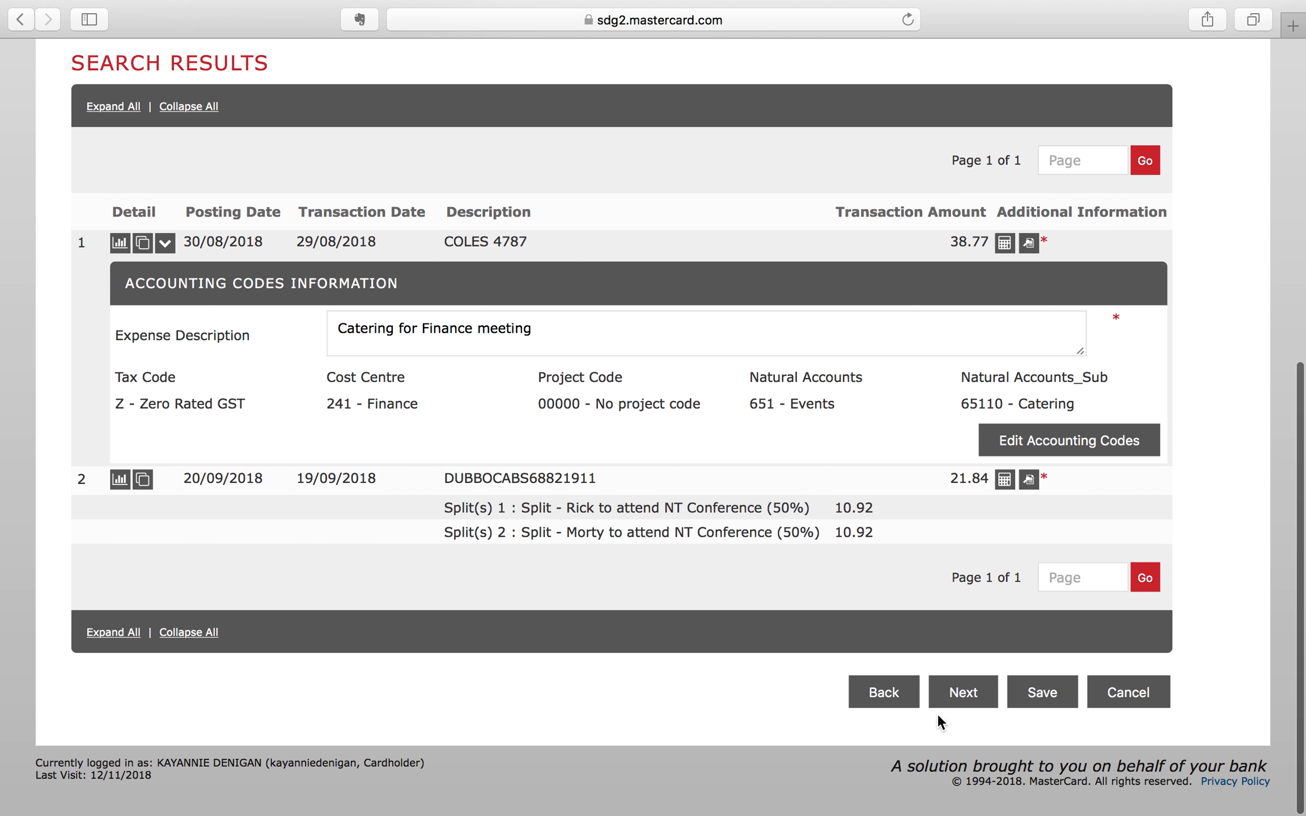
- Proceed to the Submit for Approval stage, review the report summary and declaration, and submit the expense report with confirmation
left_click(978, 692)
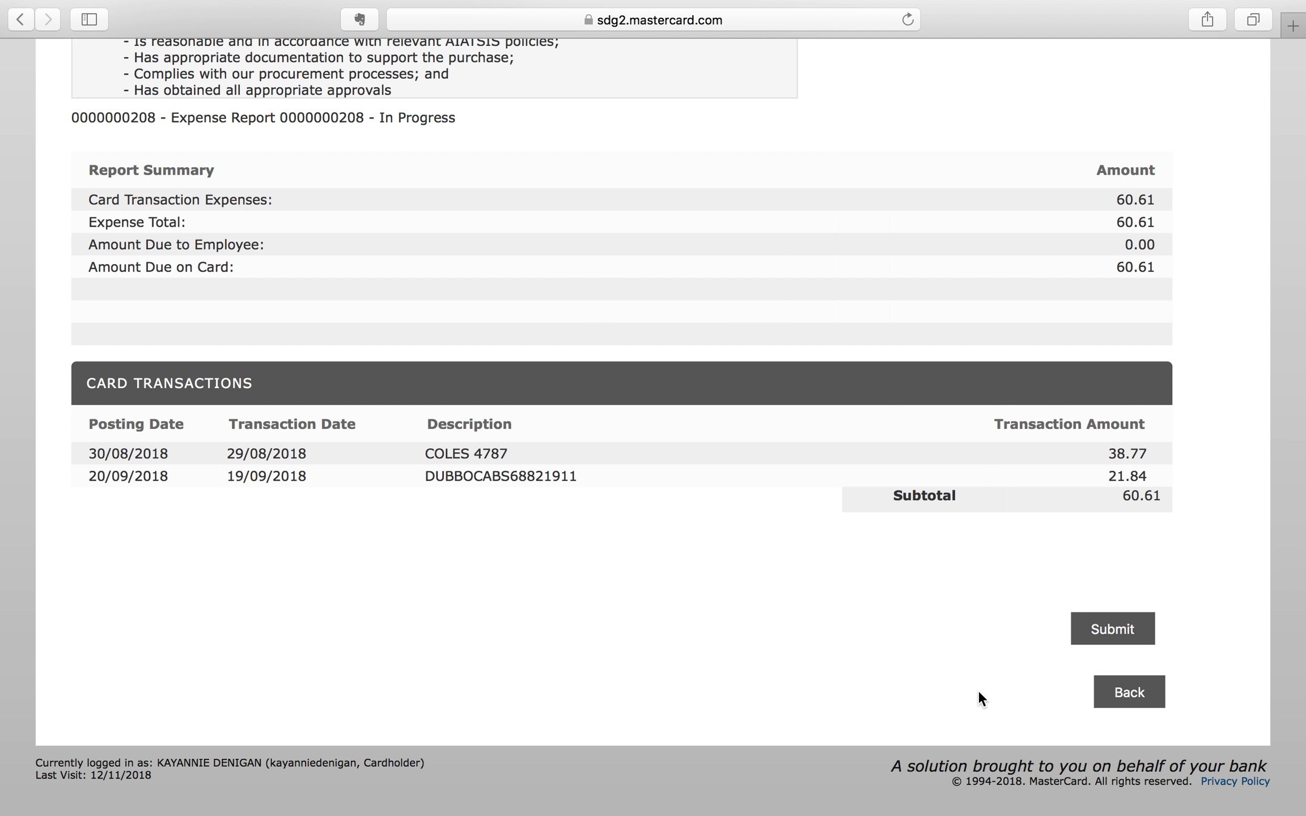
scroll(979, 693, "up", 5)
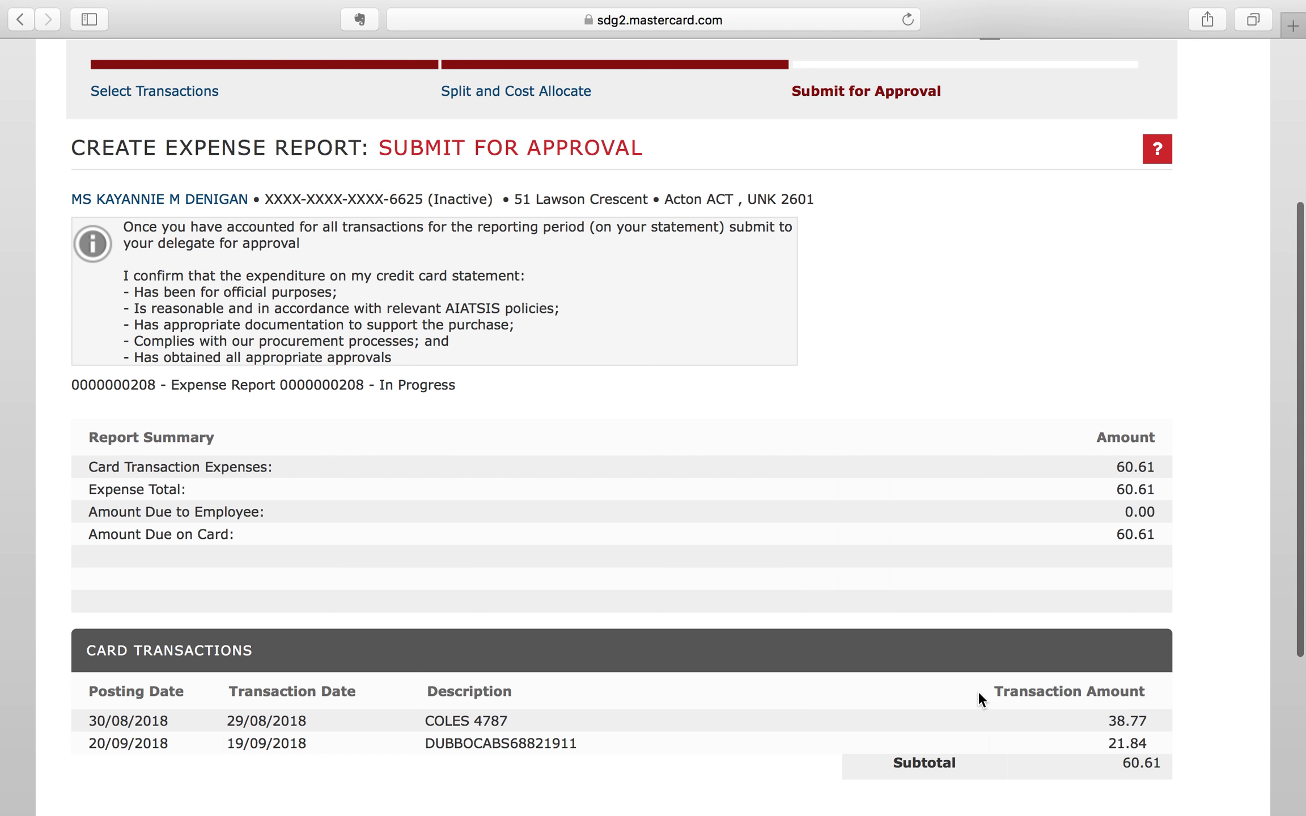
scroll(977, 691, "down", 2)
scroll(1084, 750, "down", 2)
left_click(1117, 754)
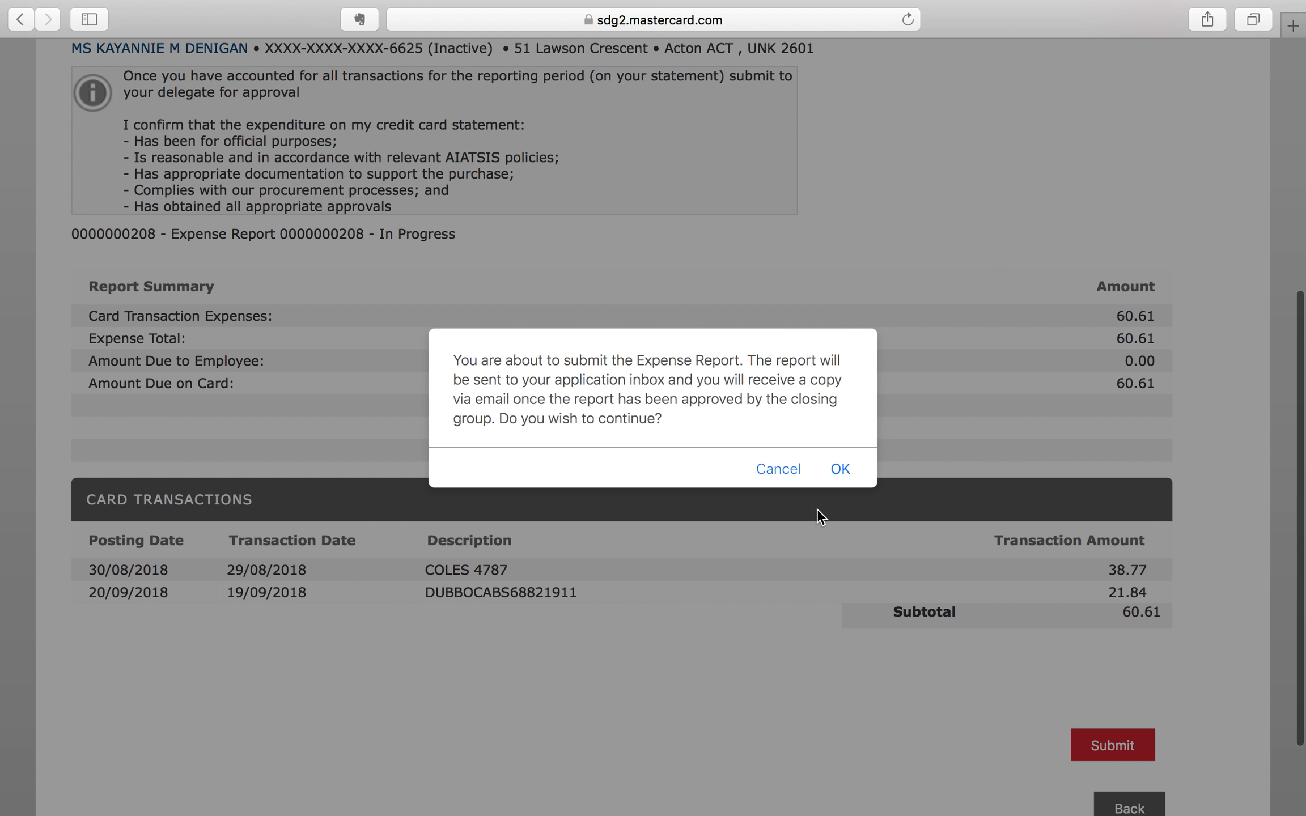
left_click(842, 470)
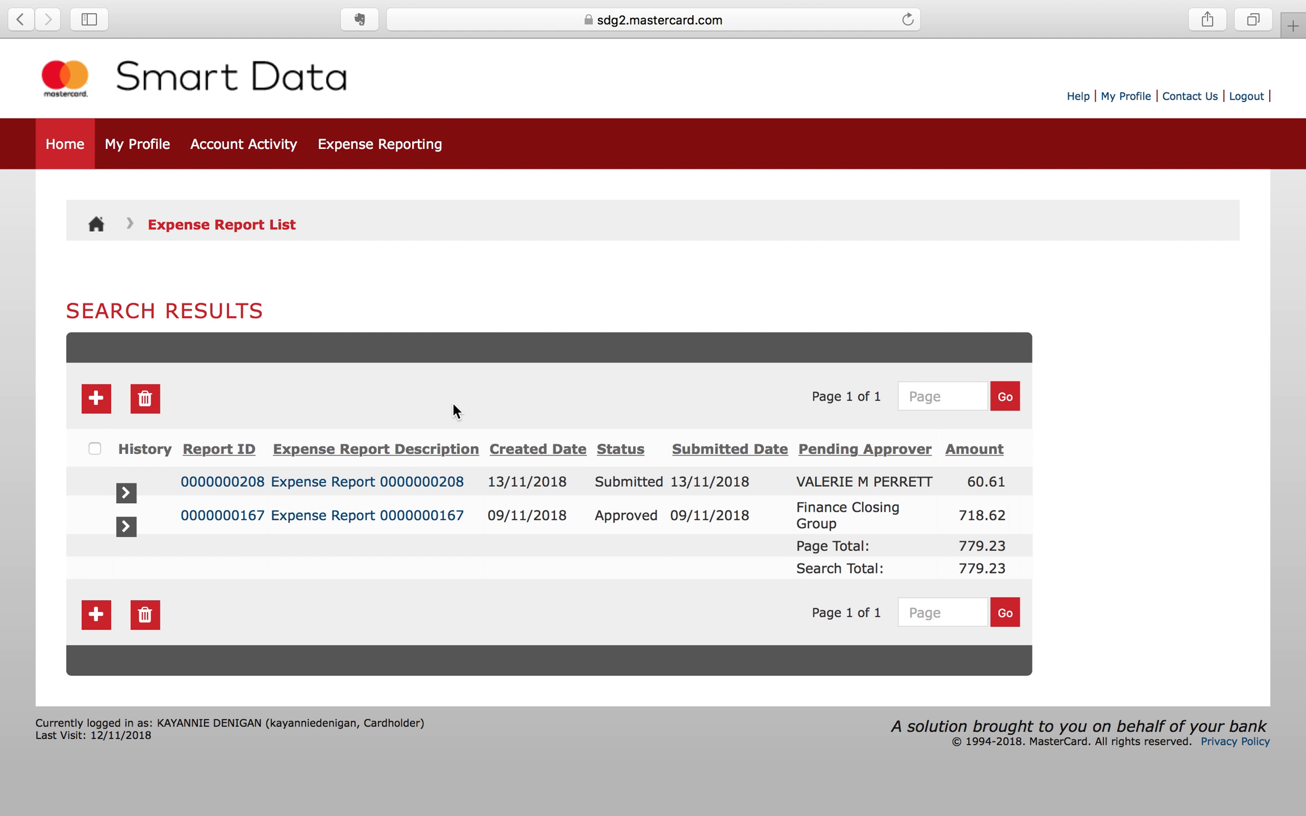
mouse_move(947, 3)
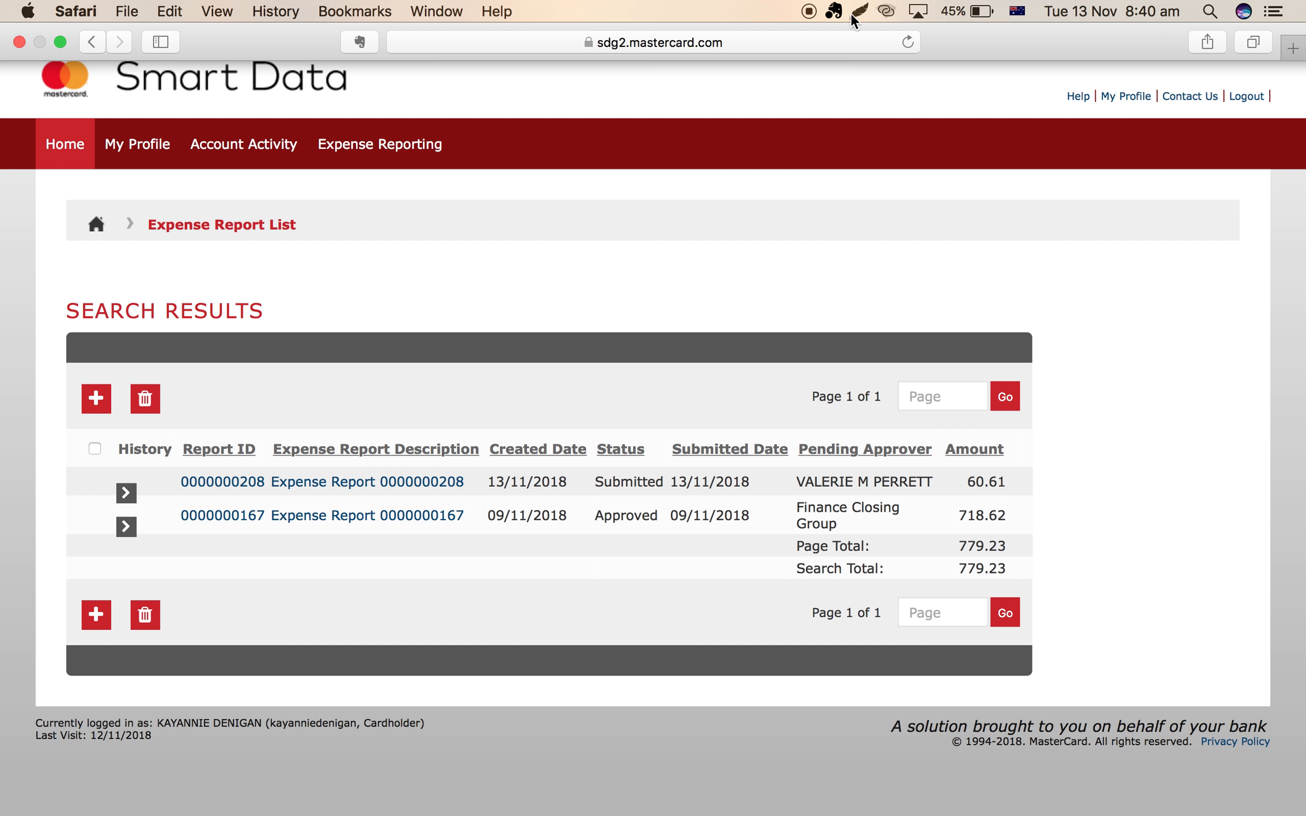